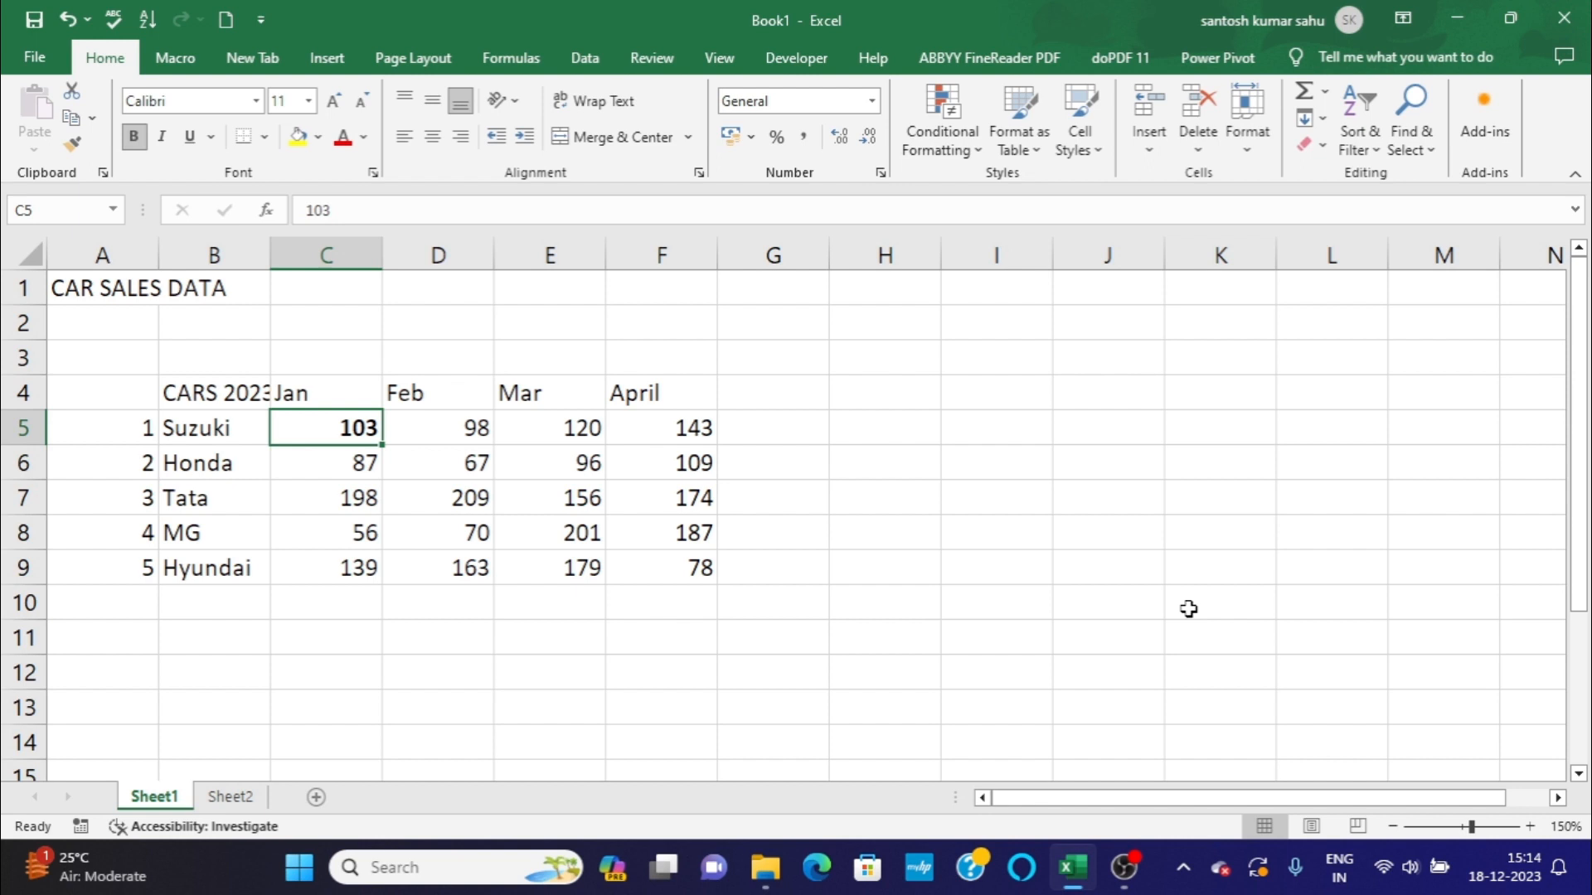
Remove the bold formatting from Suzuki's January sales figure in cell C5.
click(345, 606)
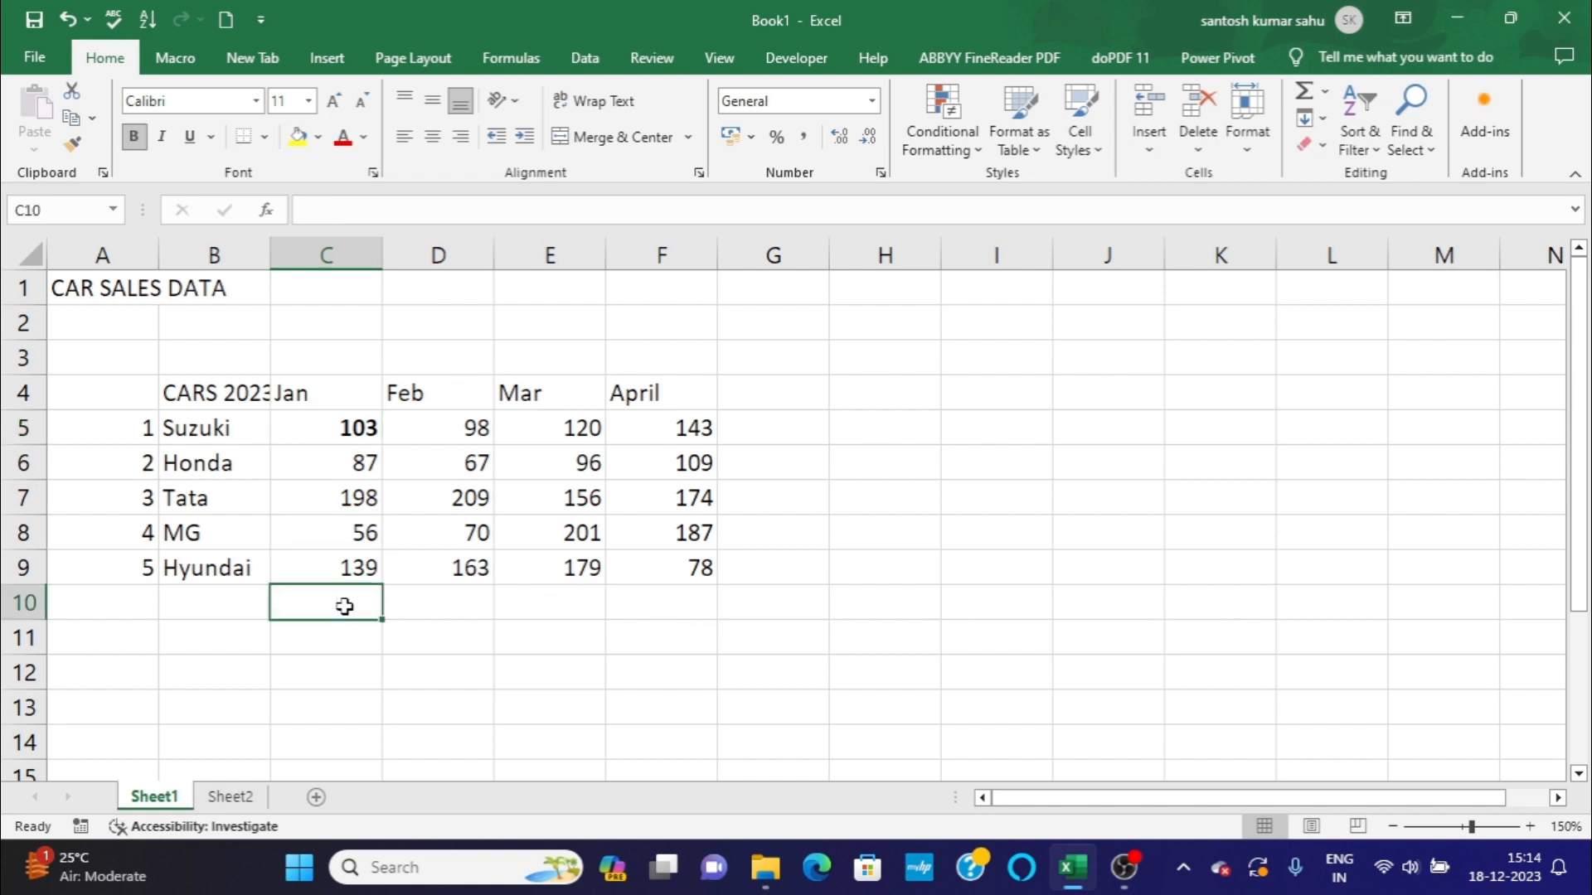
click(355, 435)
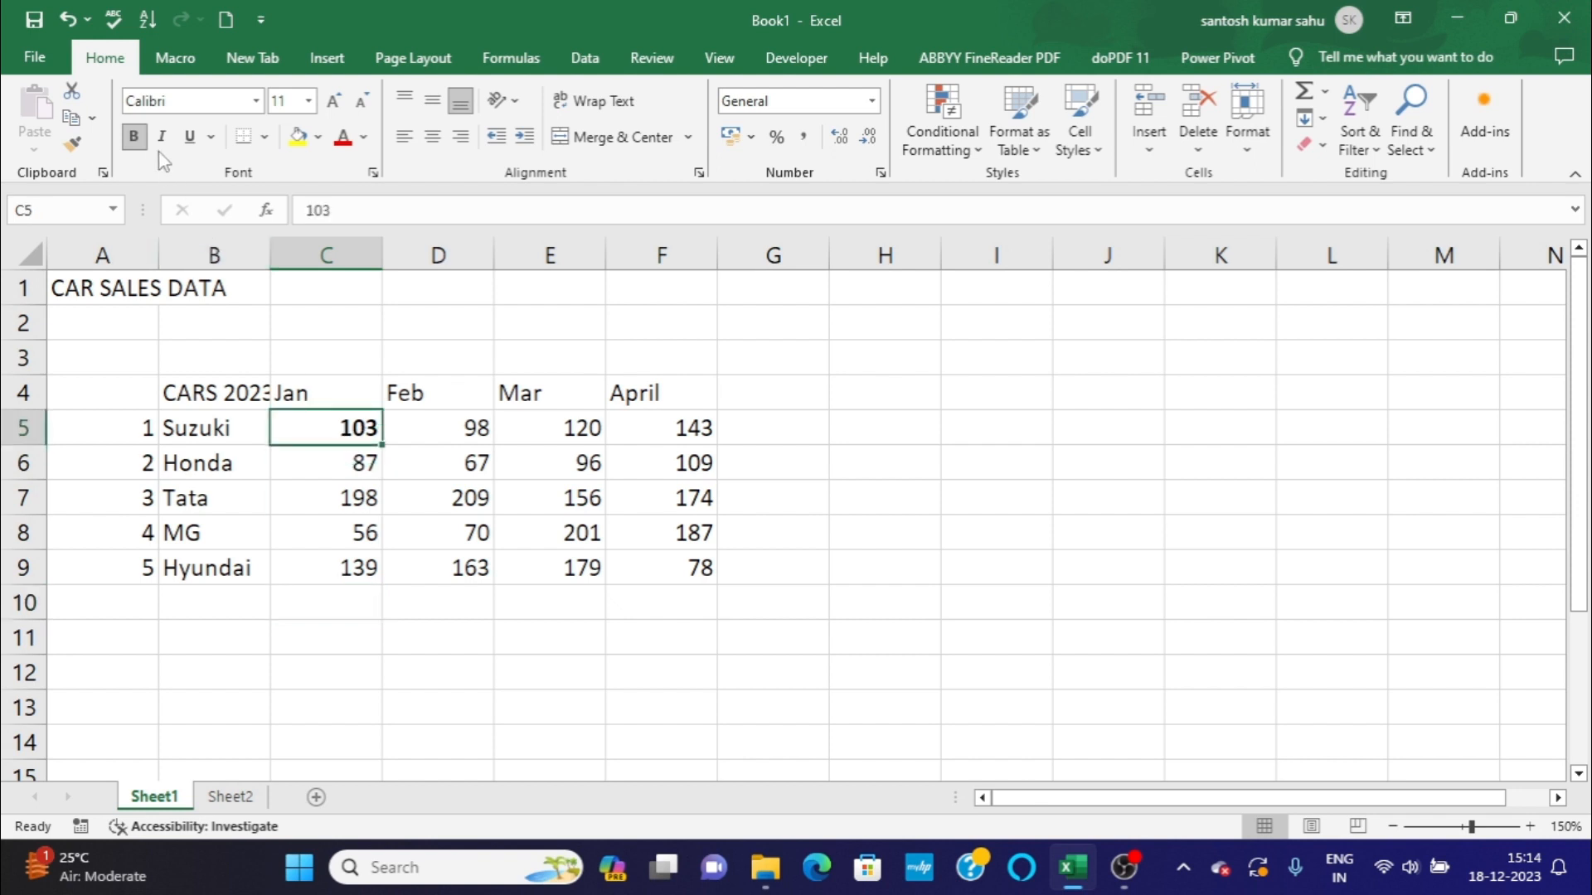
click(135, 139)
Examine the car brands in column B and their January sales figures in column C.
click(184, 431)
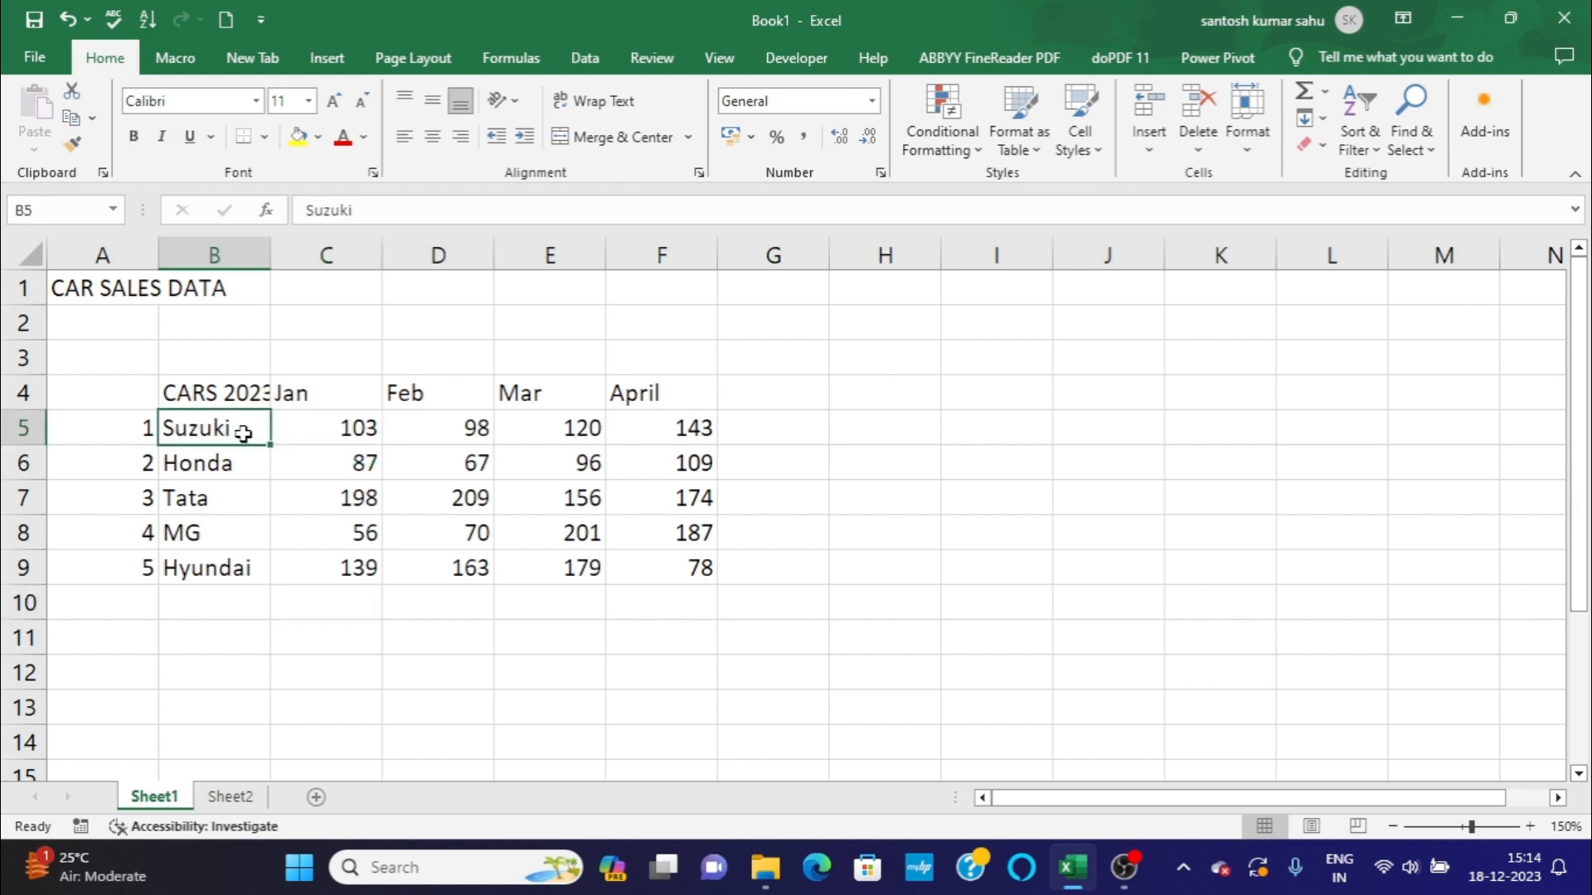
click(248, 464)
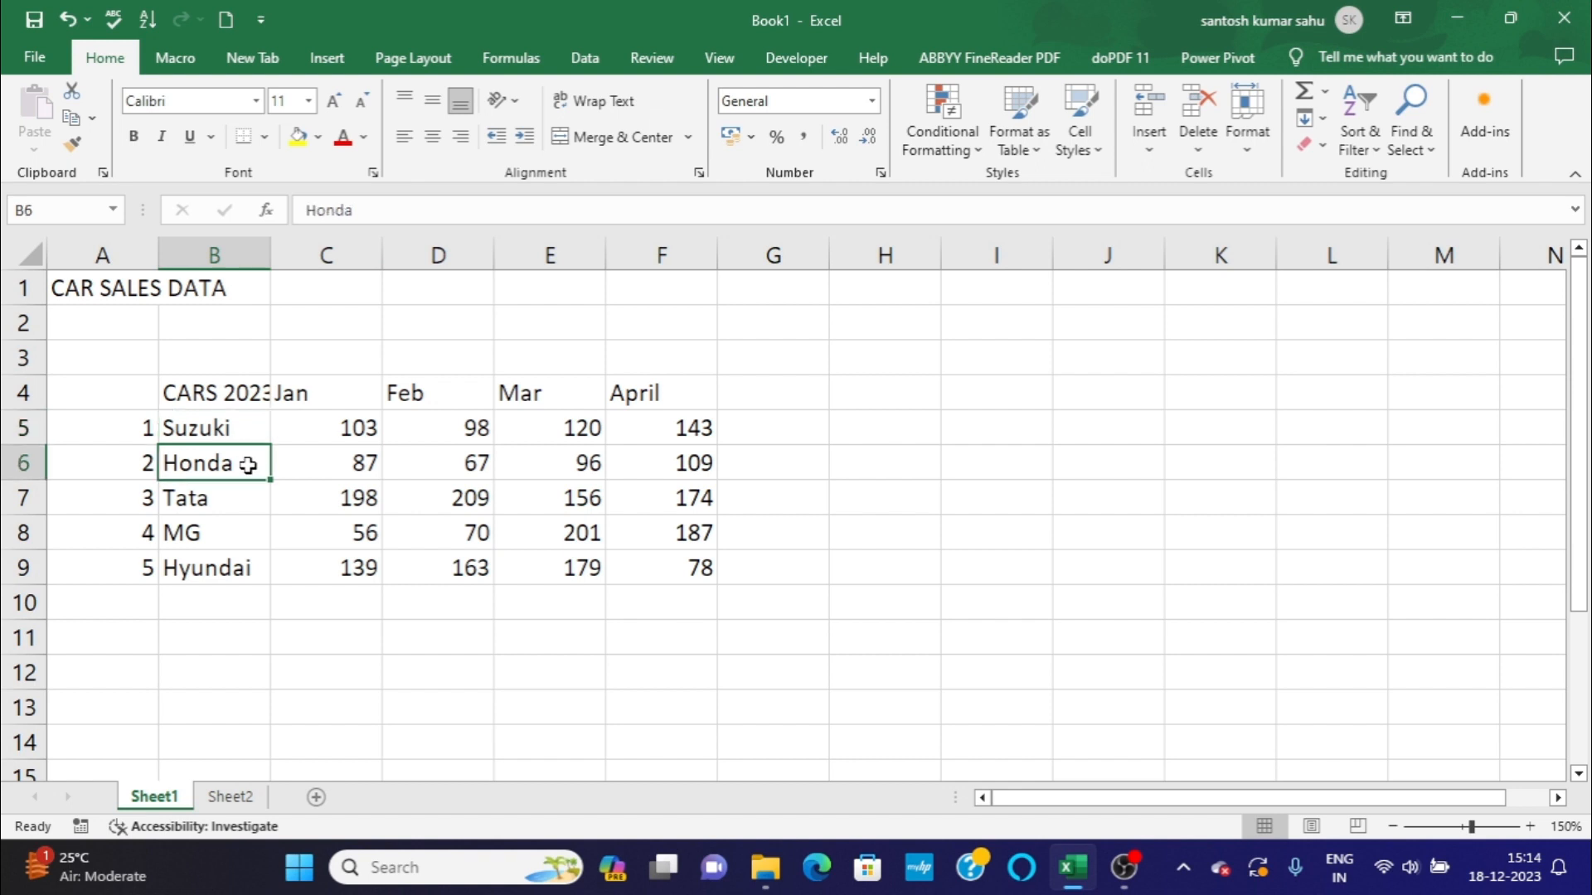
click(246, 494)
click(246, 521)
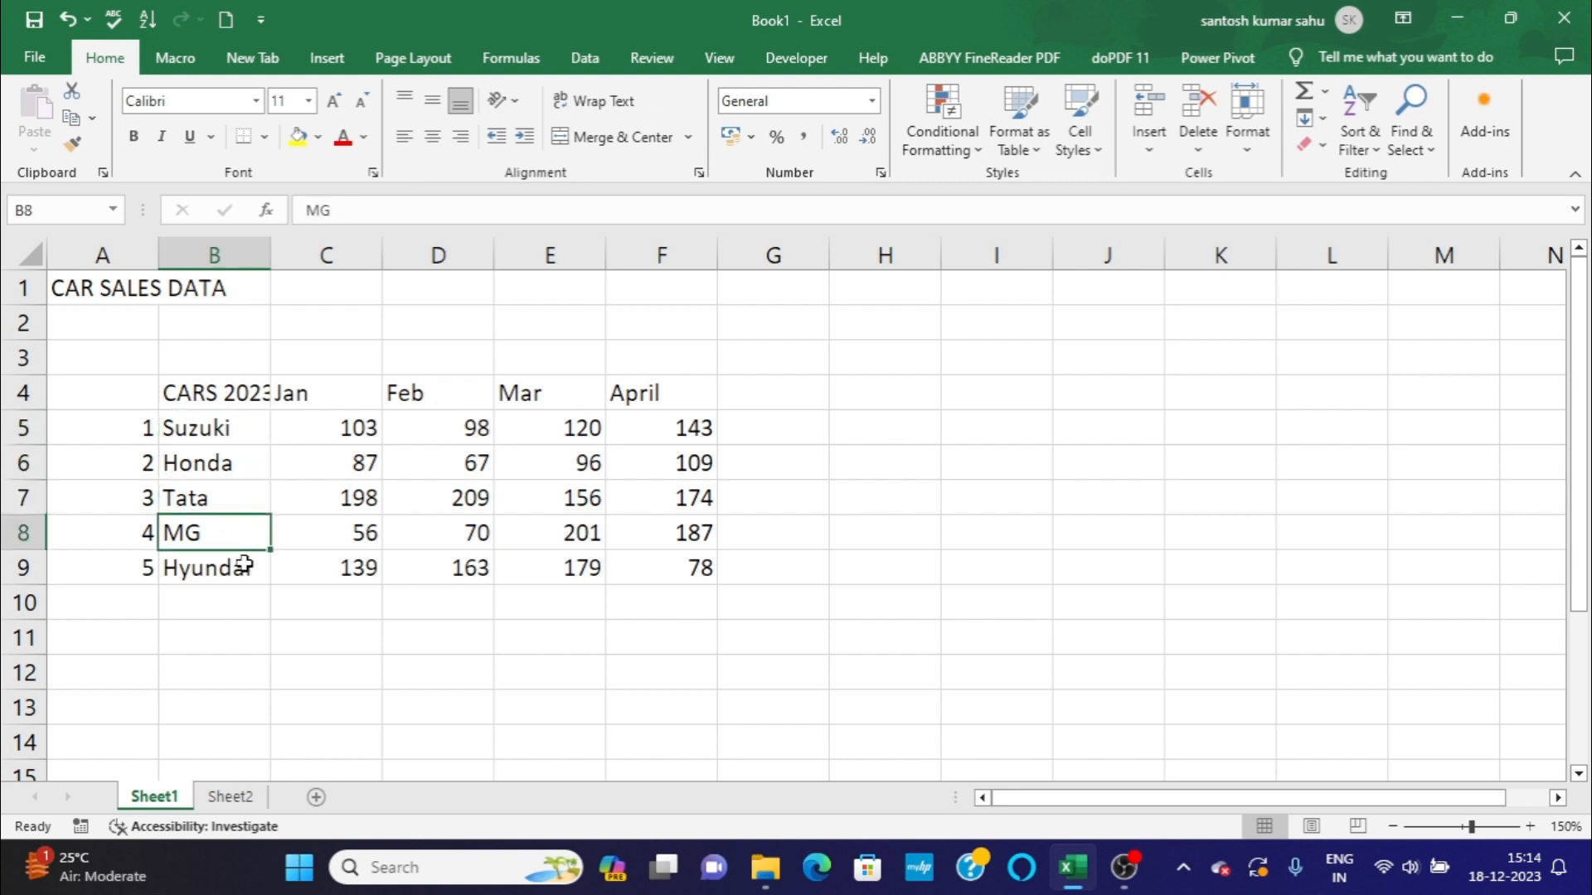
click(244, 565)
click(345, 423)
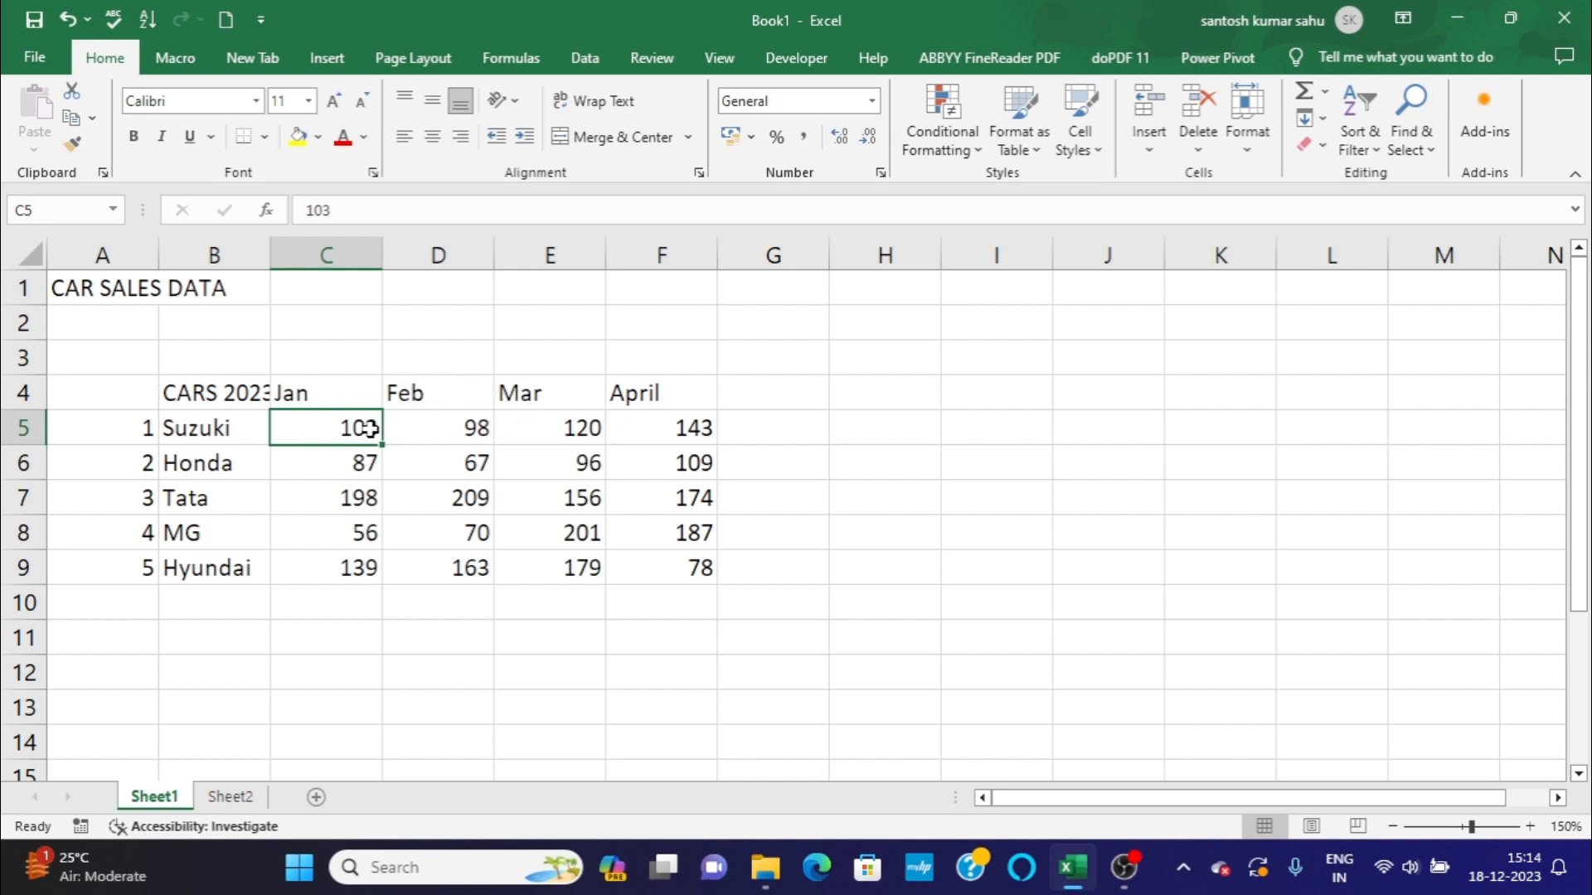
click(358, 467)
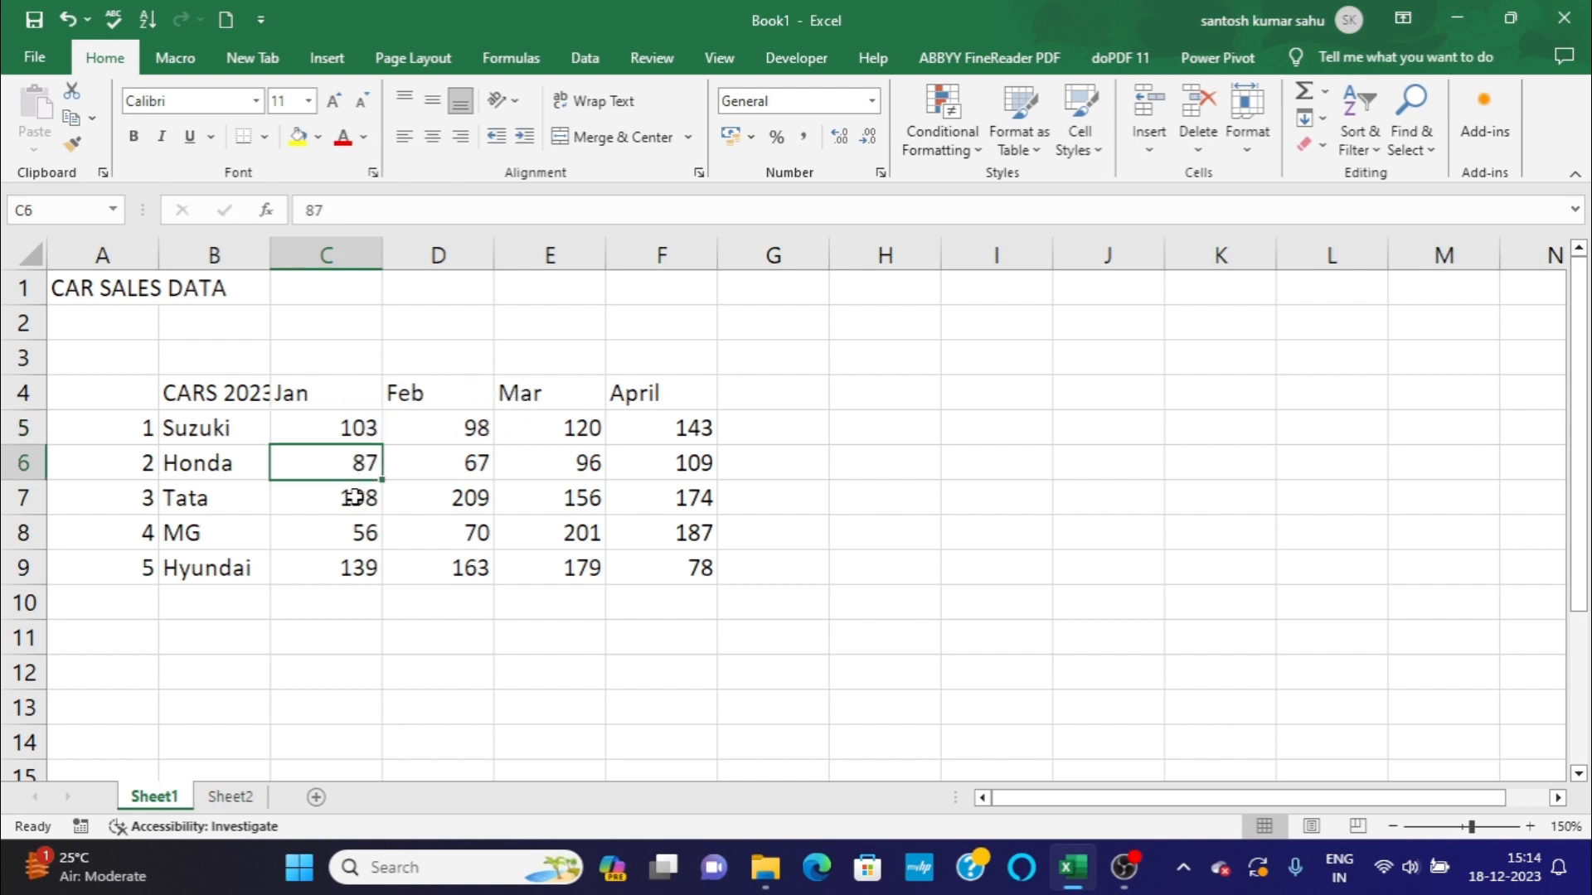
click(355, 497)
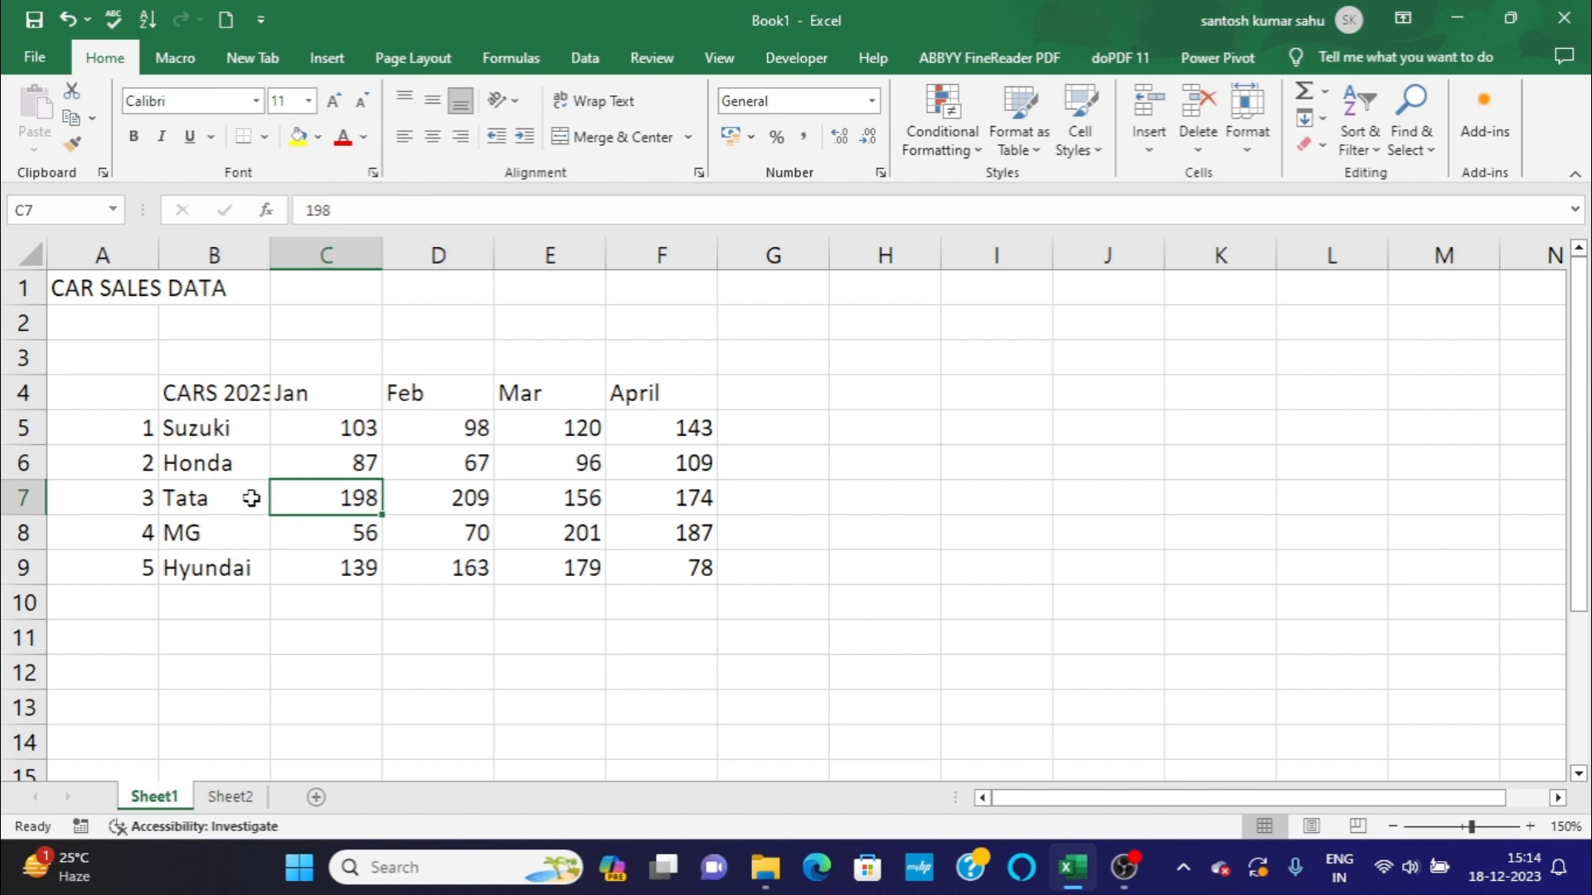
click(359, 593)
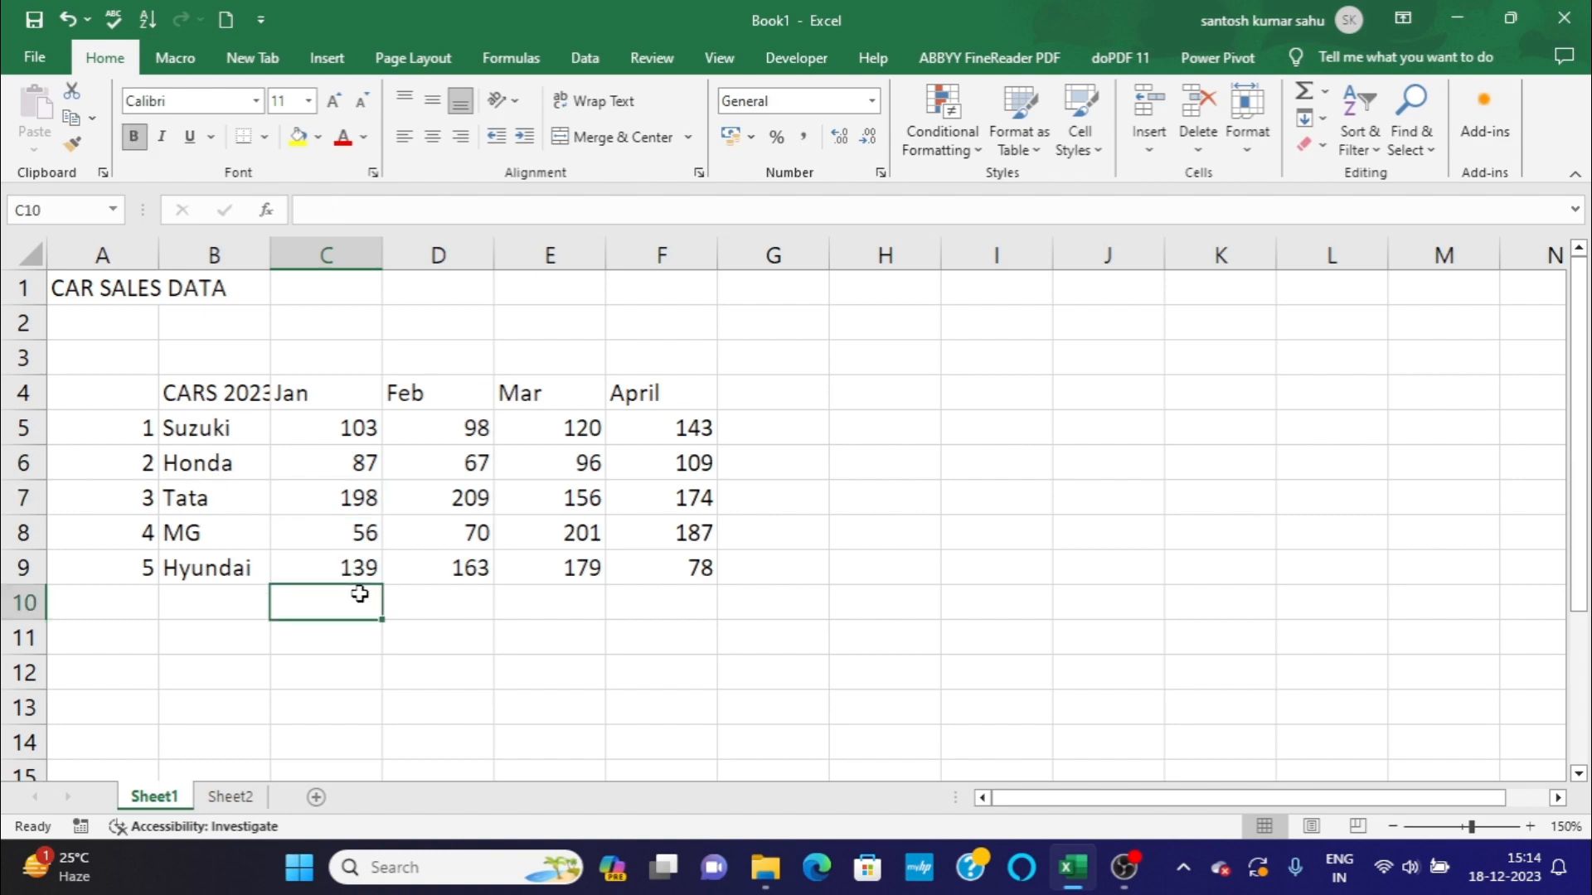
click(362, 635)
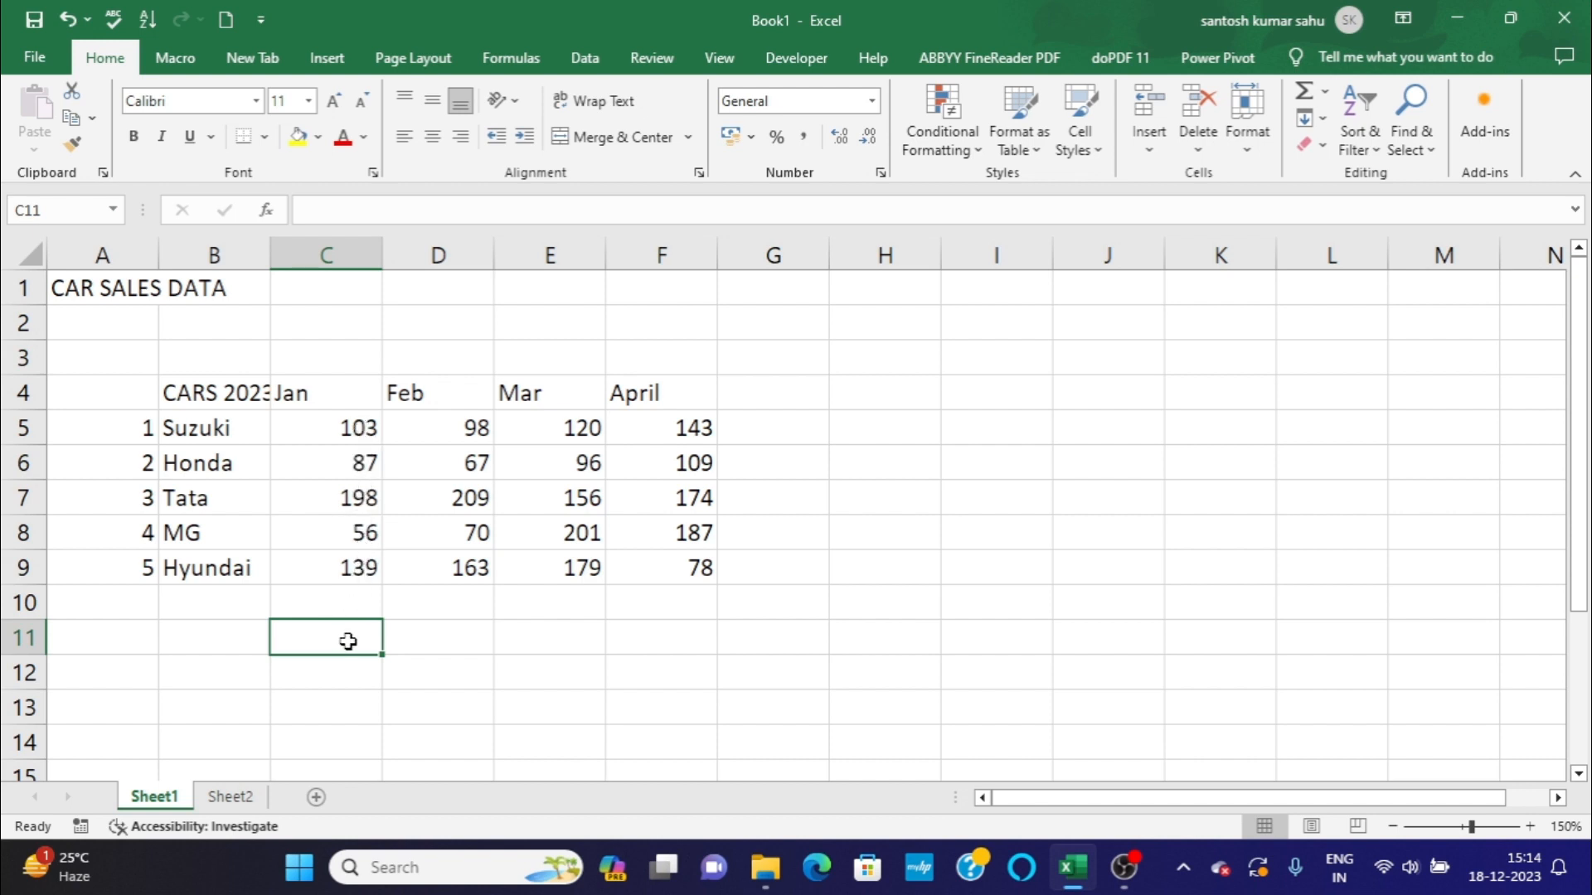
Total the January sales in cell C10 by adding the literal figures with the formula =103+87+198+56+139.
click(349, 609)
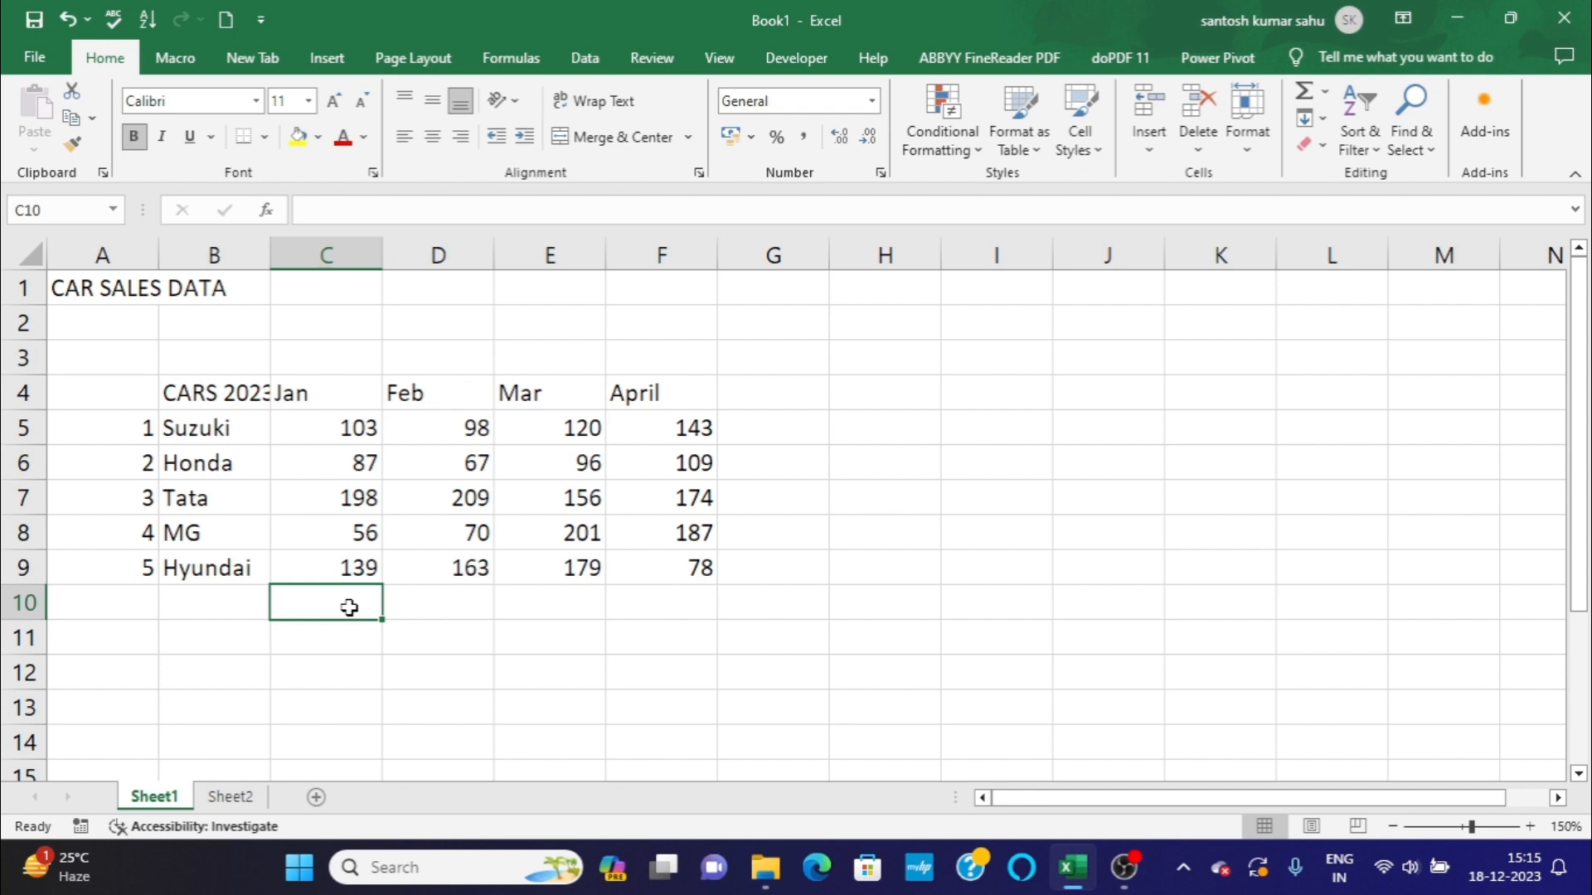
text(=)
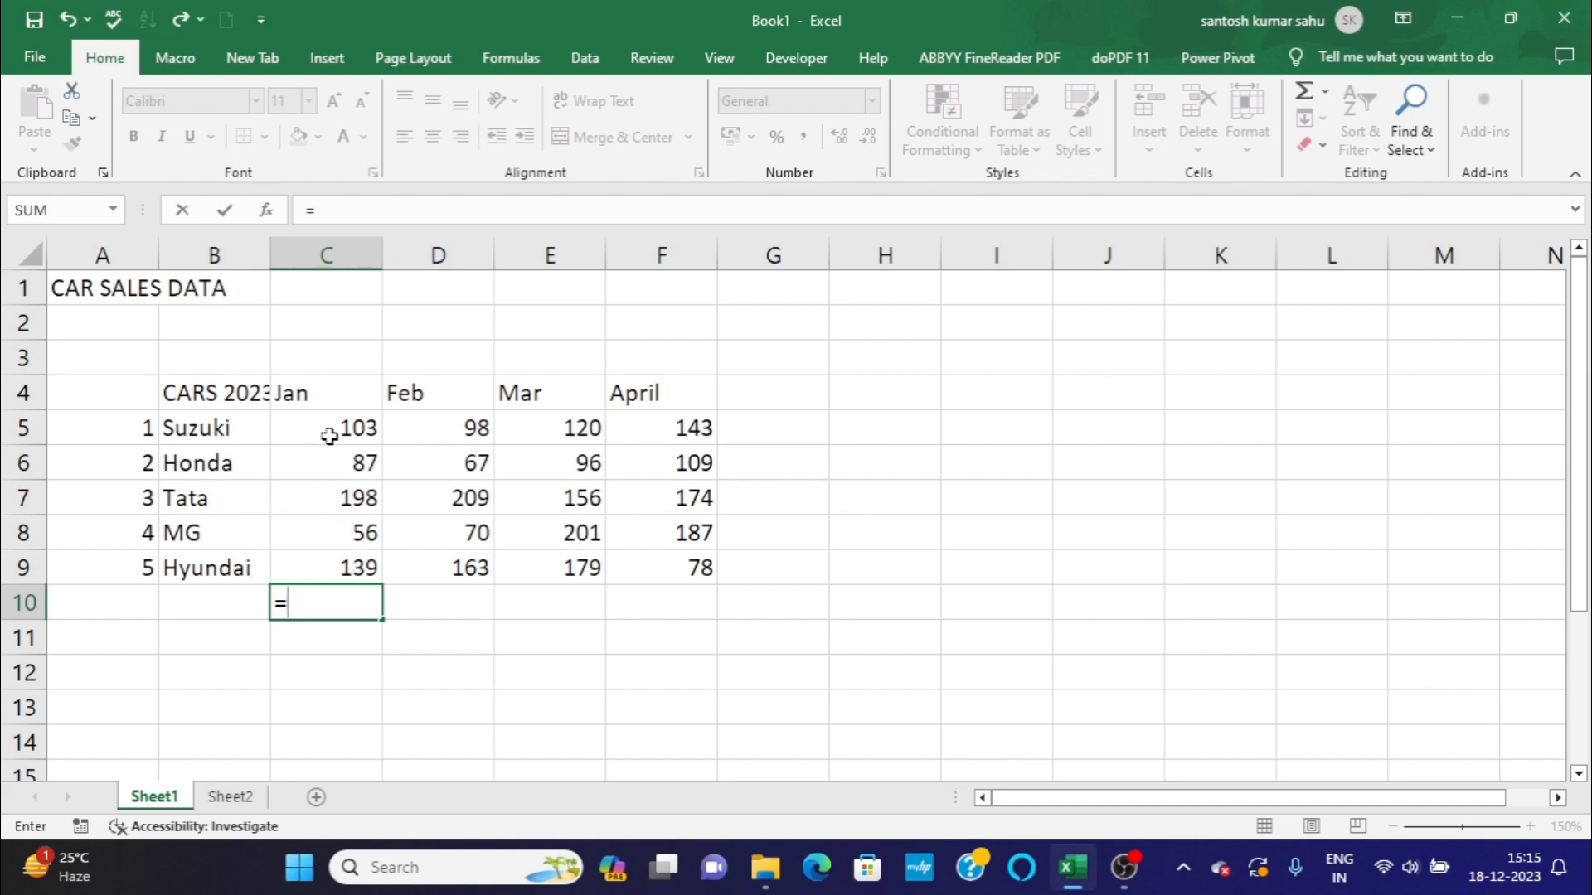
text(103)
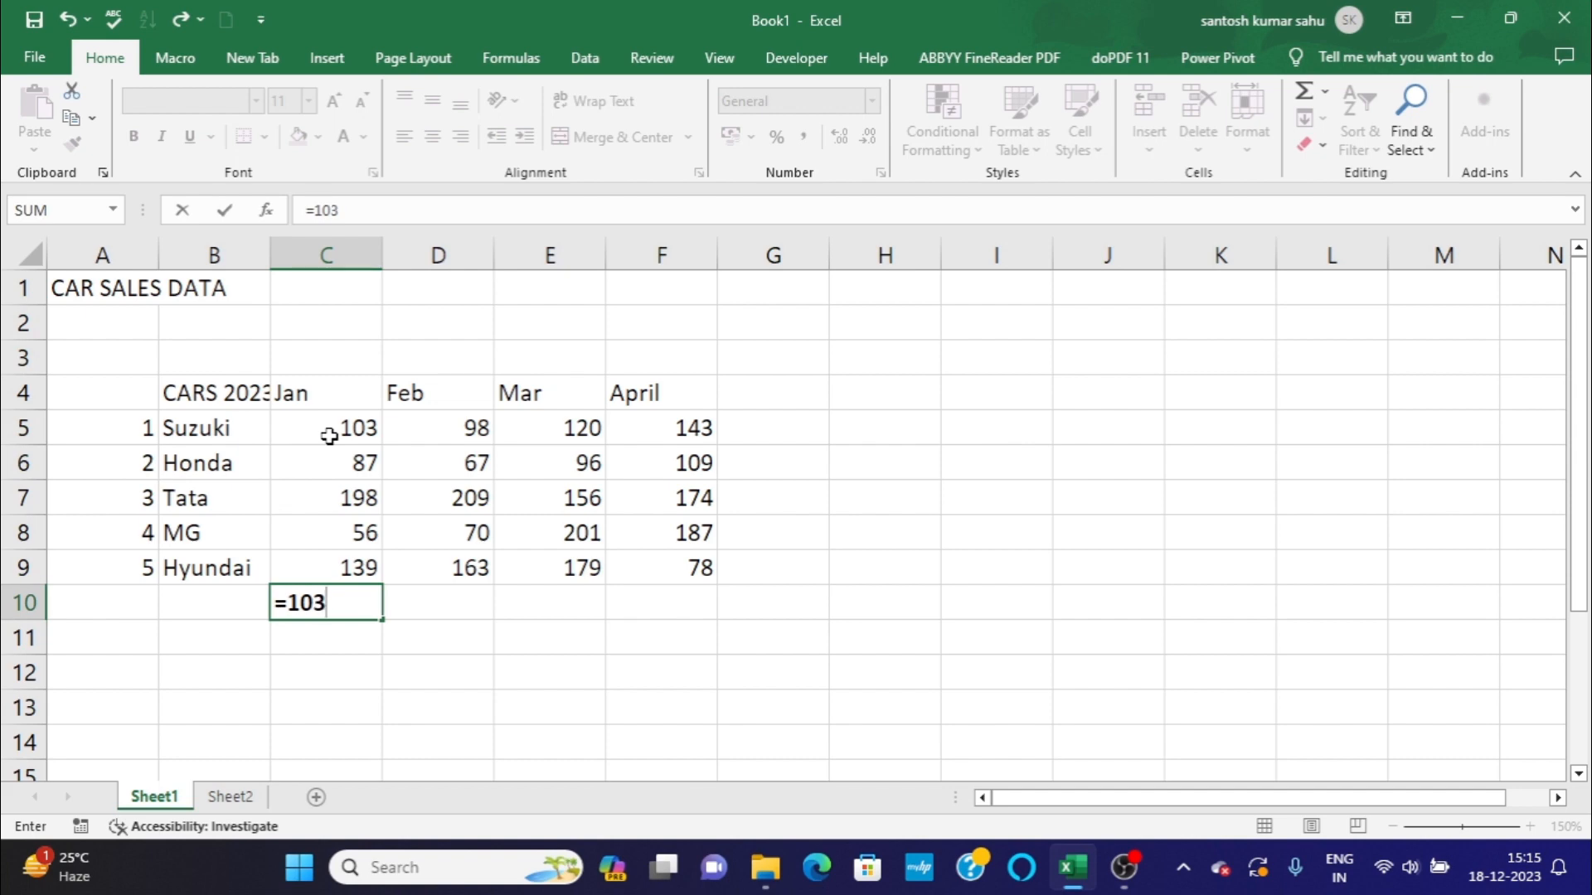
text(+87)
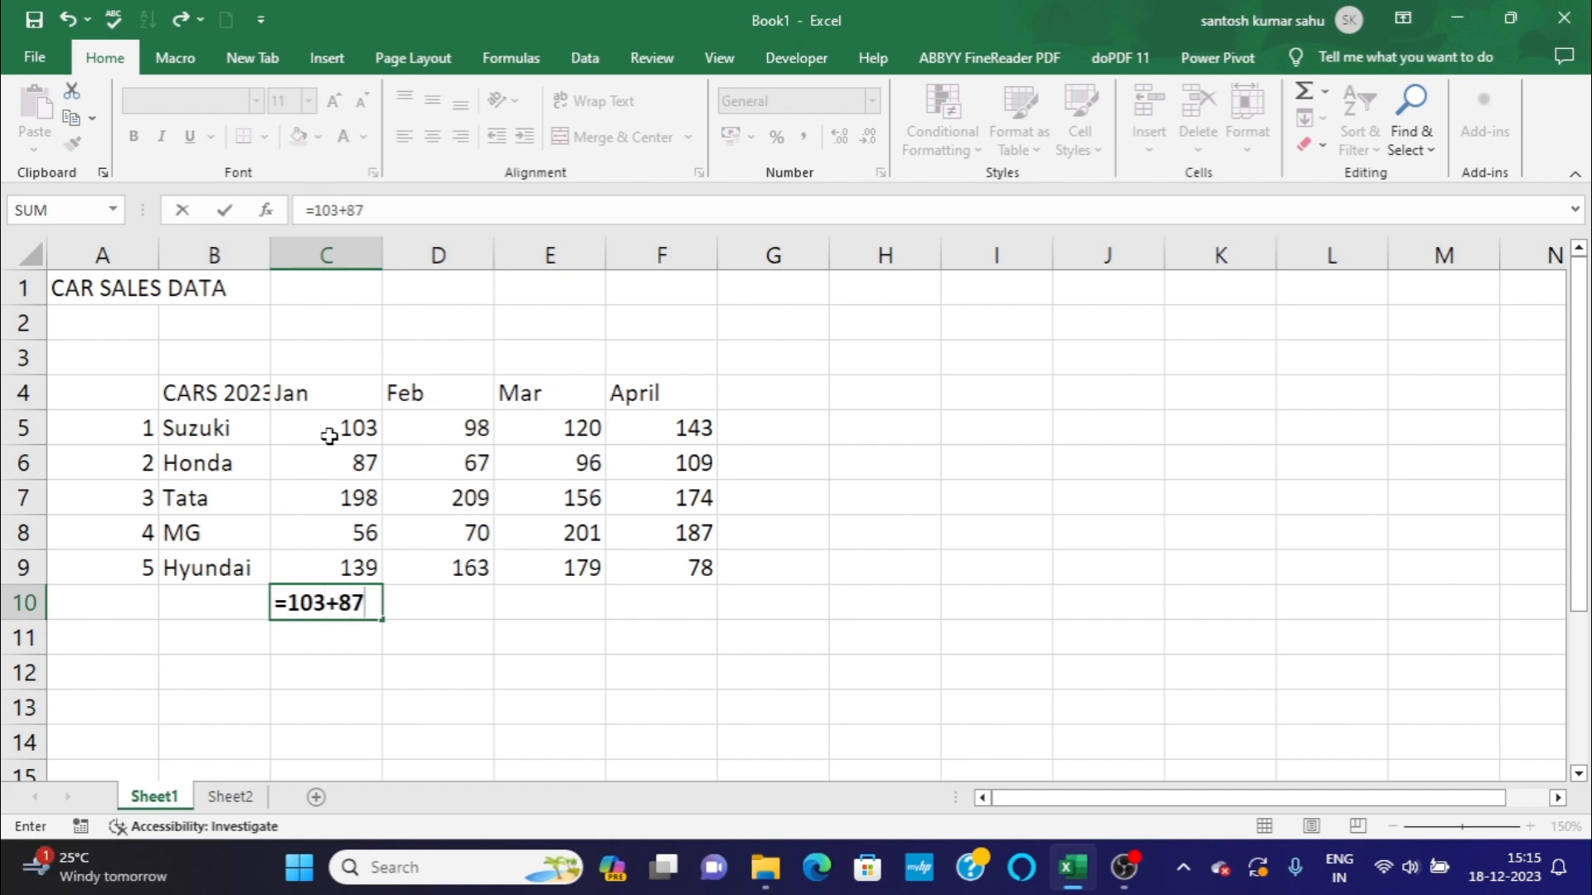
text(+198+5)
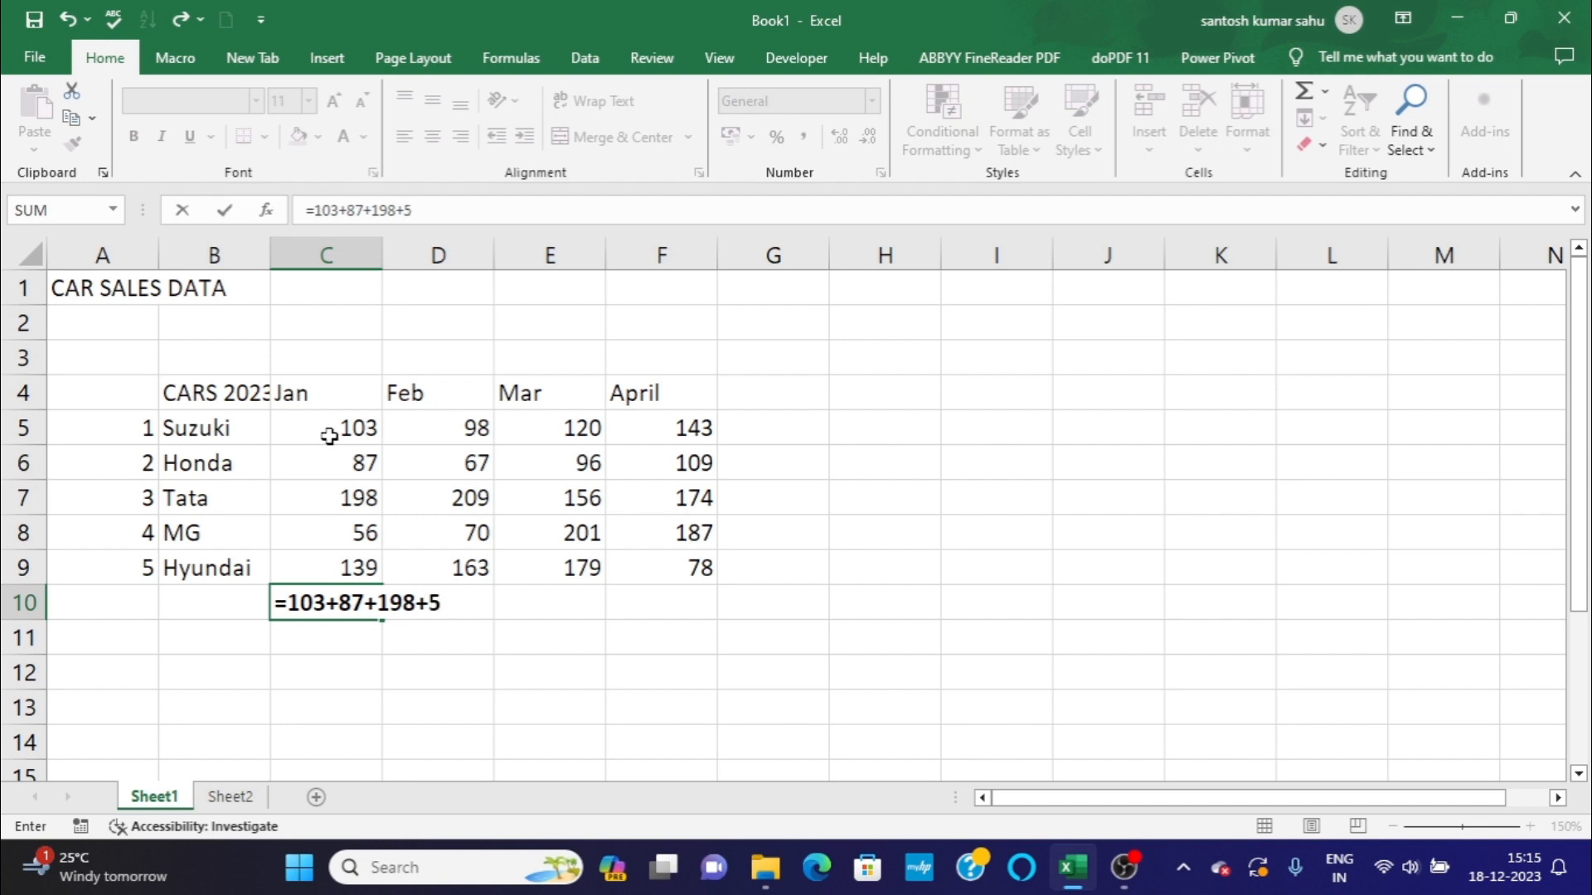
text(6+139)
key(Return)
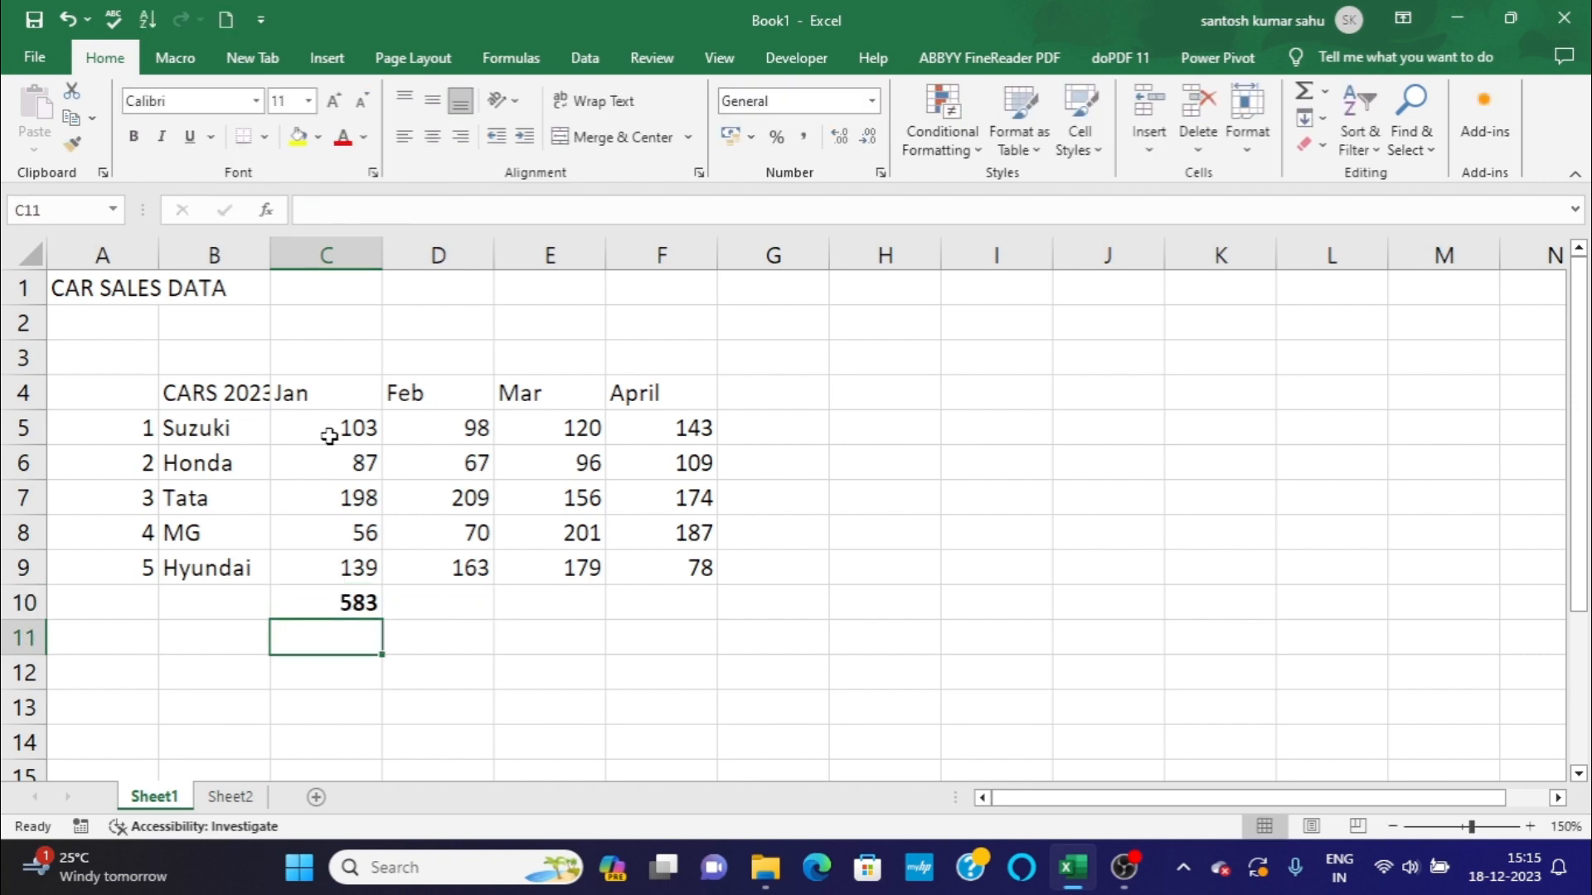
Inspect the formula behind the January total in cell C10 without changing it.
click(336, 595)
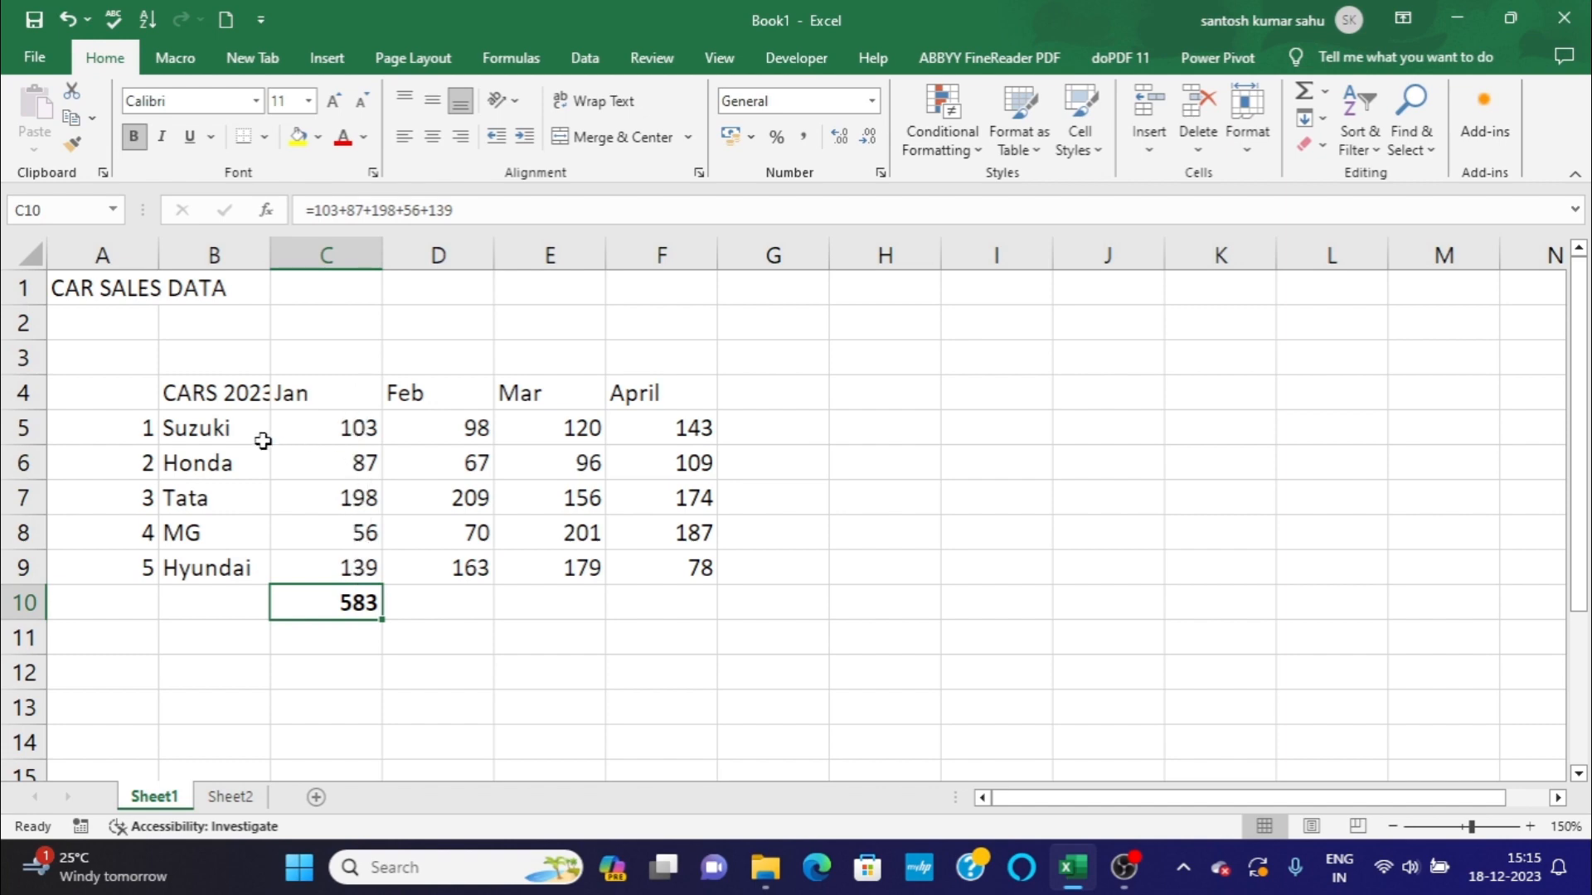
double_click(343, 601)
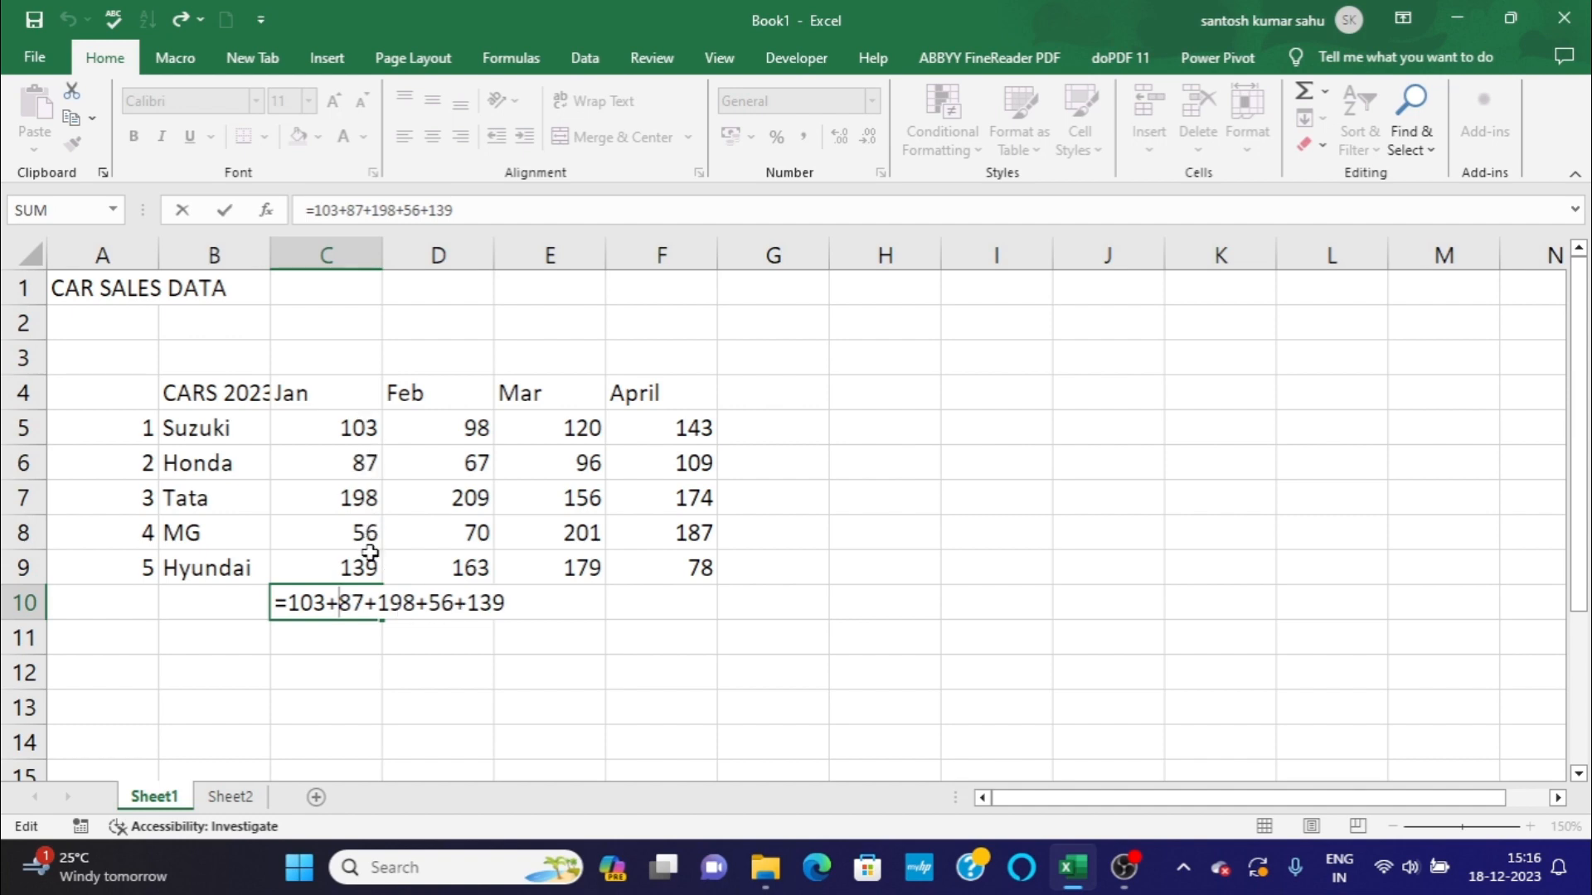
click(509, 604)
key(Return)
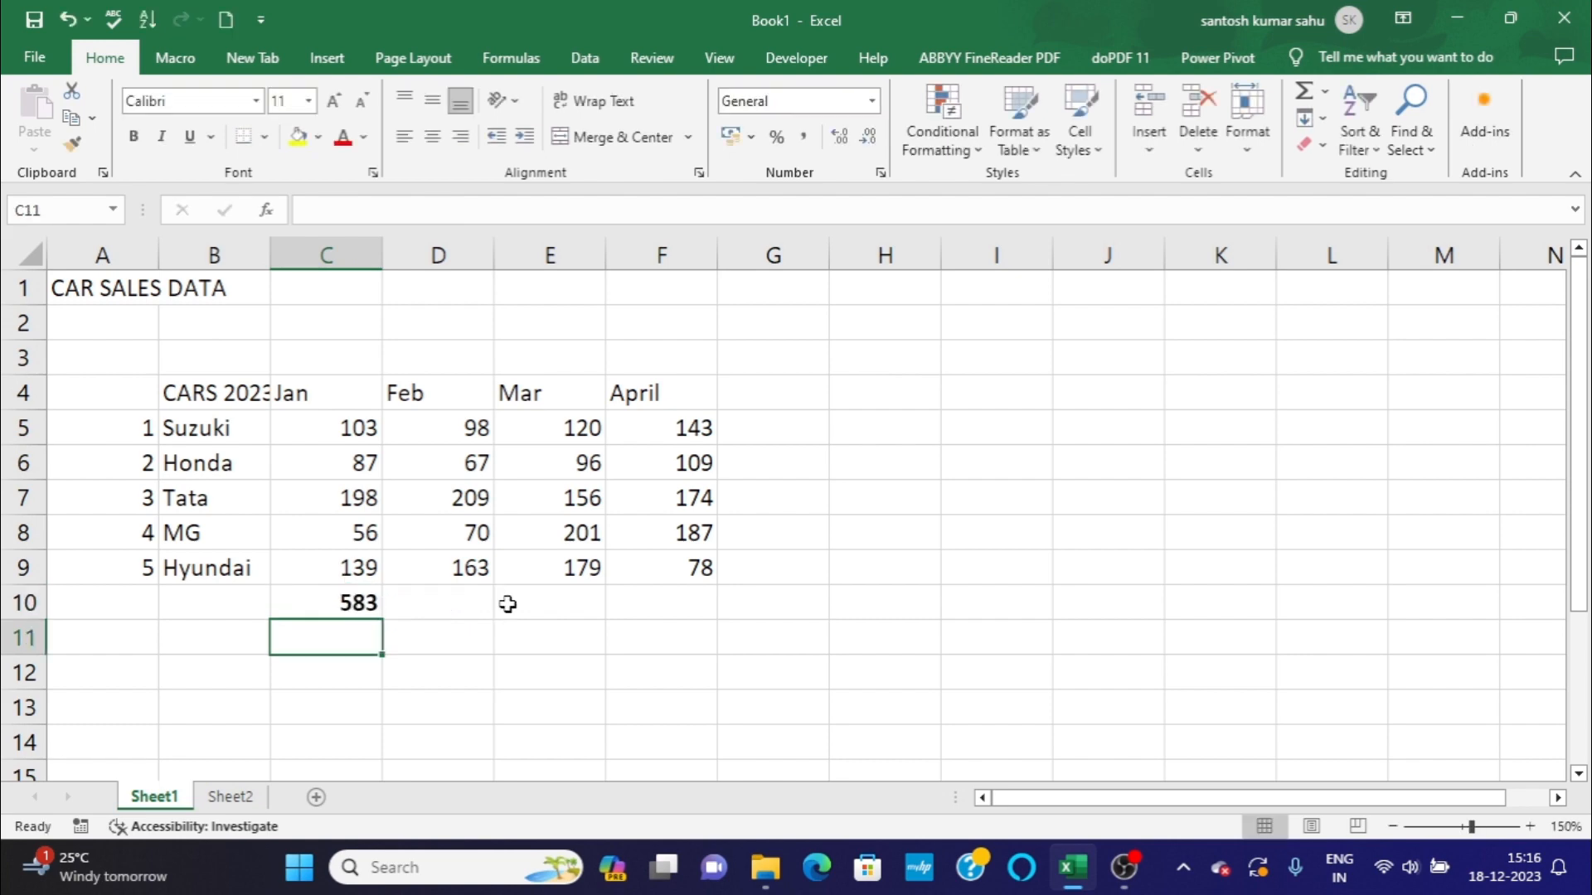
click(340, 604)
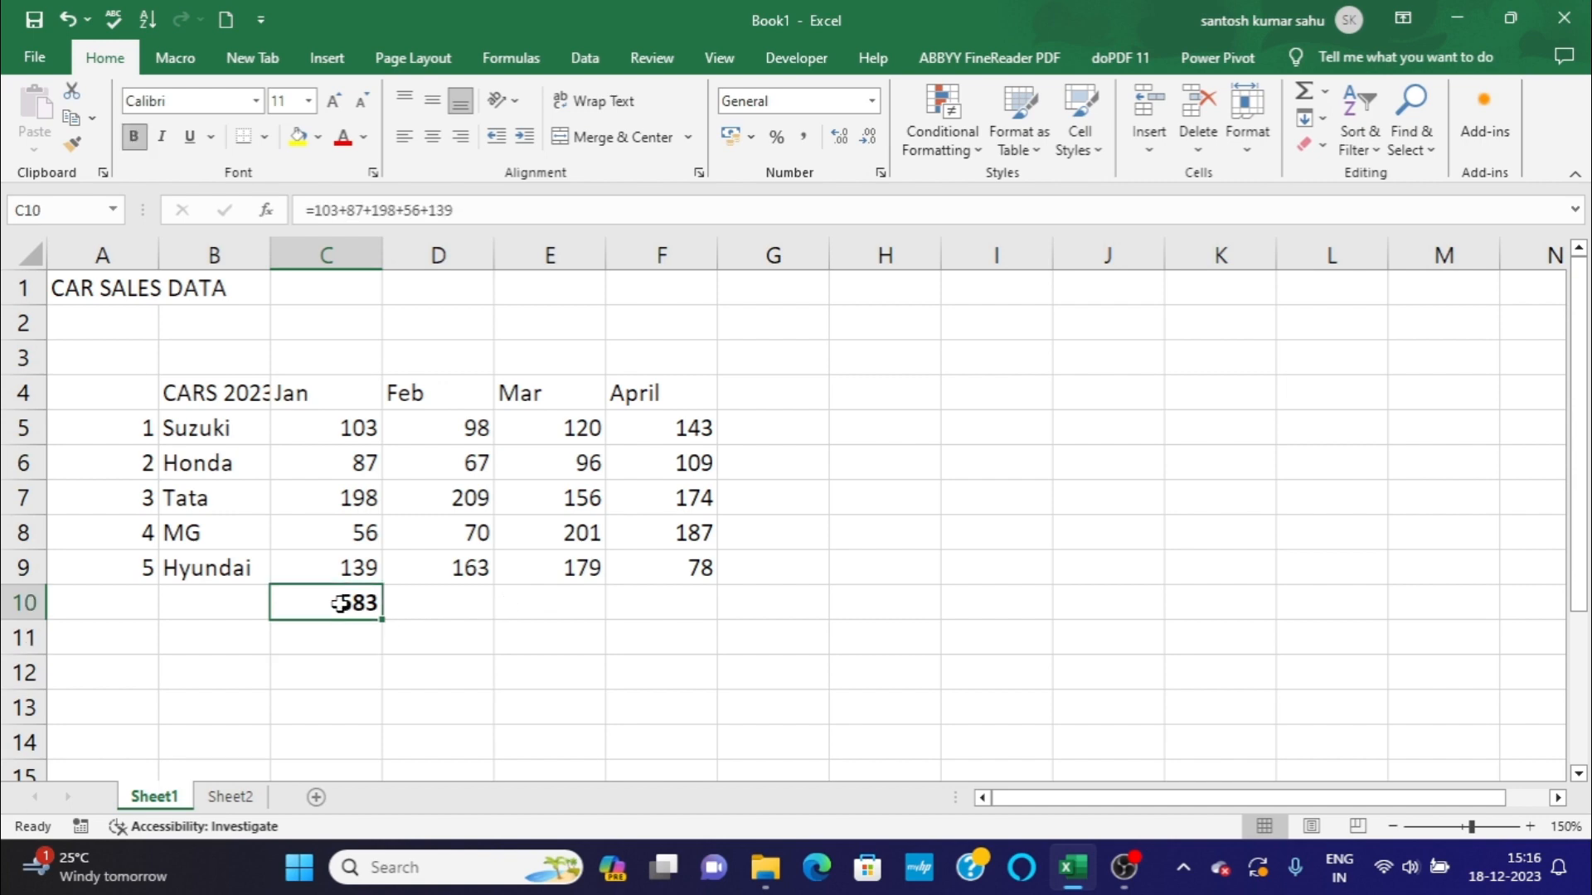
Total the February sales in cell D10 using cell references with the formula =D5+D6+D7+D8+D9.
click(424, 599)
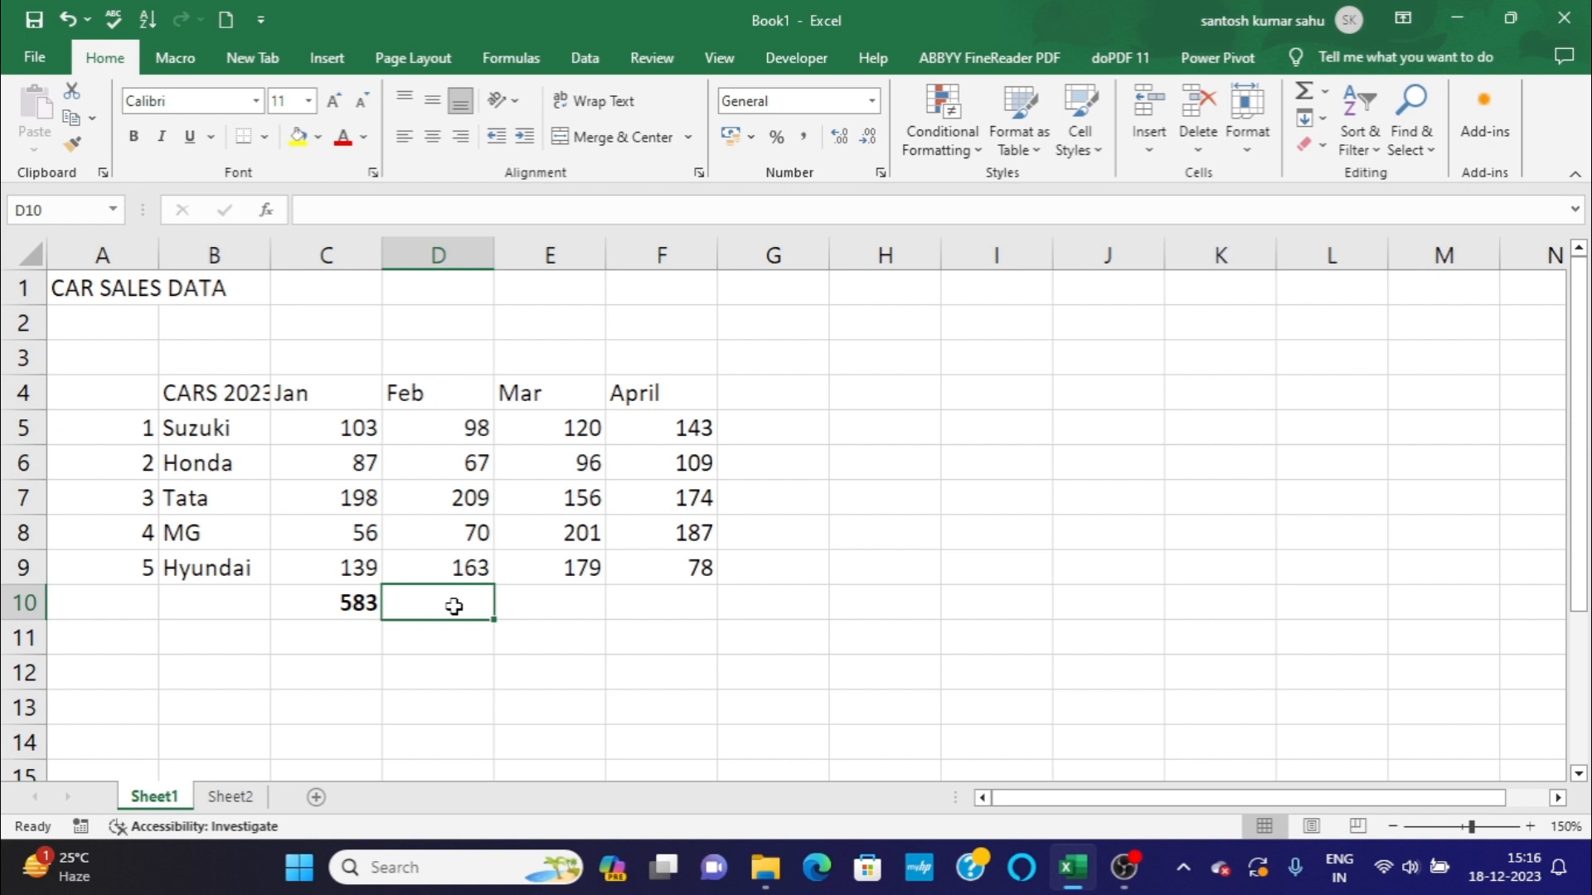
text(=)
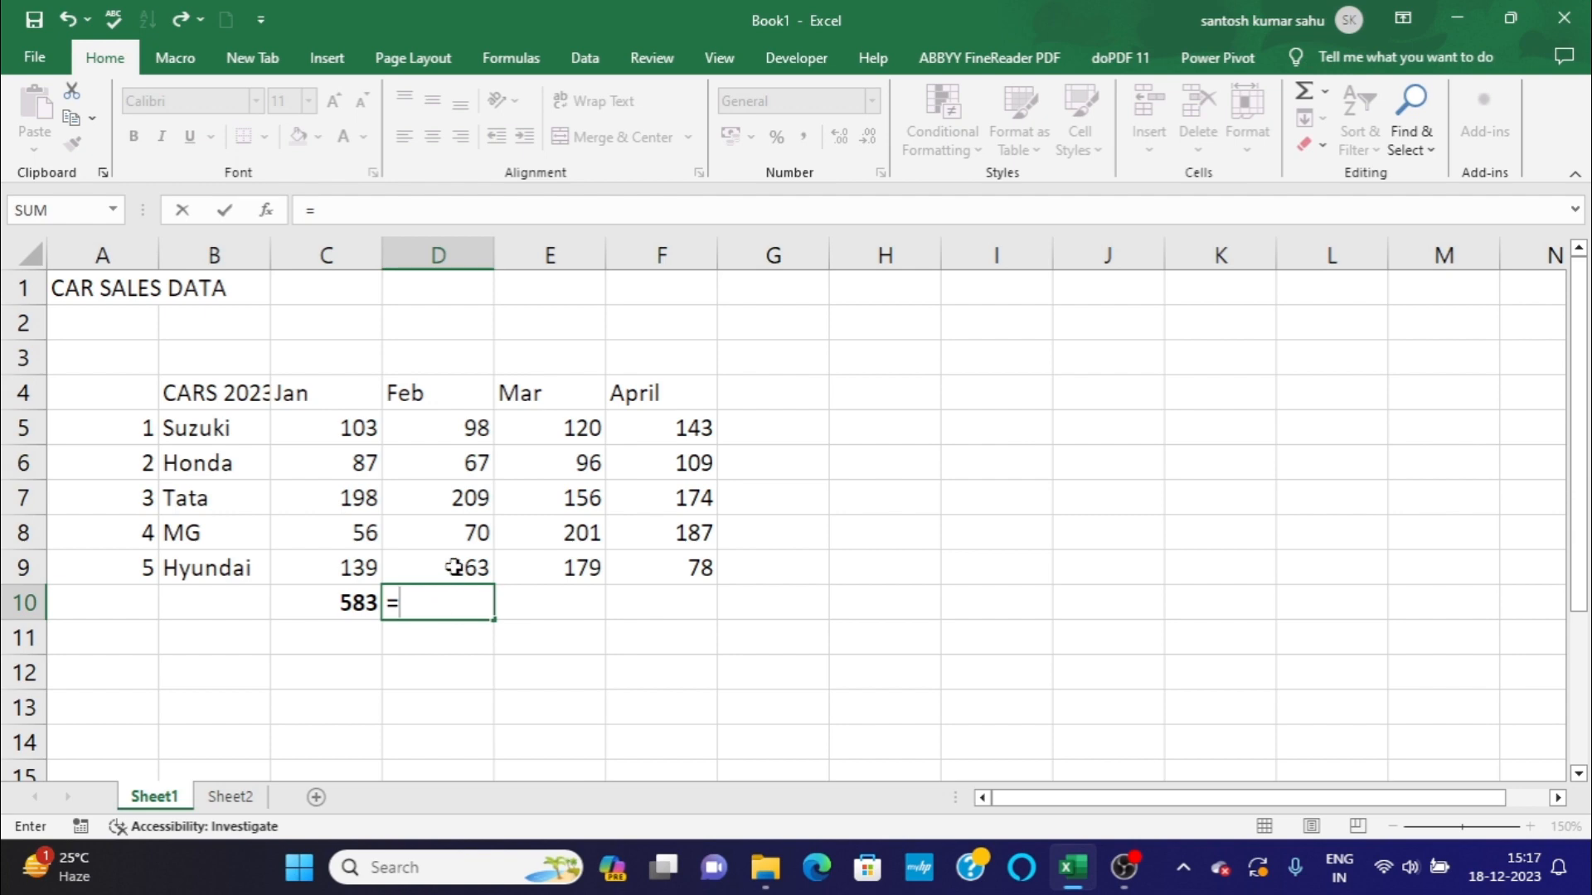
click(444, 427)
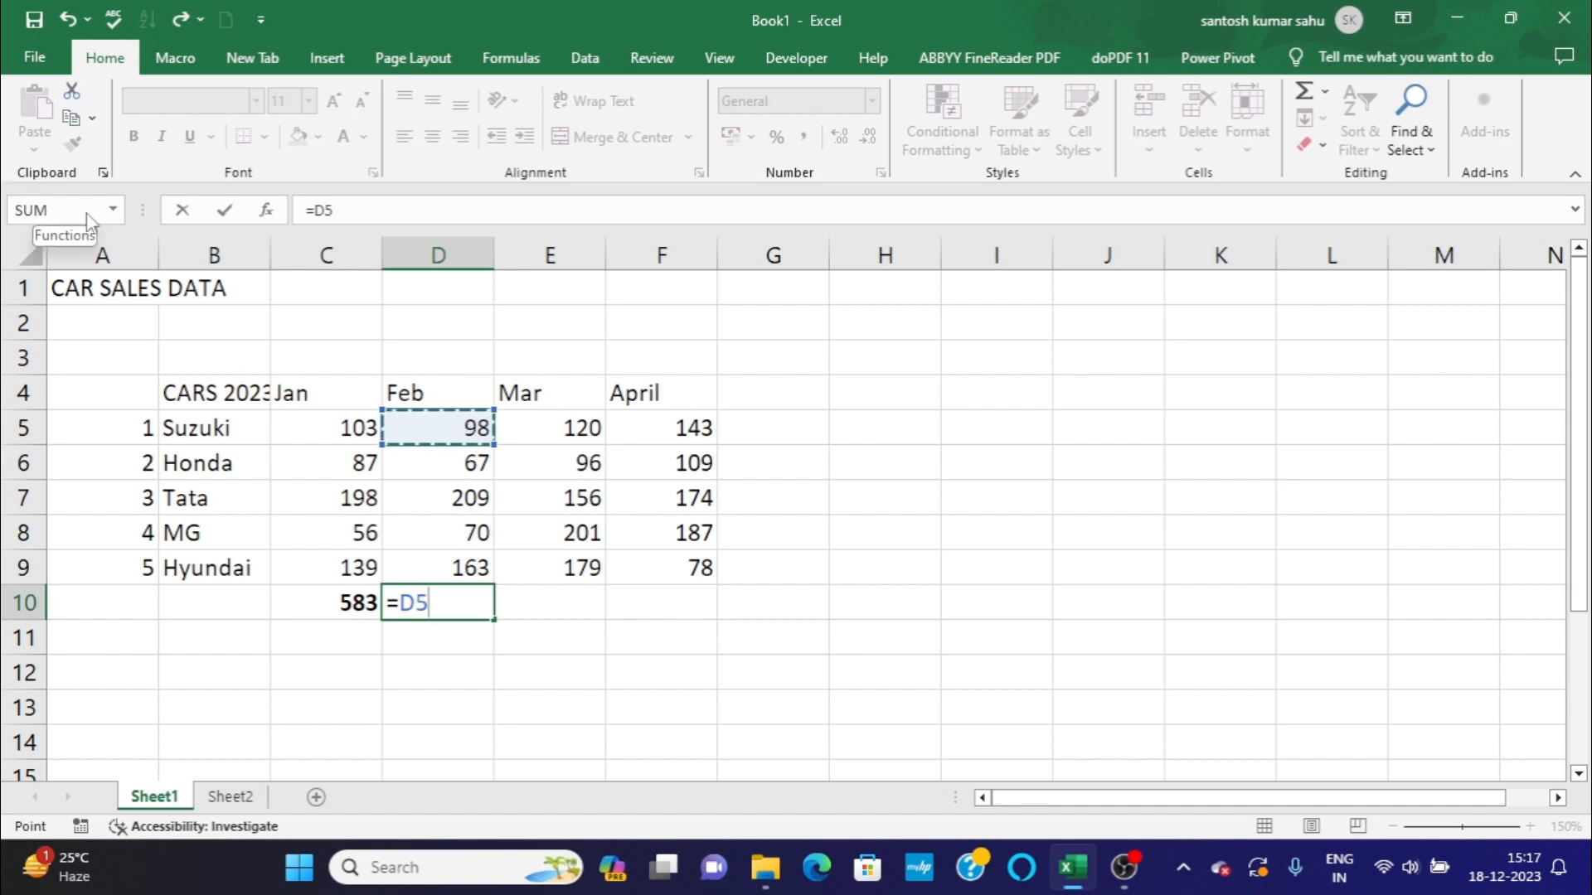
click(417, 486)
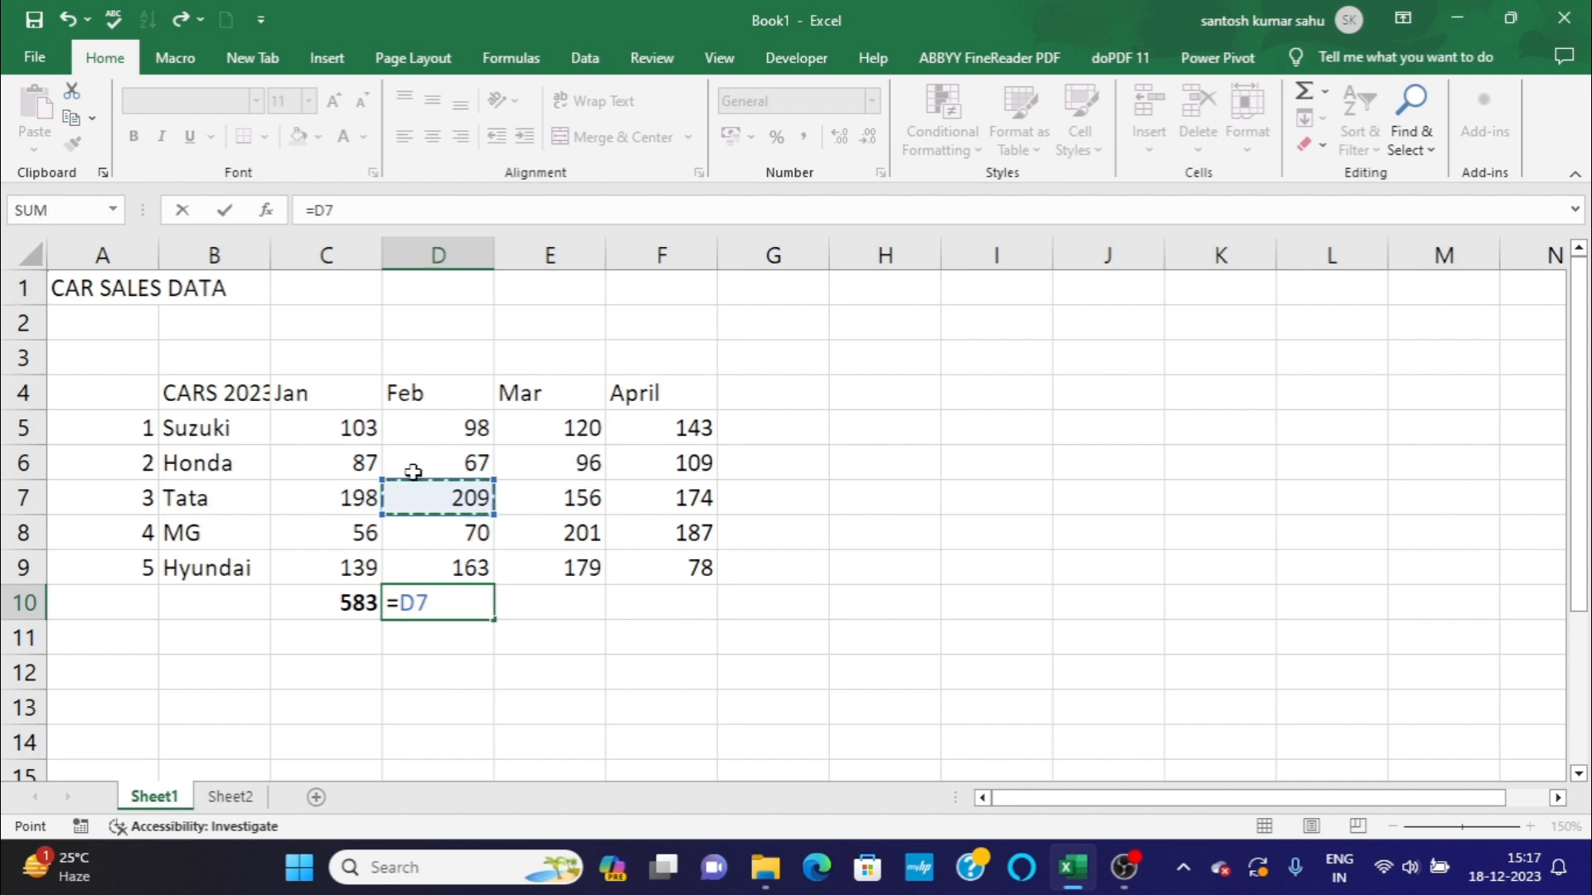
click(432, 496)
click(432, 528)
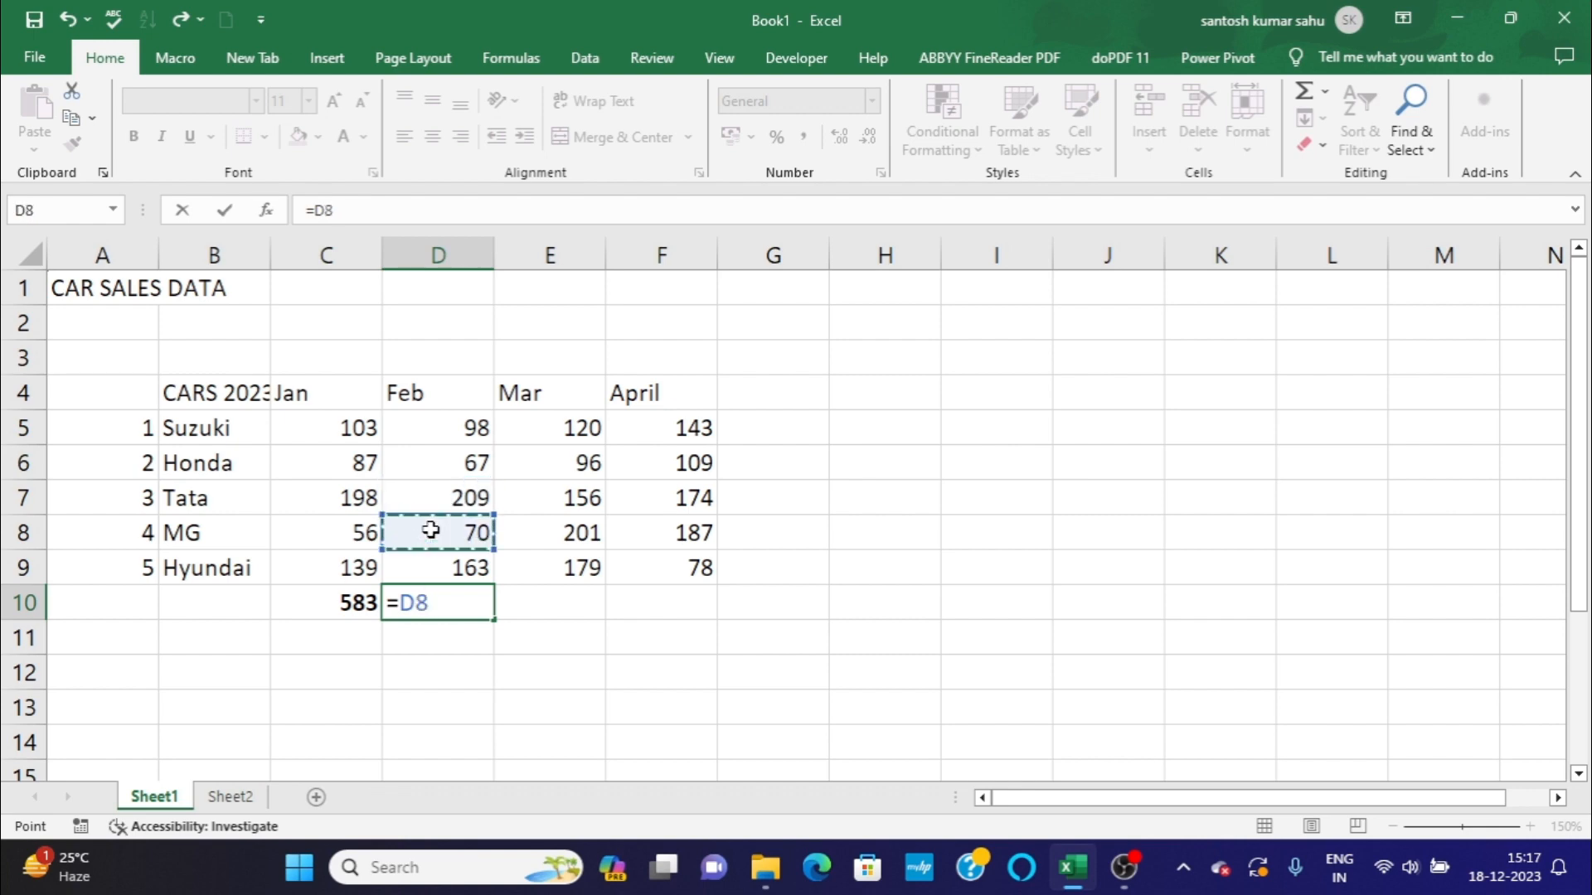
click(426, 419)
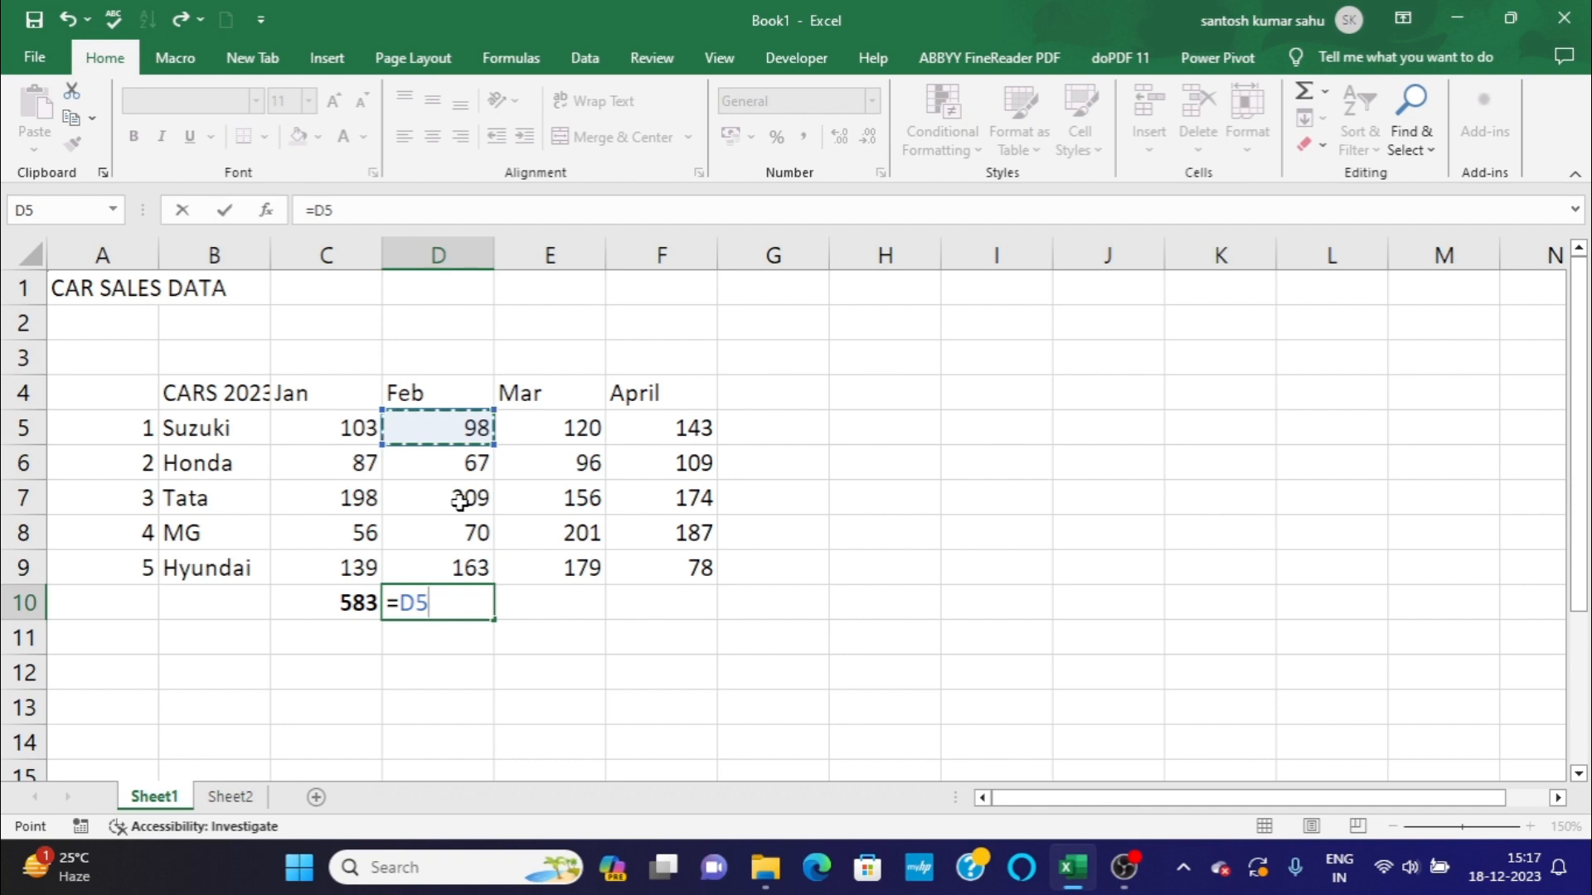
text(+)
click(463, 459)
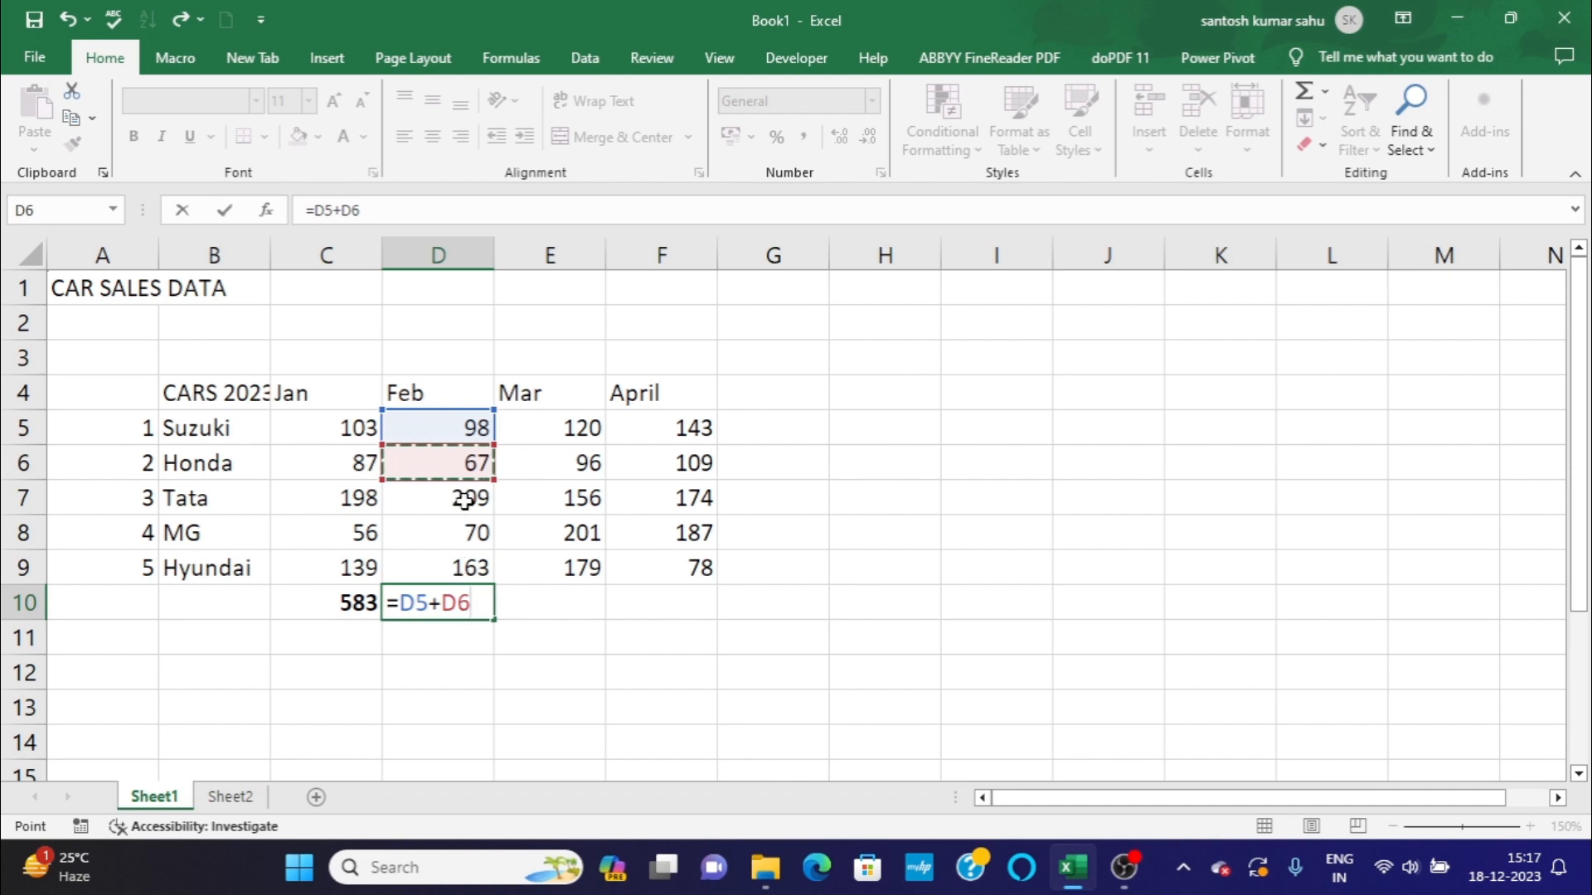
text(+)
click(465, 499)
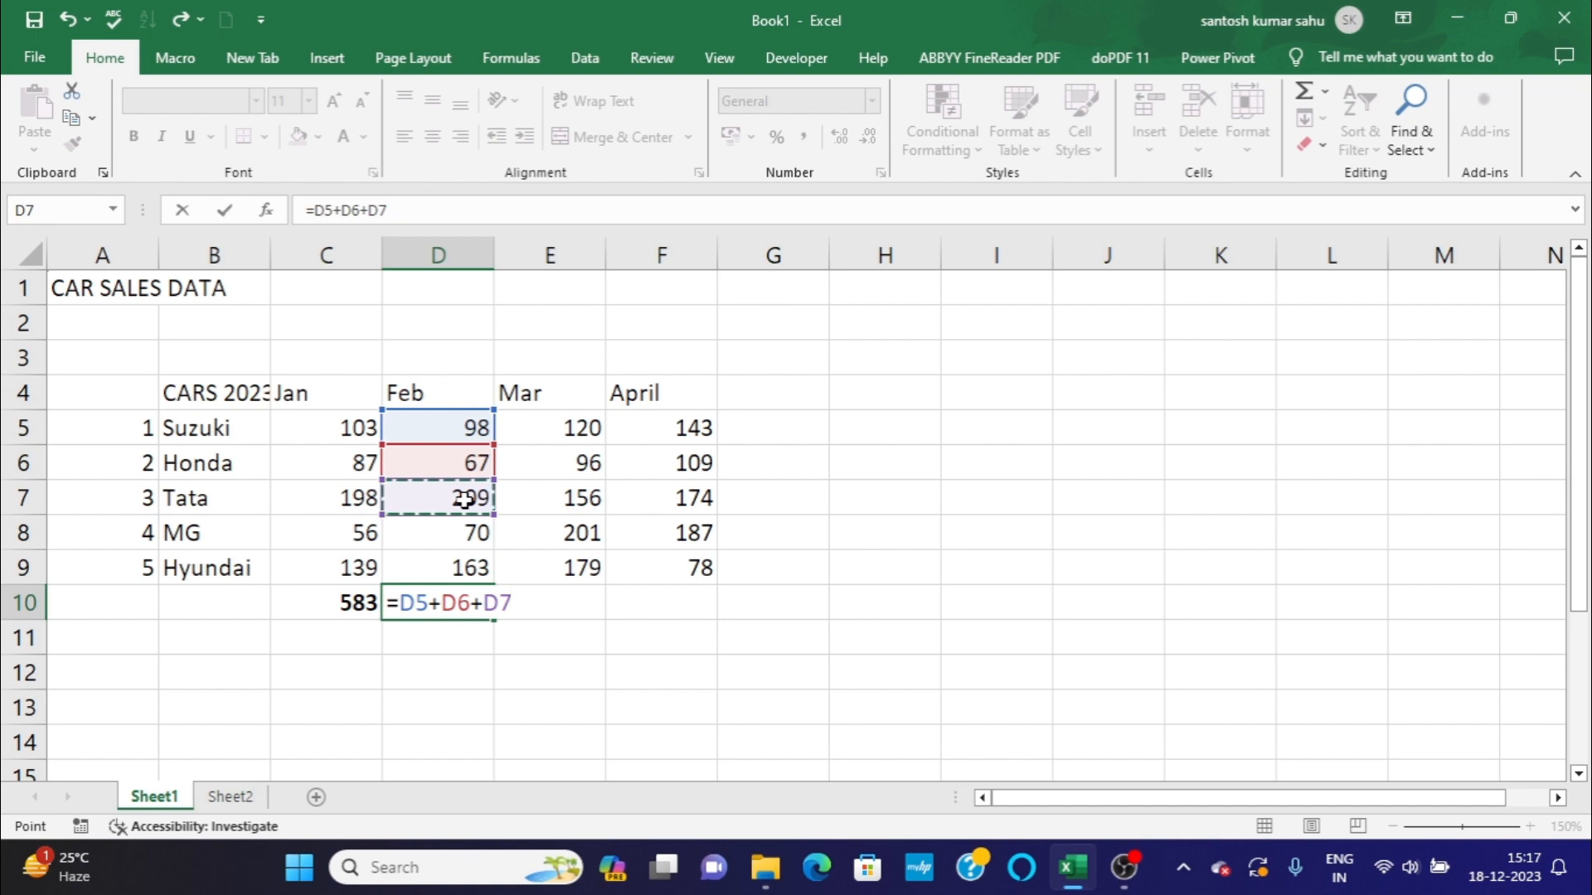
text(+)
click(465, 538)
text(+)
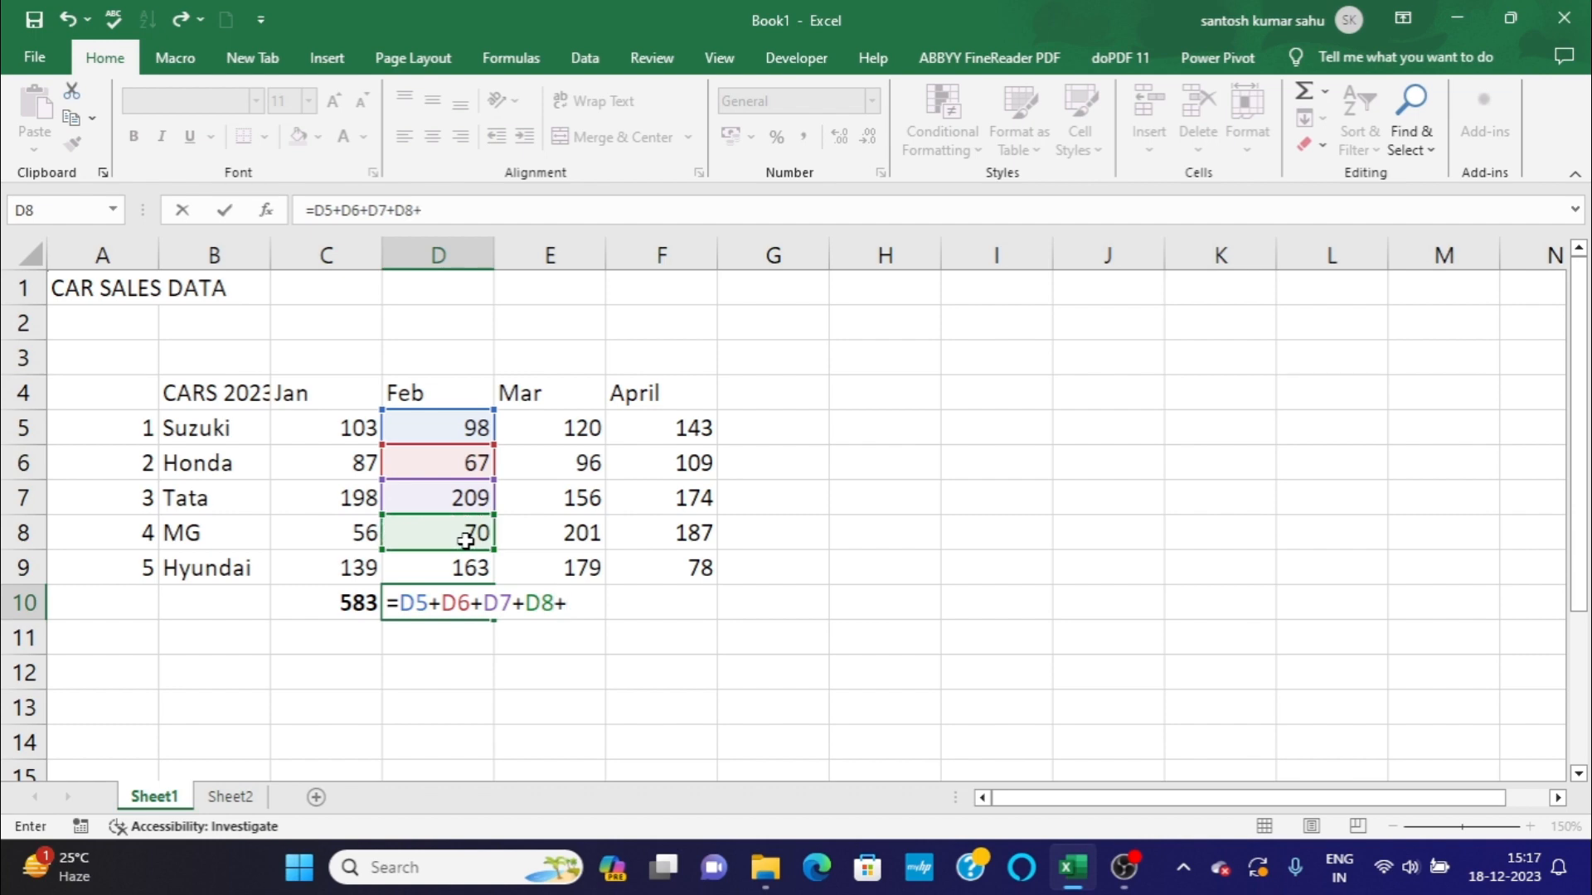
click(466, 569)
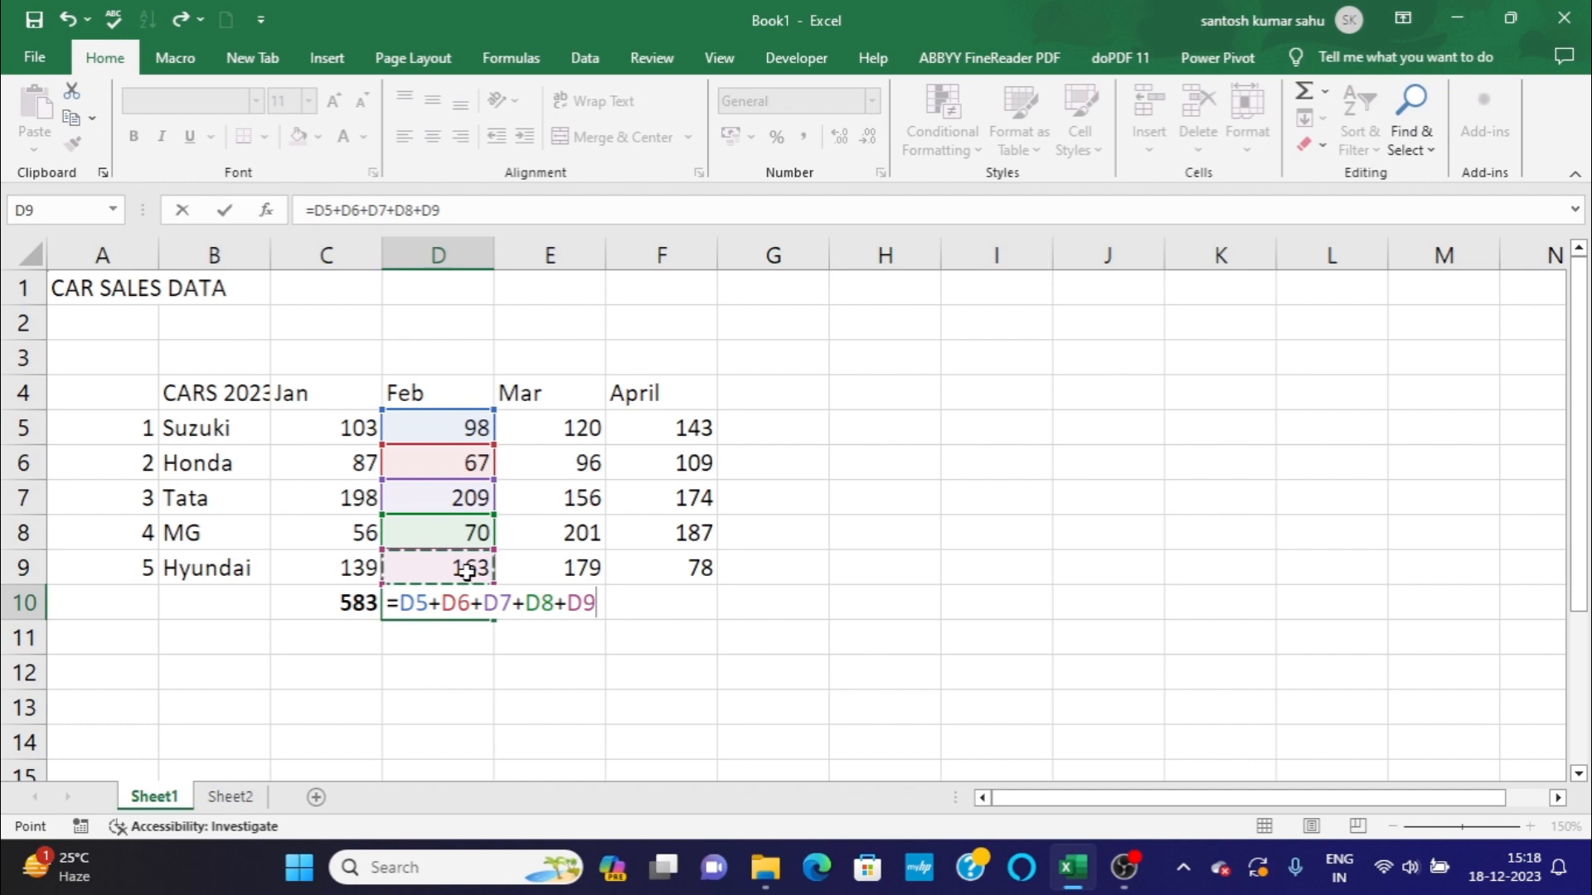
key(Return)
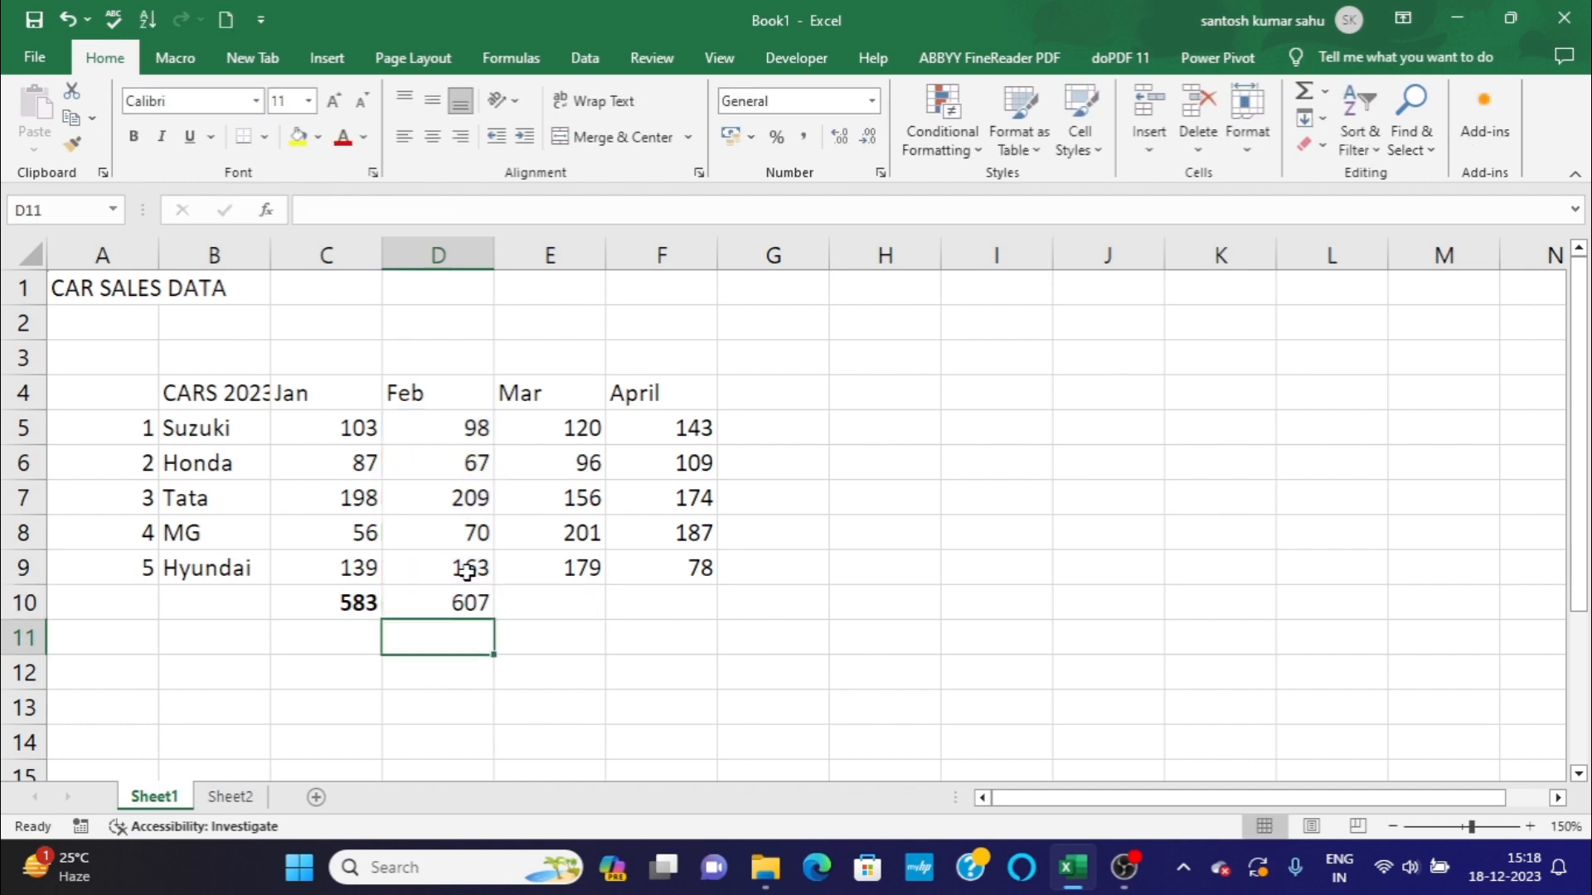
Compare the February total's formula in cell D10 with the February sales cells it references.
click(478, 598)
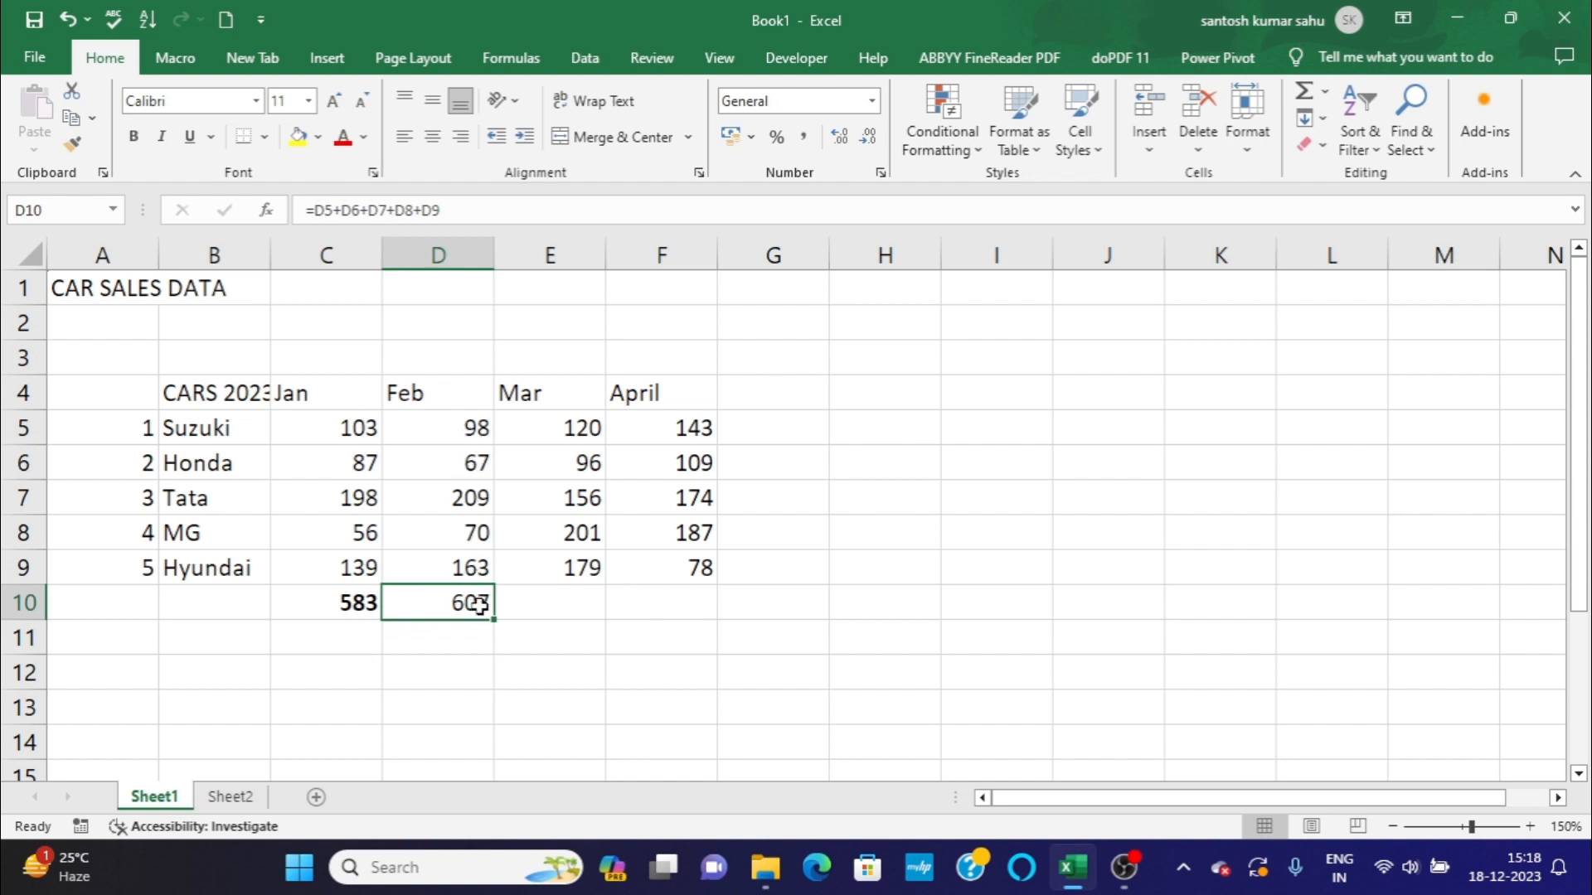
click(445, 423)
click(436, 497)
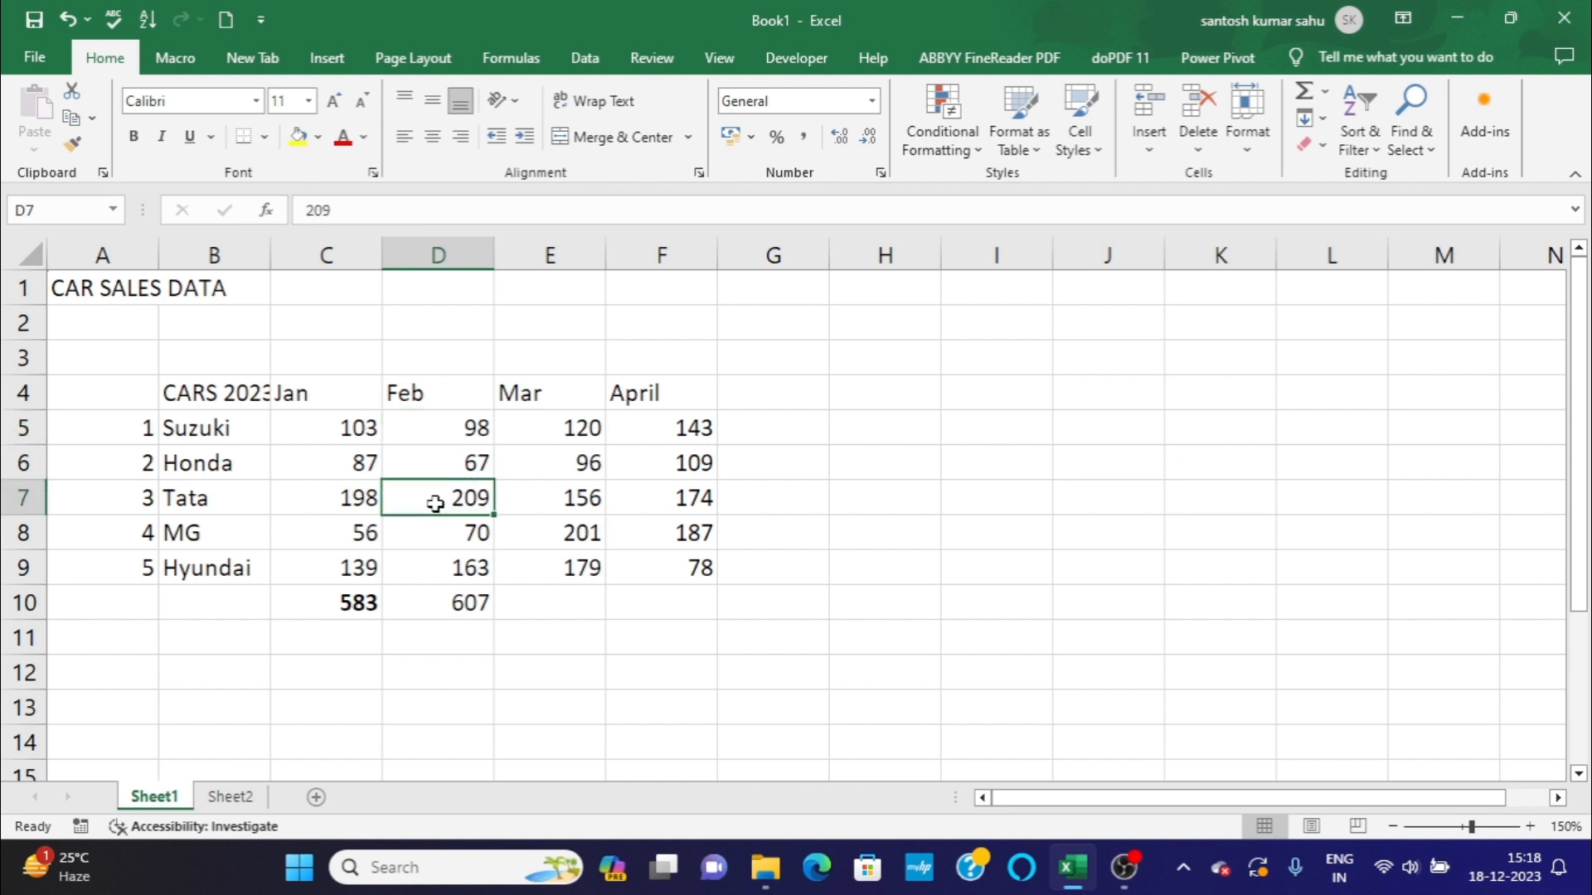
click(448, 605)
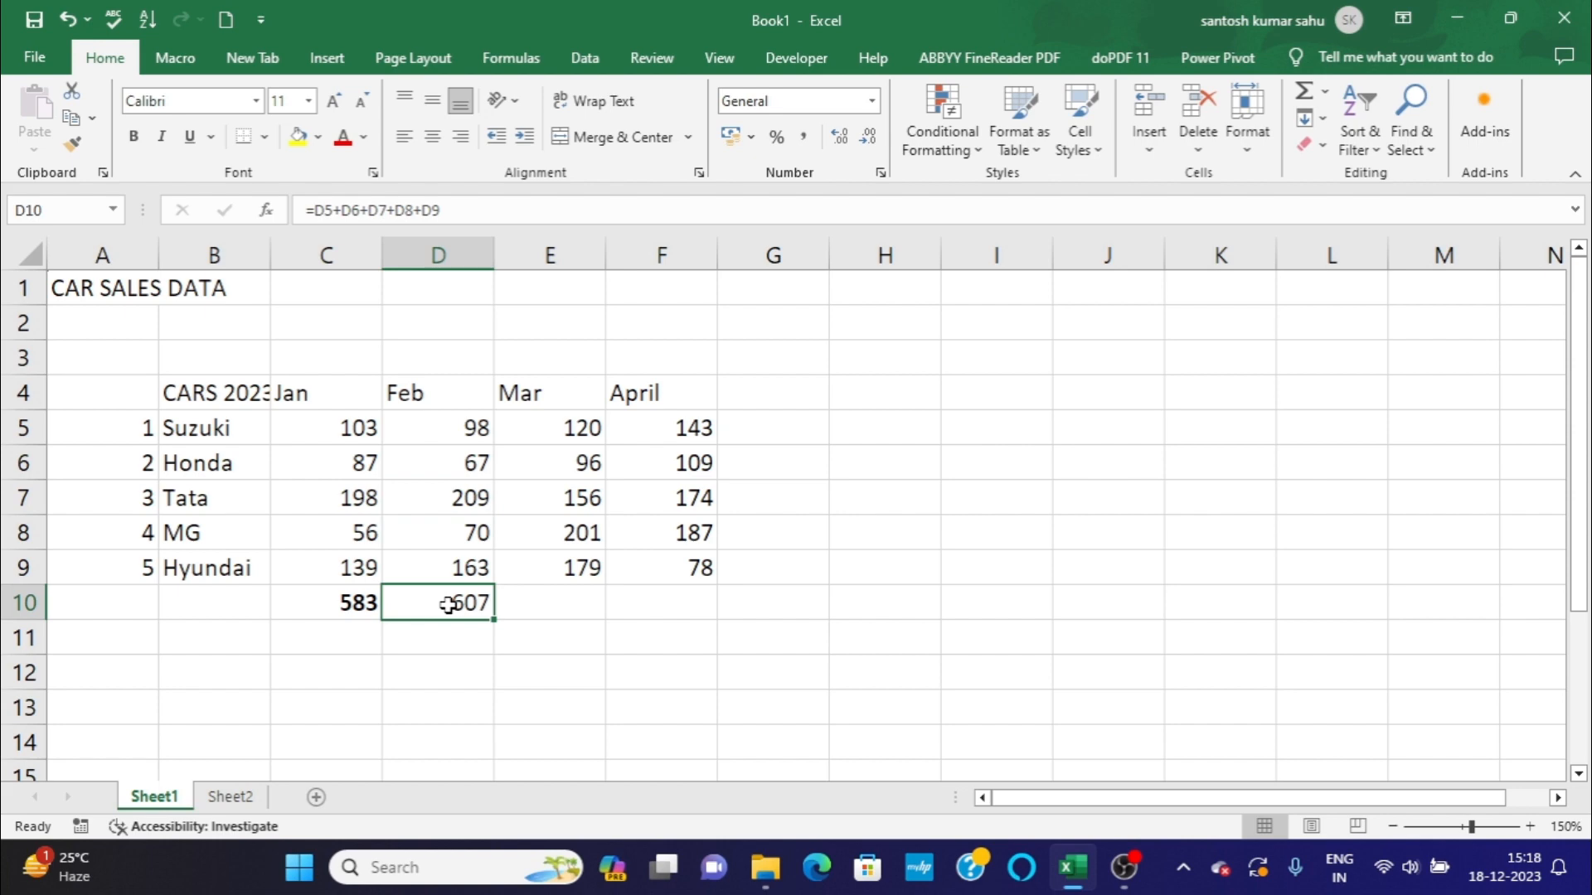
click(431, 421)
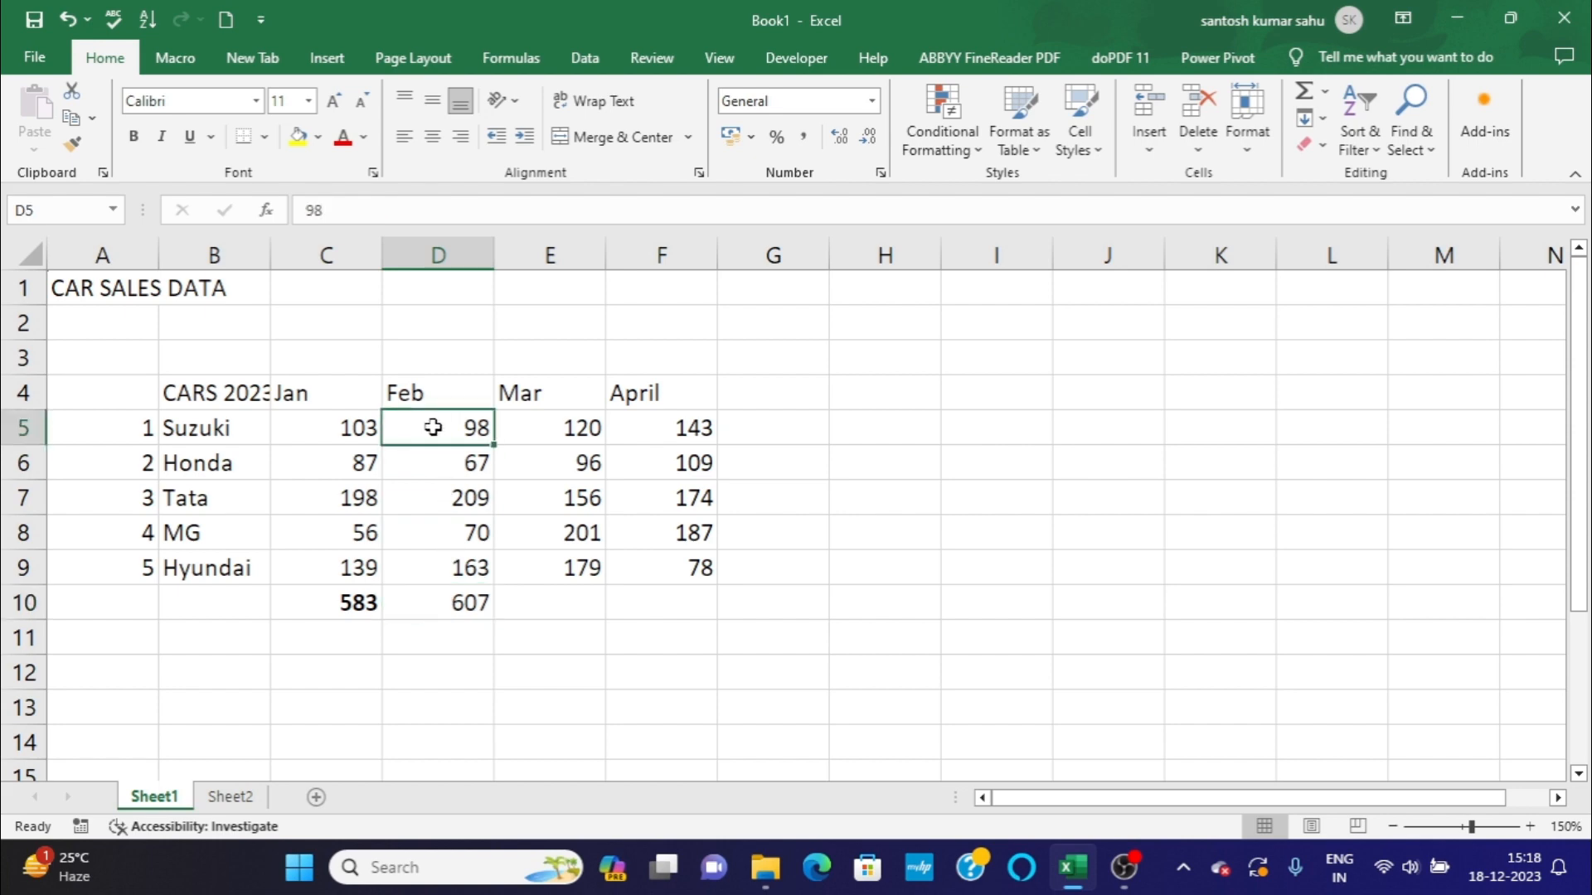
Change Honda's February sales in cell D6 to 76 and check the February total in cell D10.
click(438, 461)
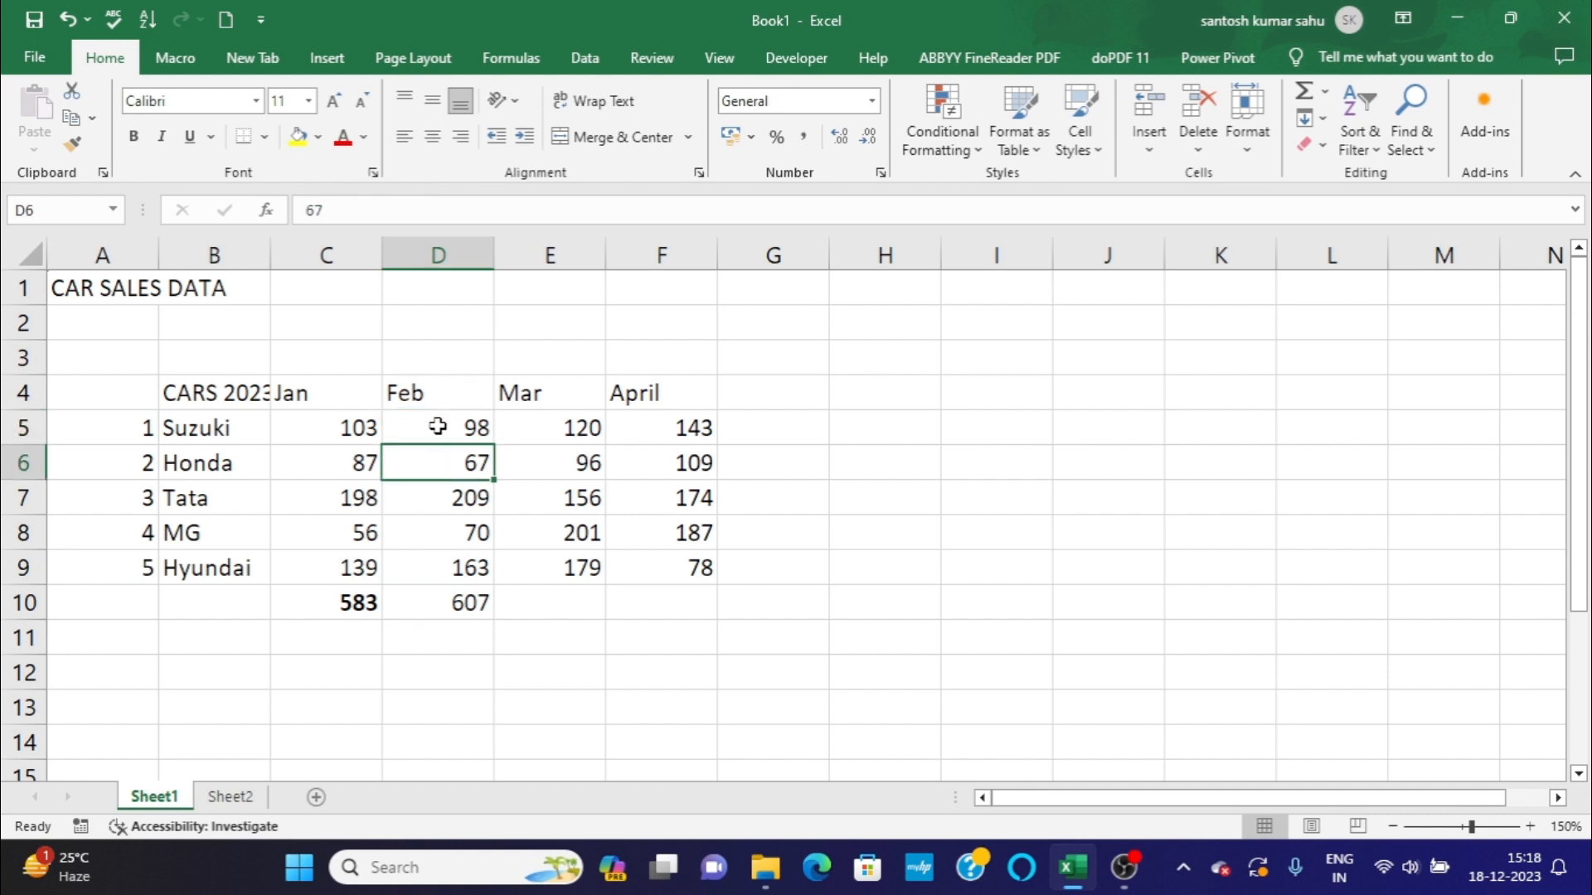
click(434, 424)
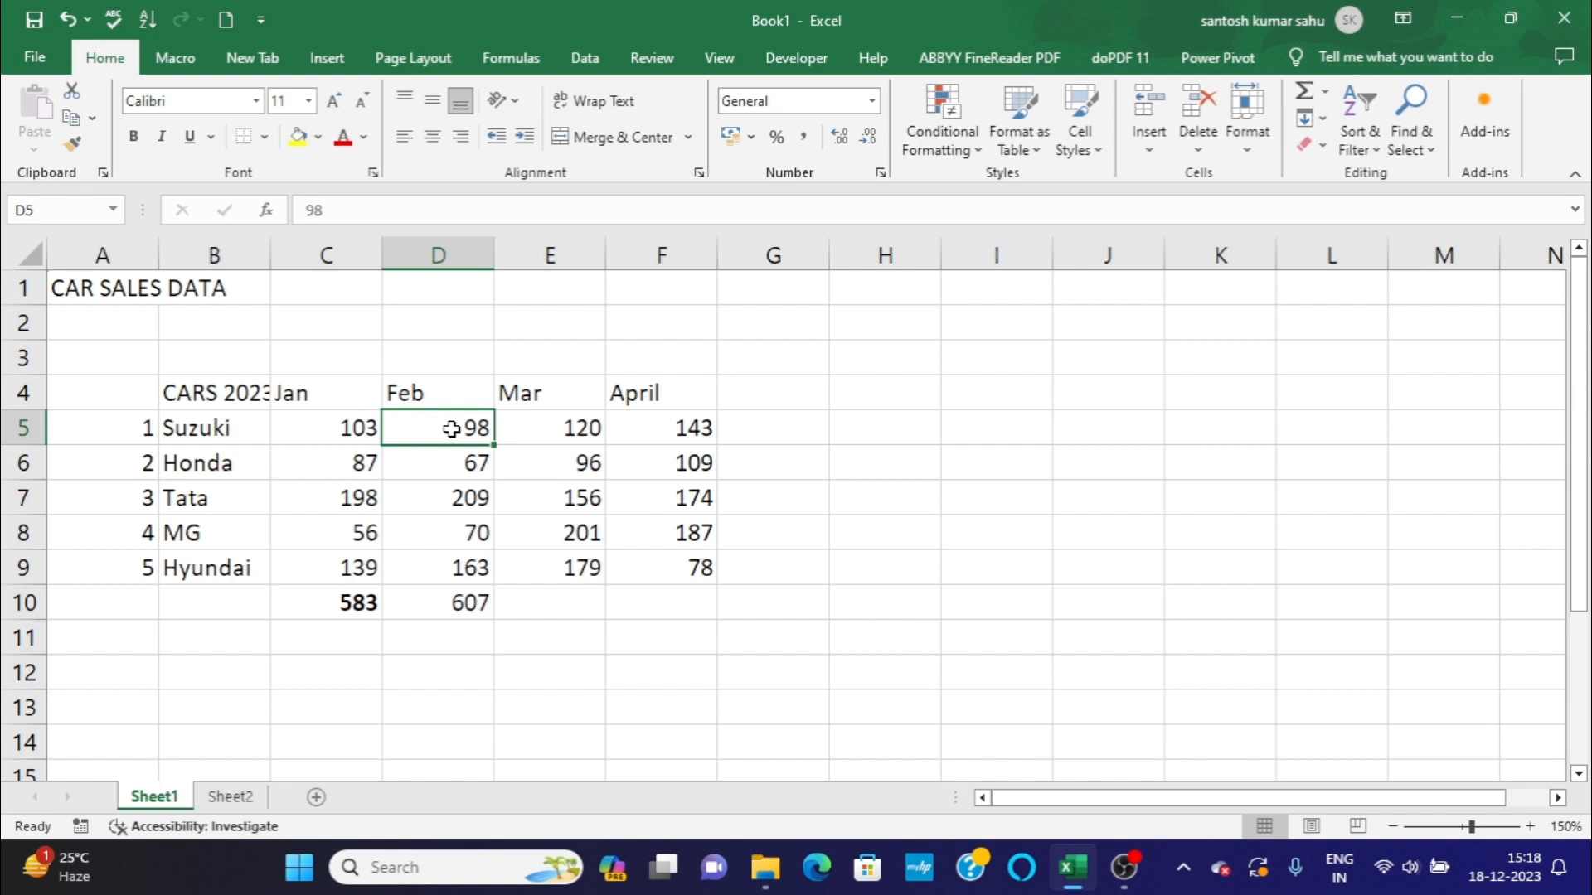
click(463, 462)
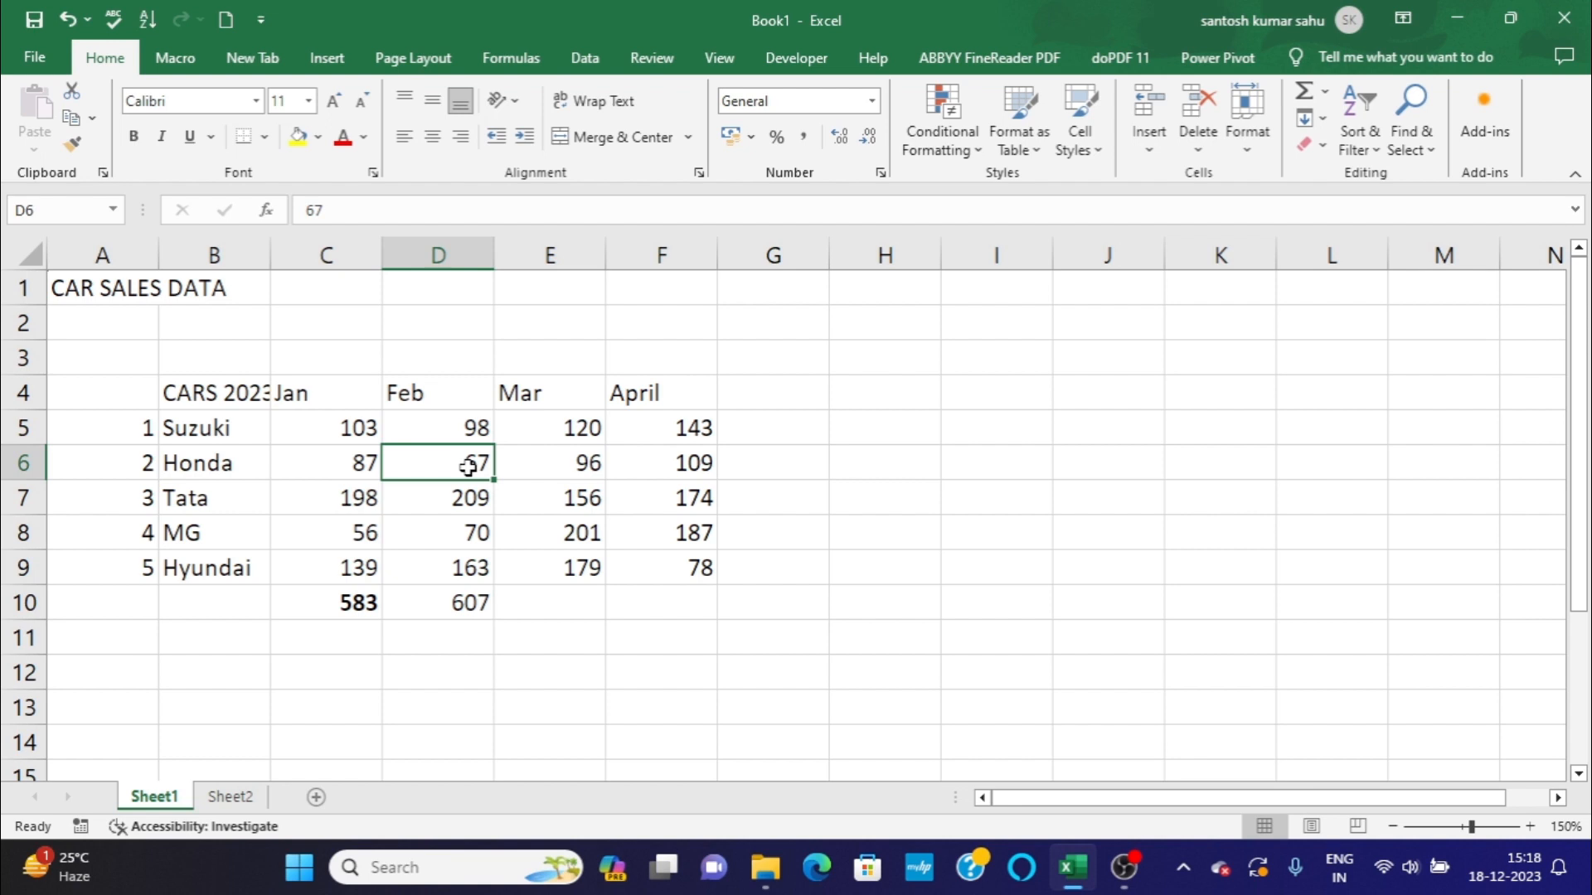
key(BackSpace)
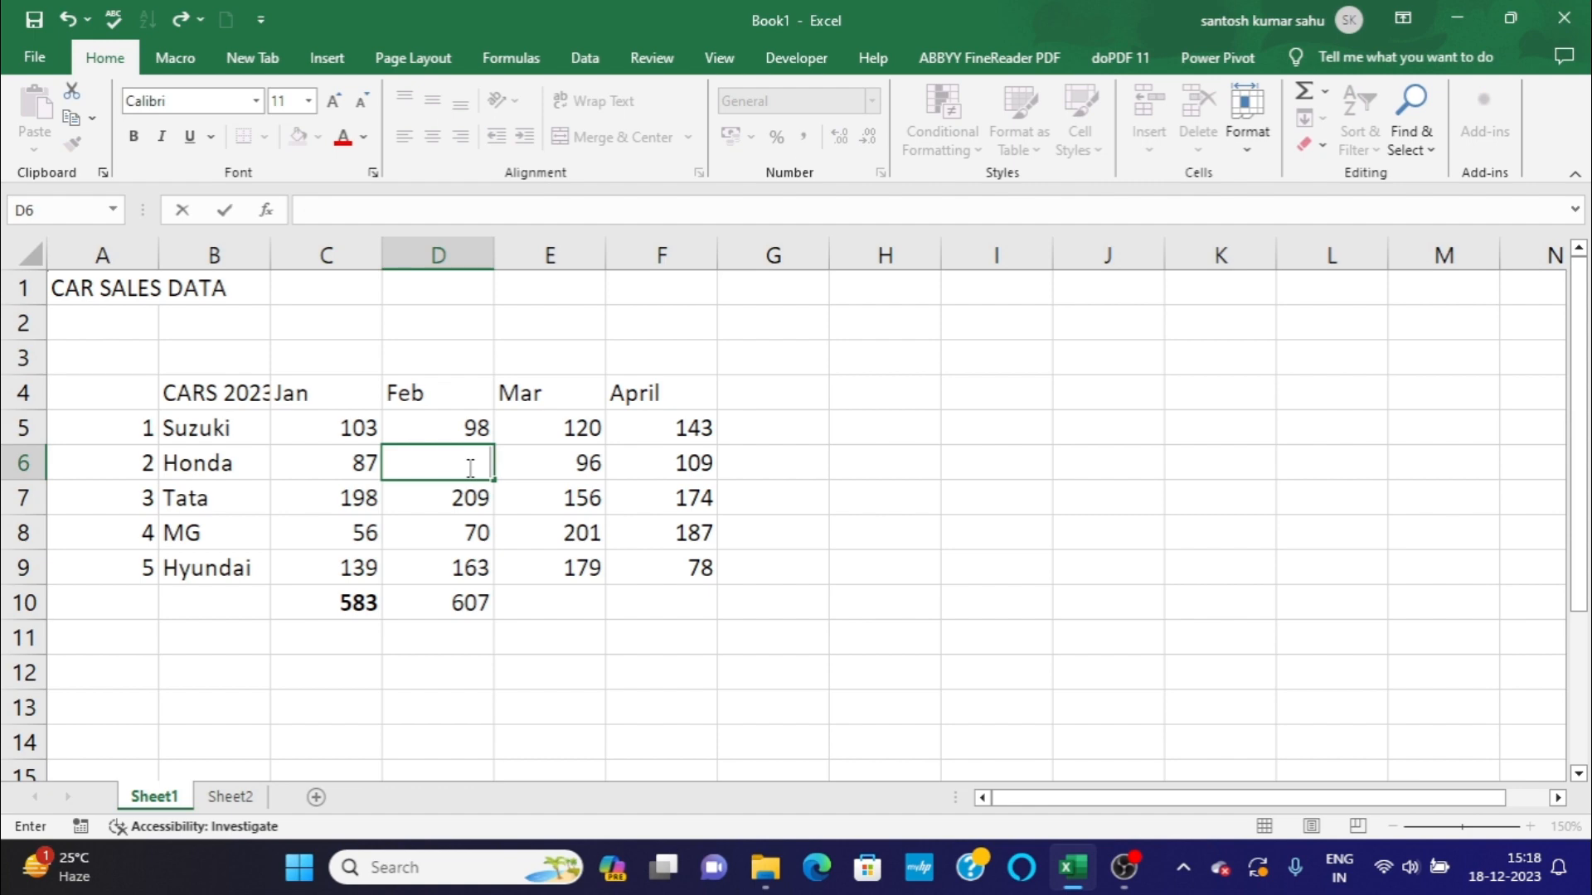
text(76)
key(Return)
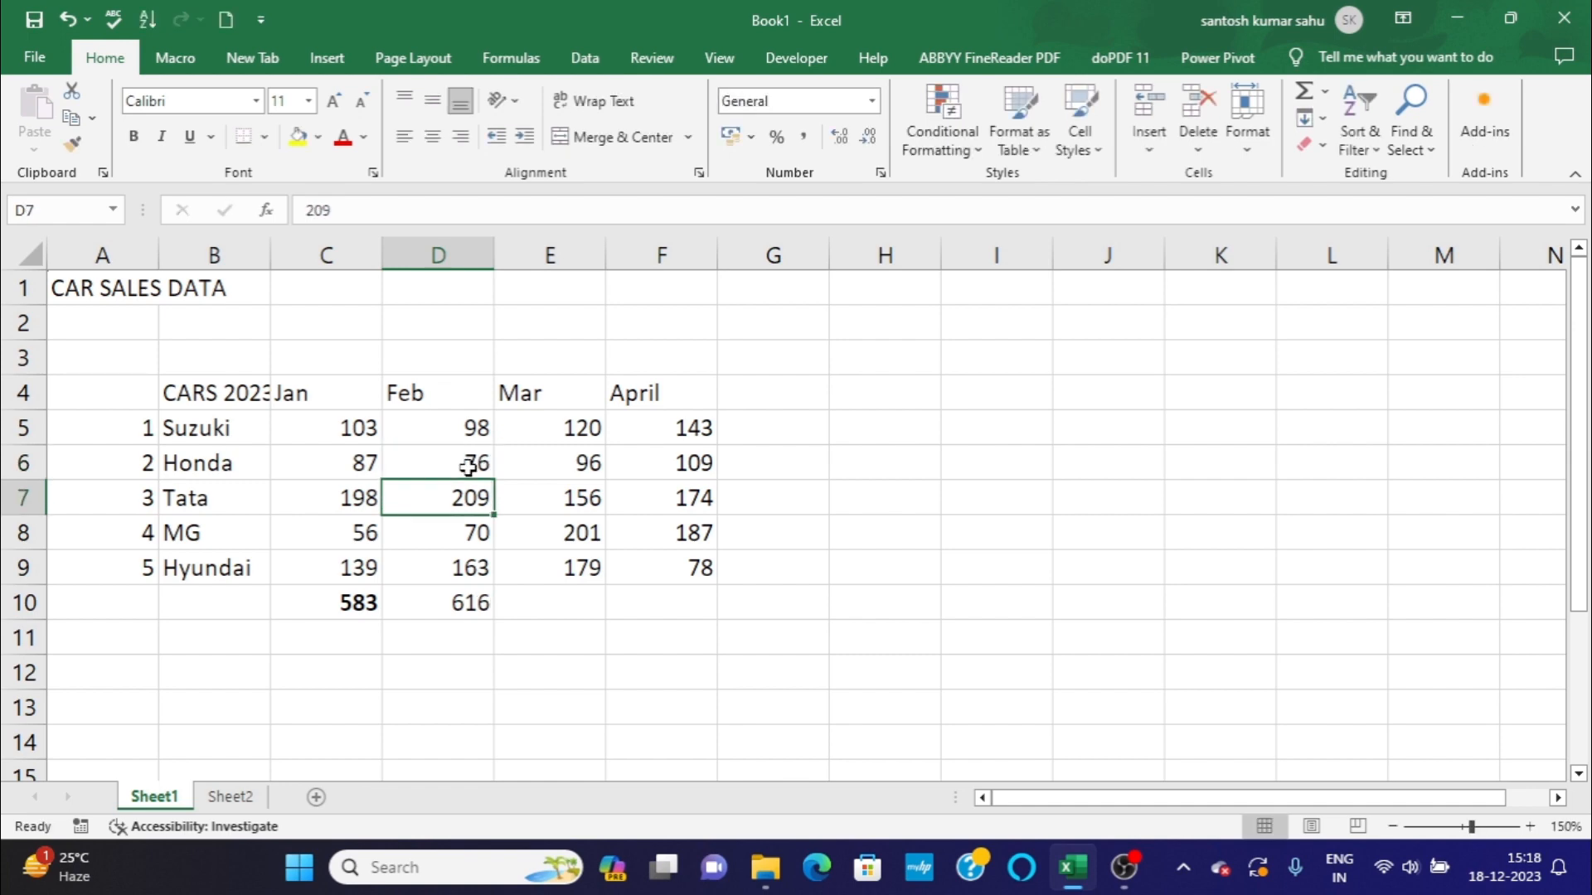
click(469, 593)
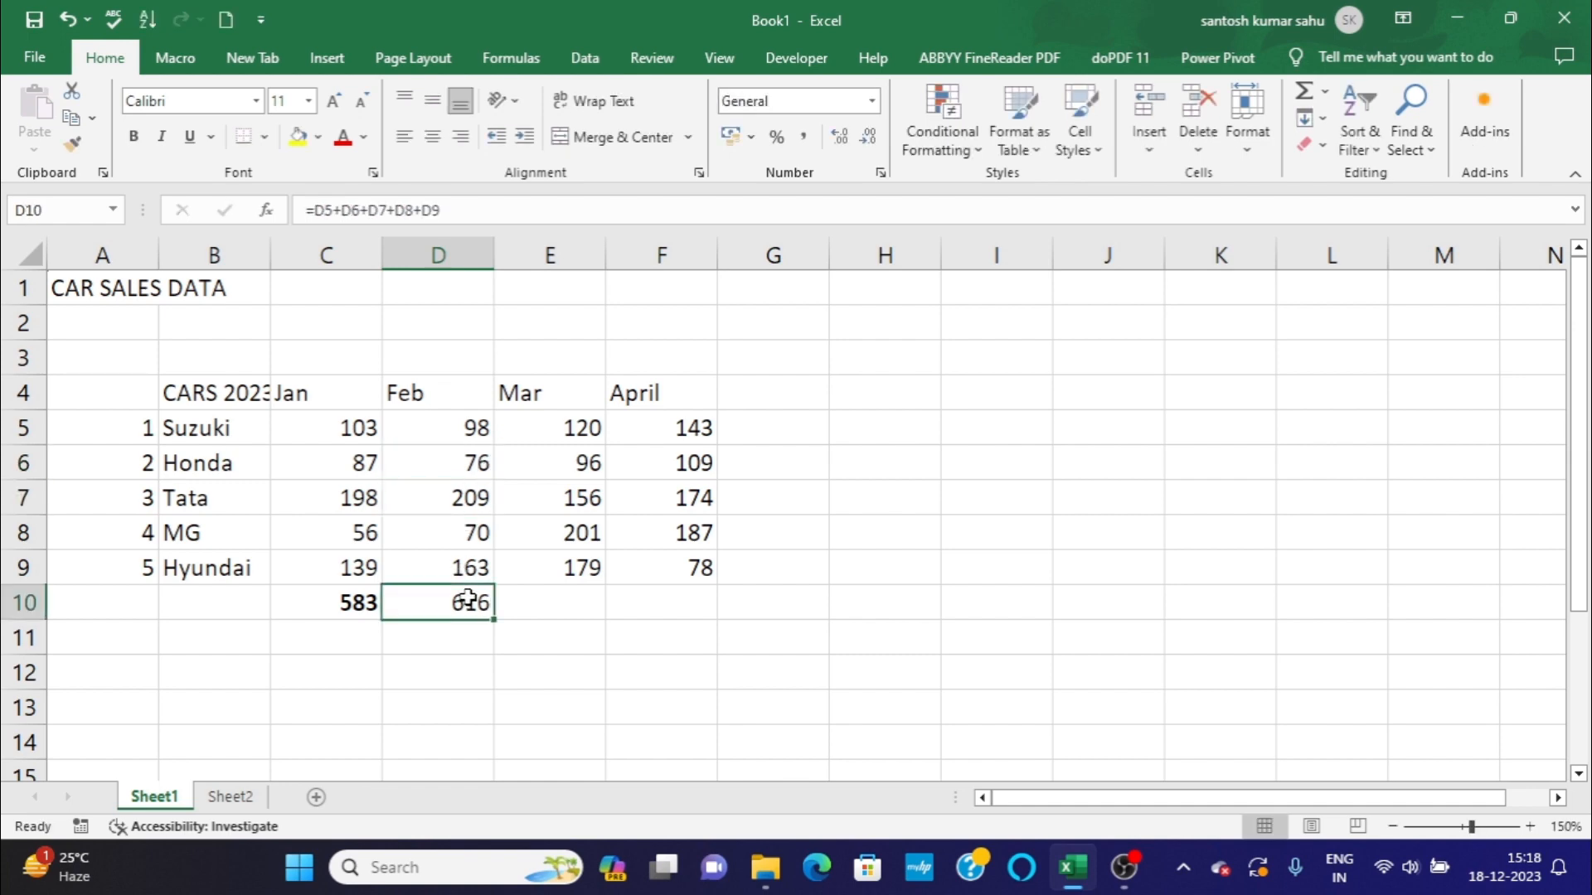
Set Honda's February sales in cell D6 back to 67.
click(466, 462)
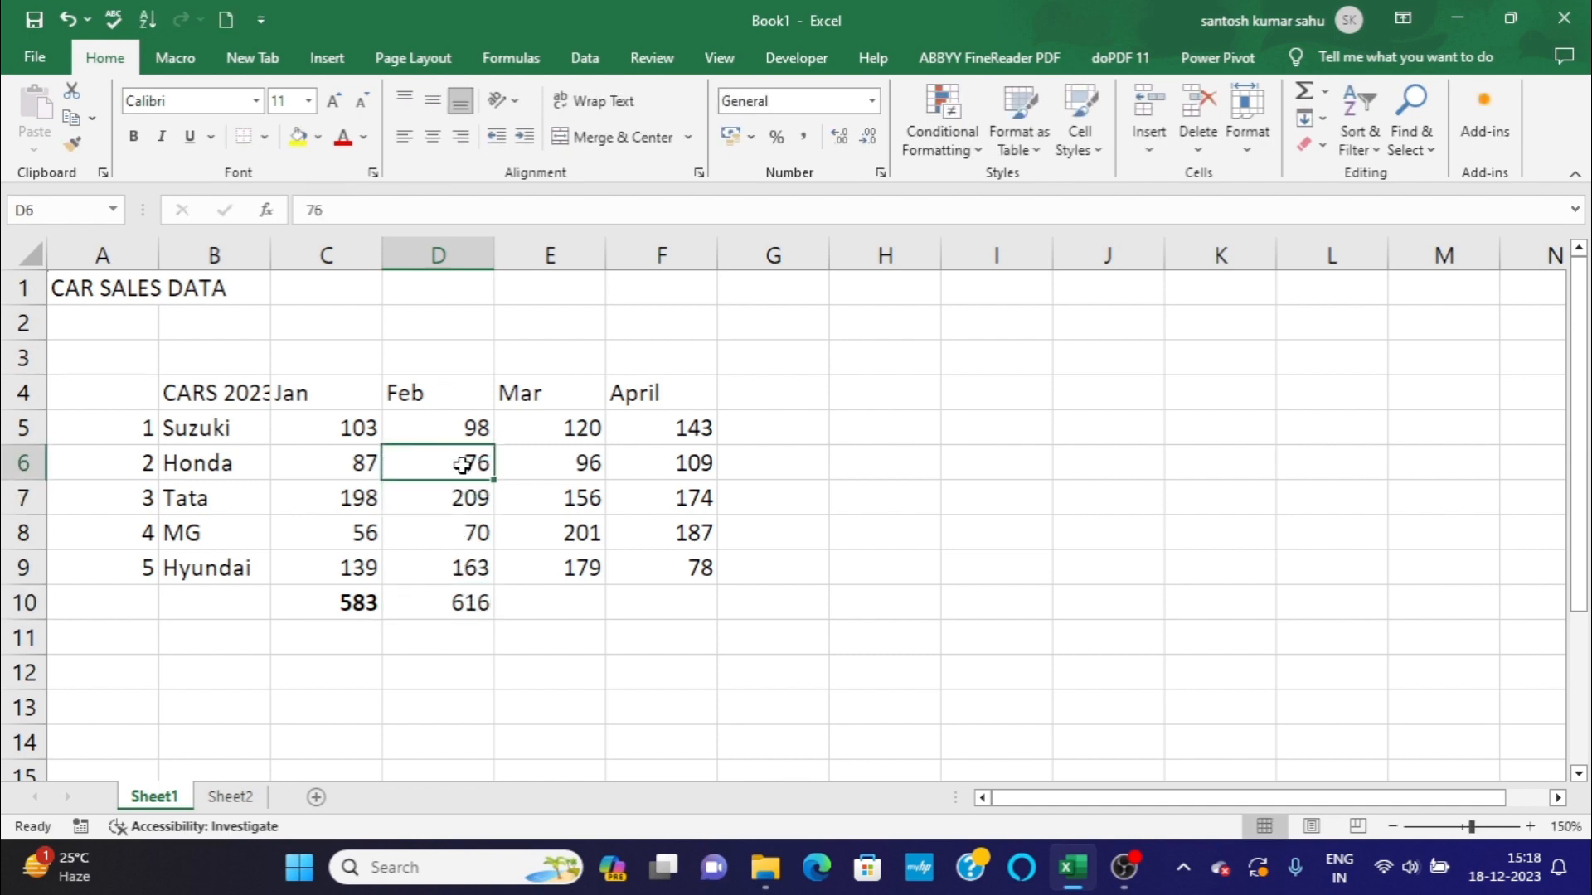
key(BackSpace)
text(67)
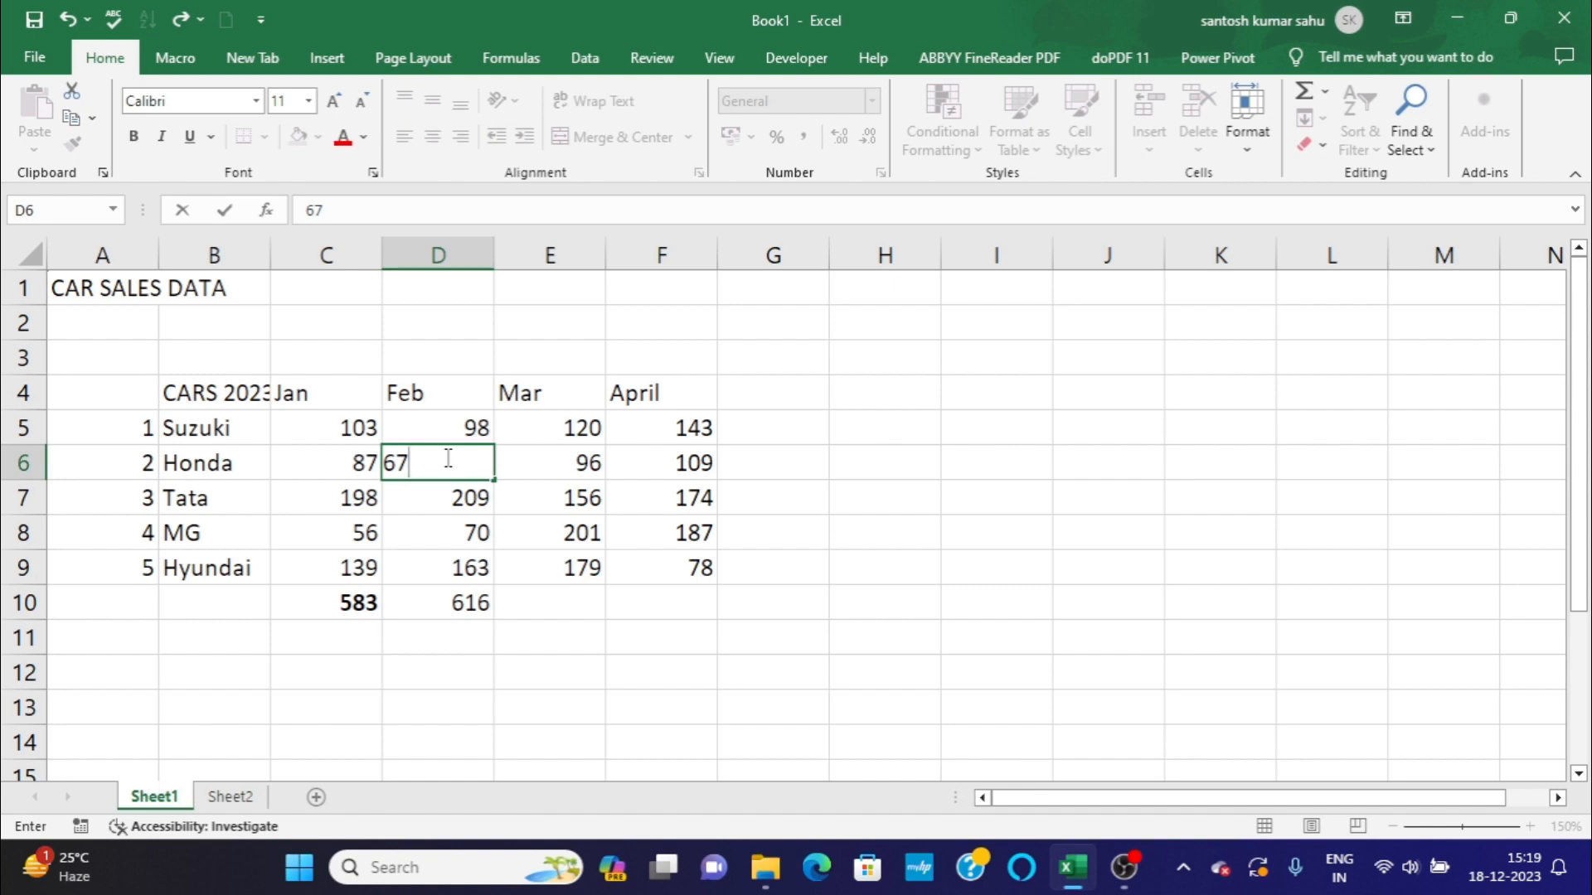
key(Return)
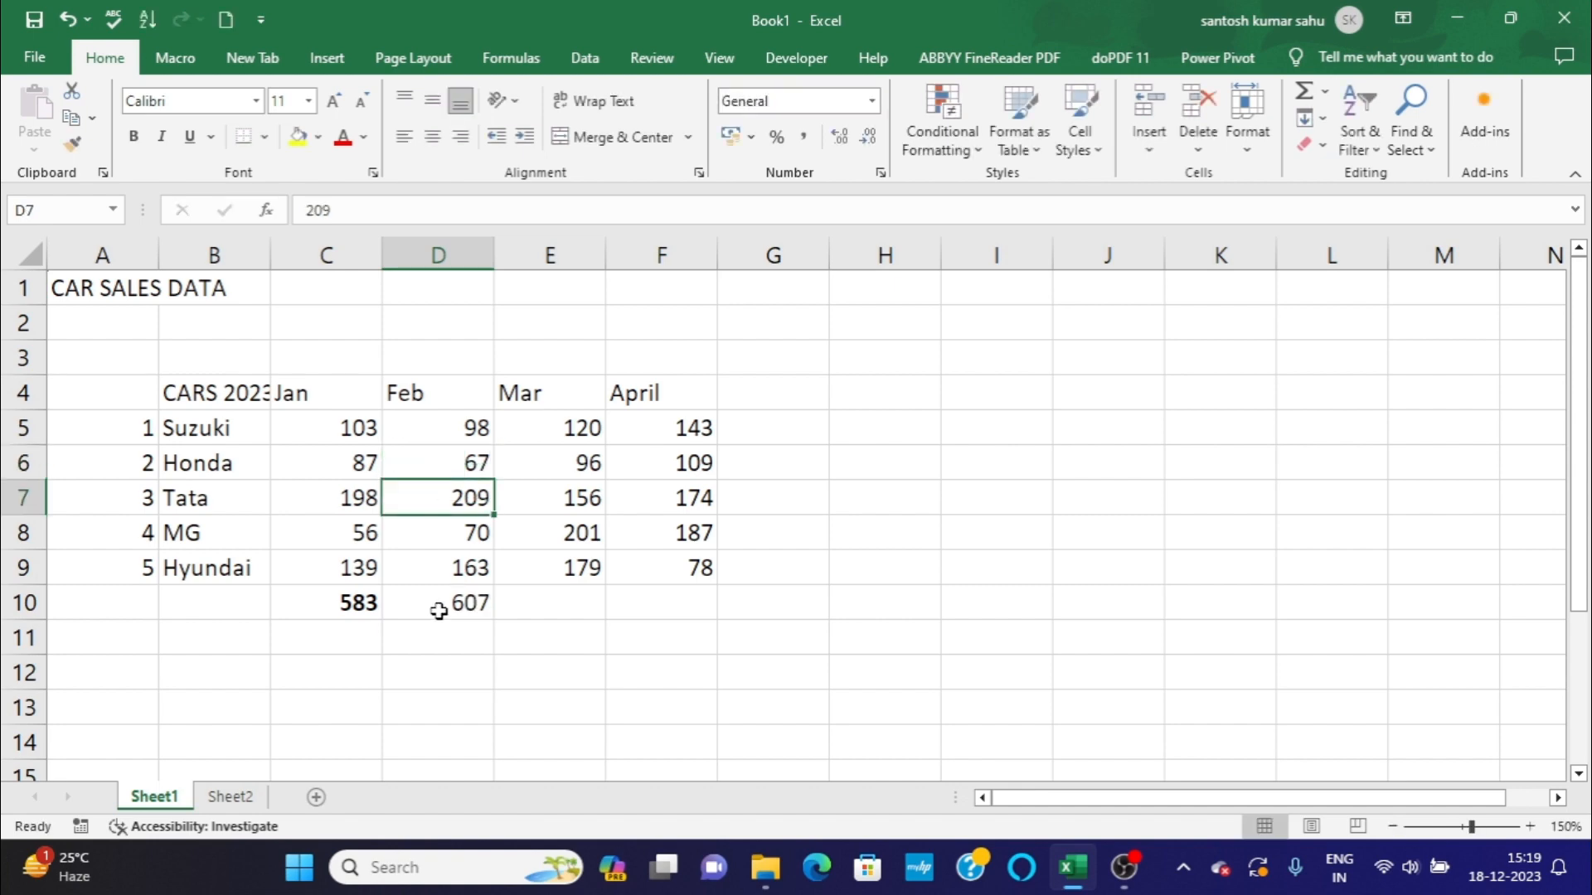
Replace Honda's February sales in cell D6 with 76 and inspect the February total's formula in cell D10.
click(437, 465)
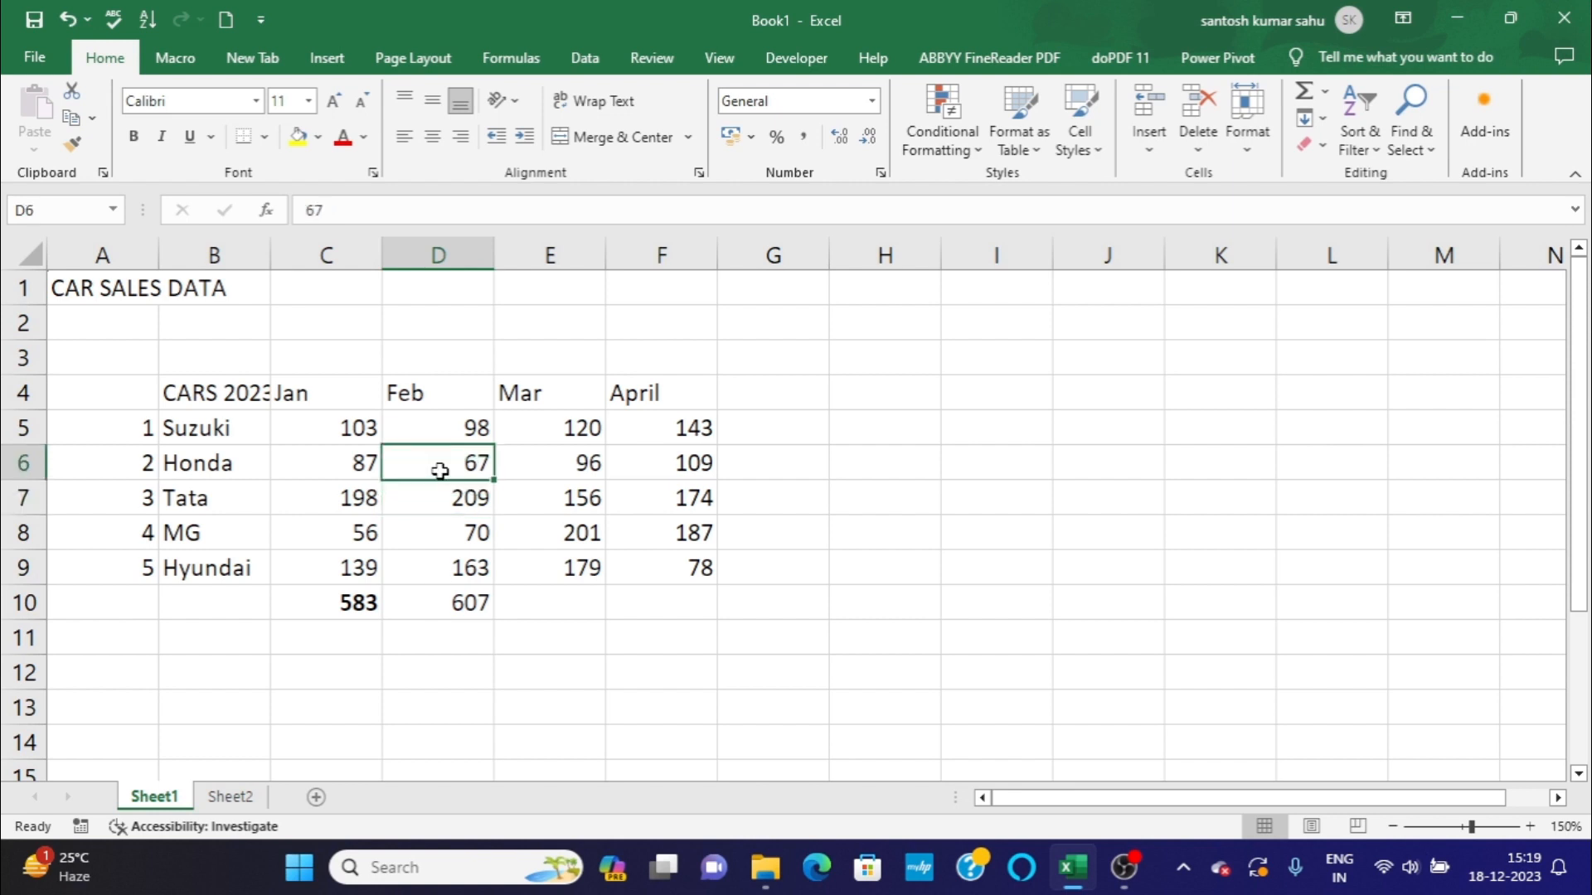
double_click(466, 457)
key(BackSpace)
key(BackSpace)
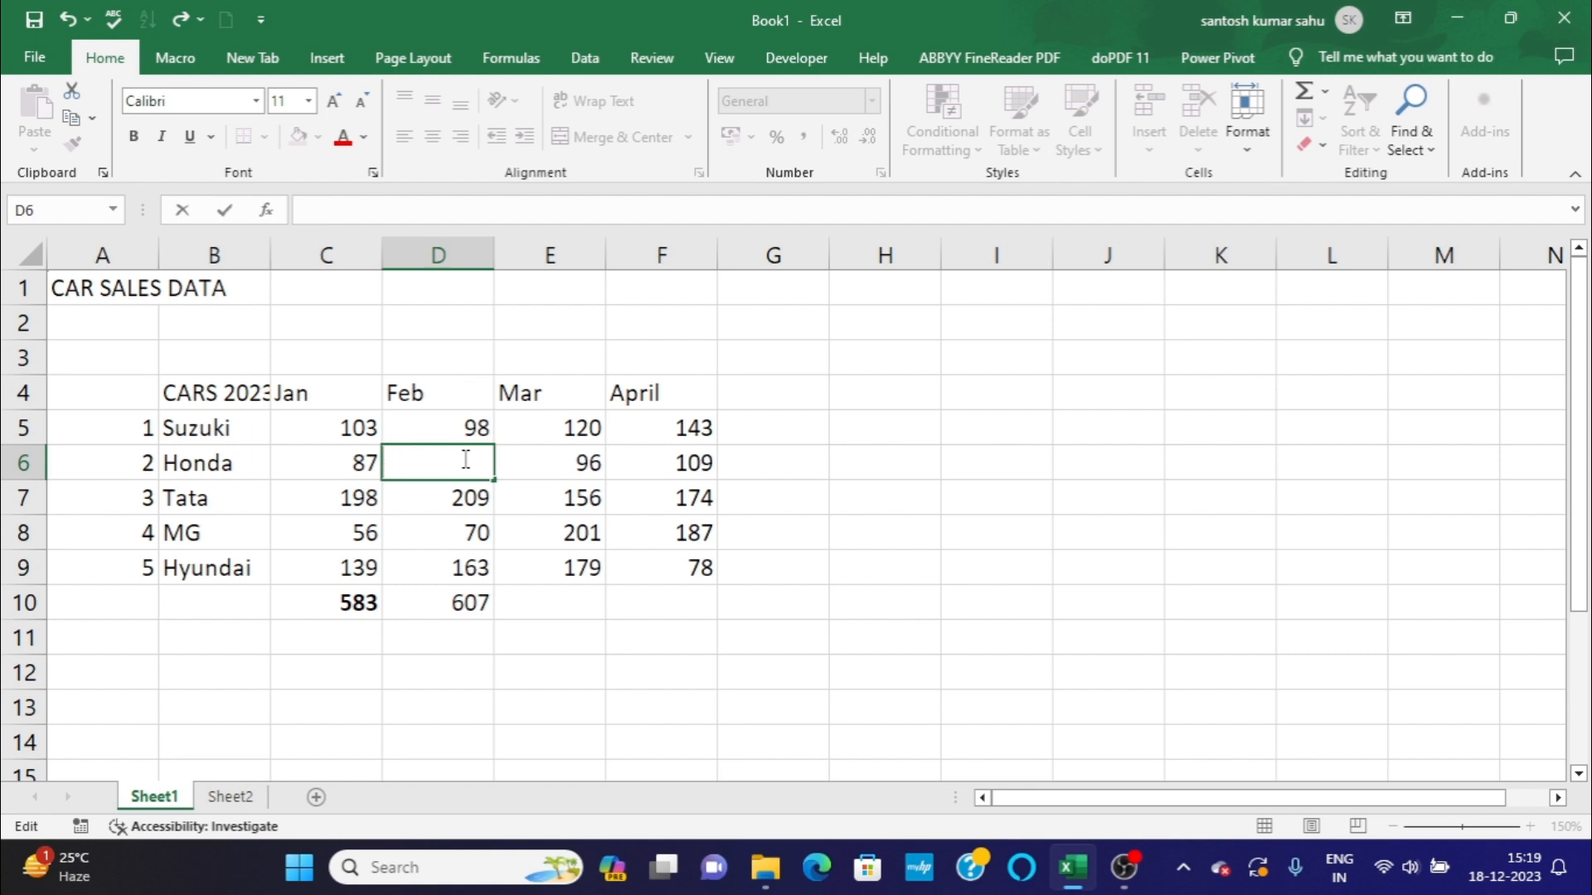
text(76)
key(Return)
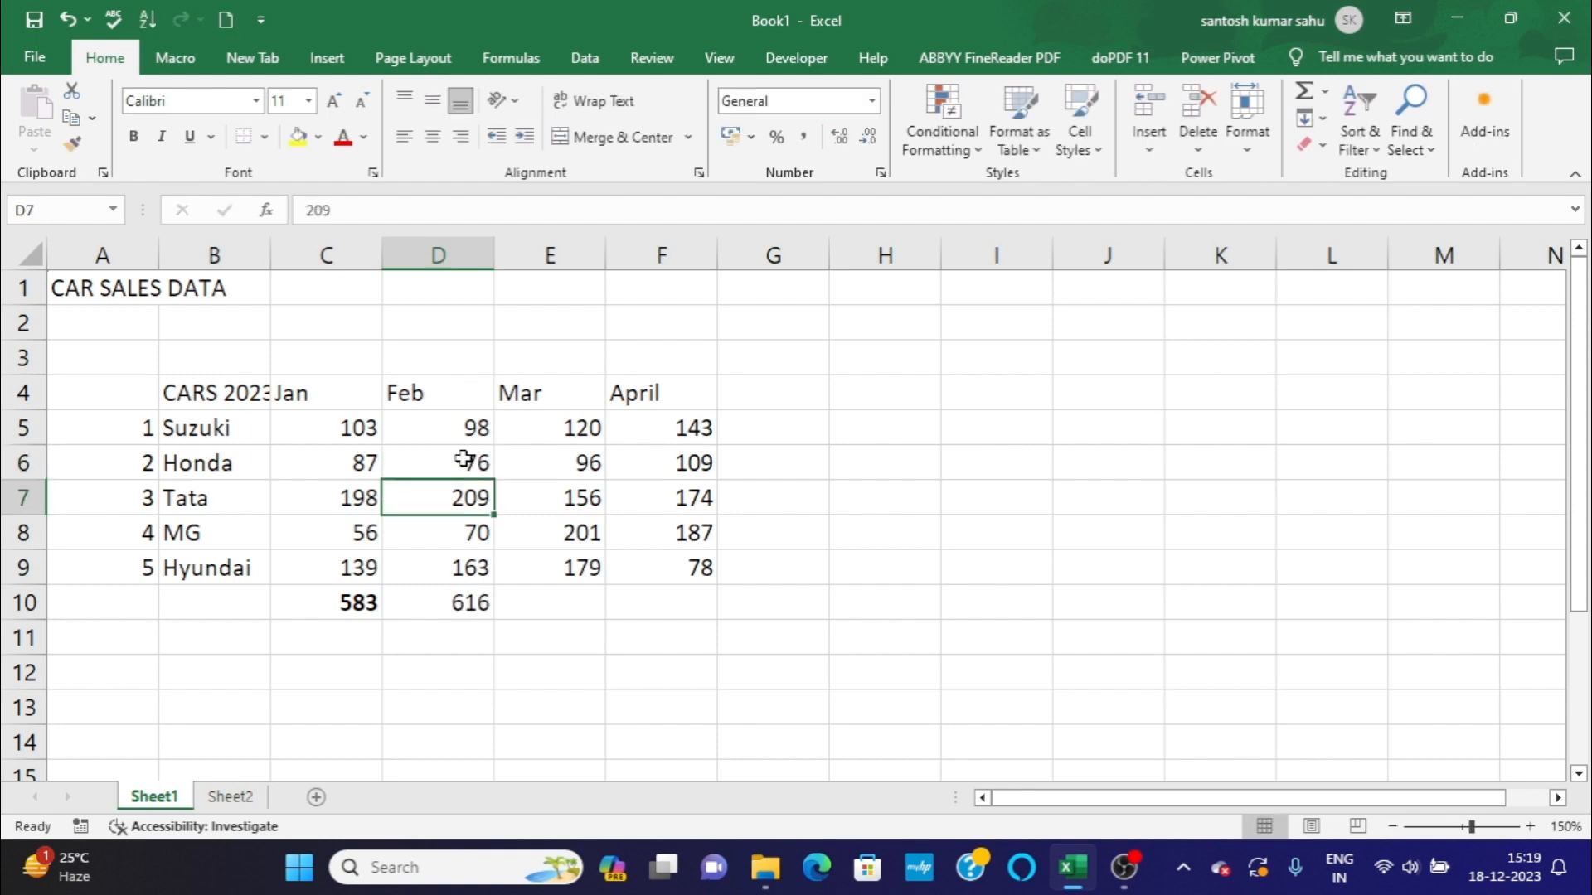
click(462, 597)
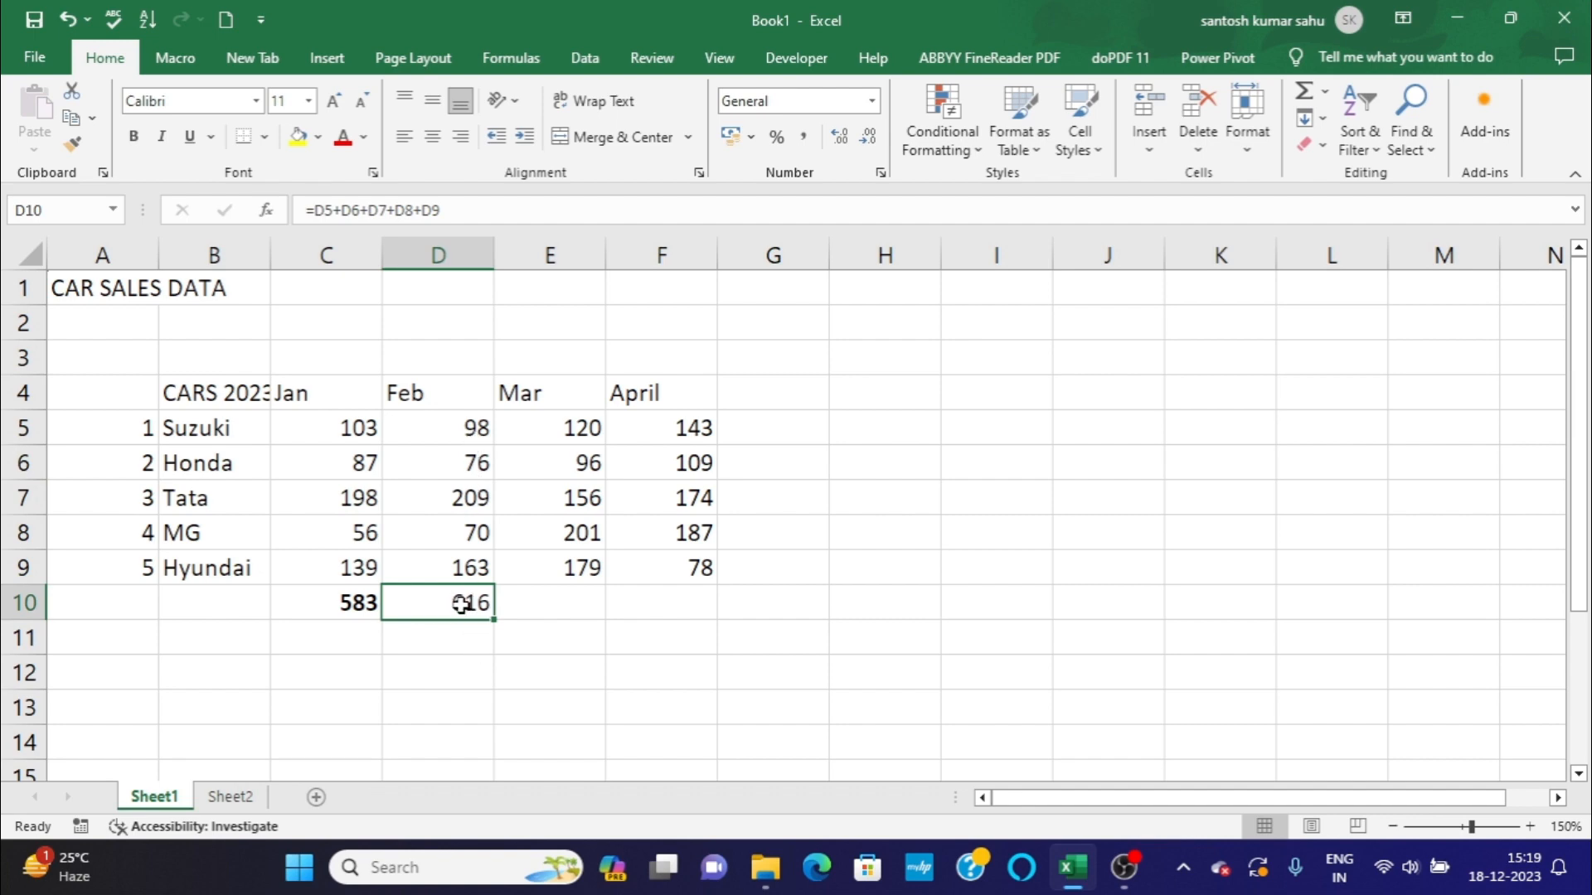
Inspect the literal figures in the January total's formula in cell C10 without changing them.
click(332, 602)
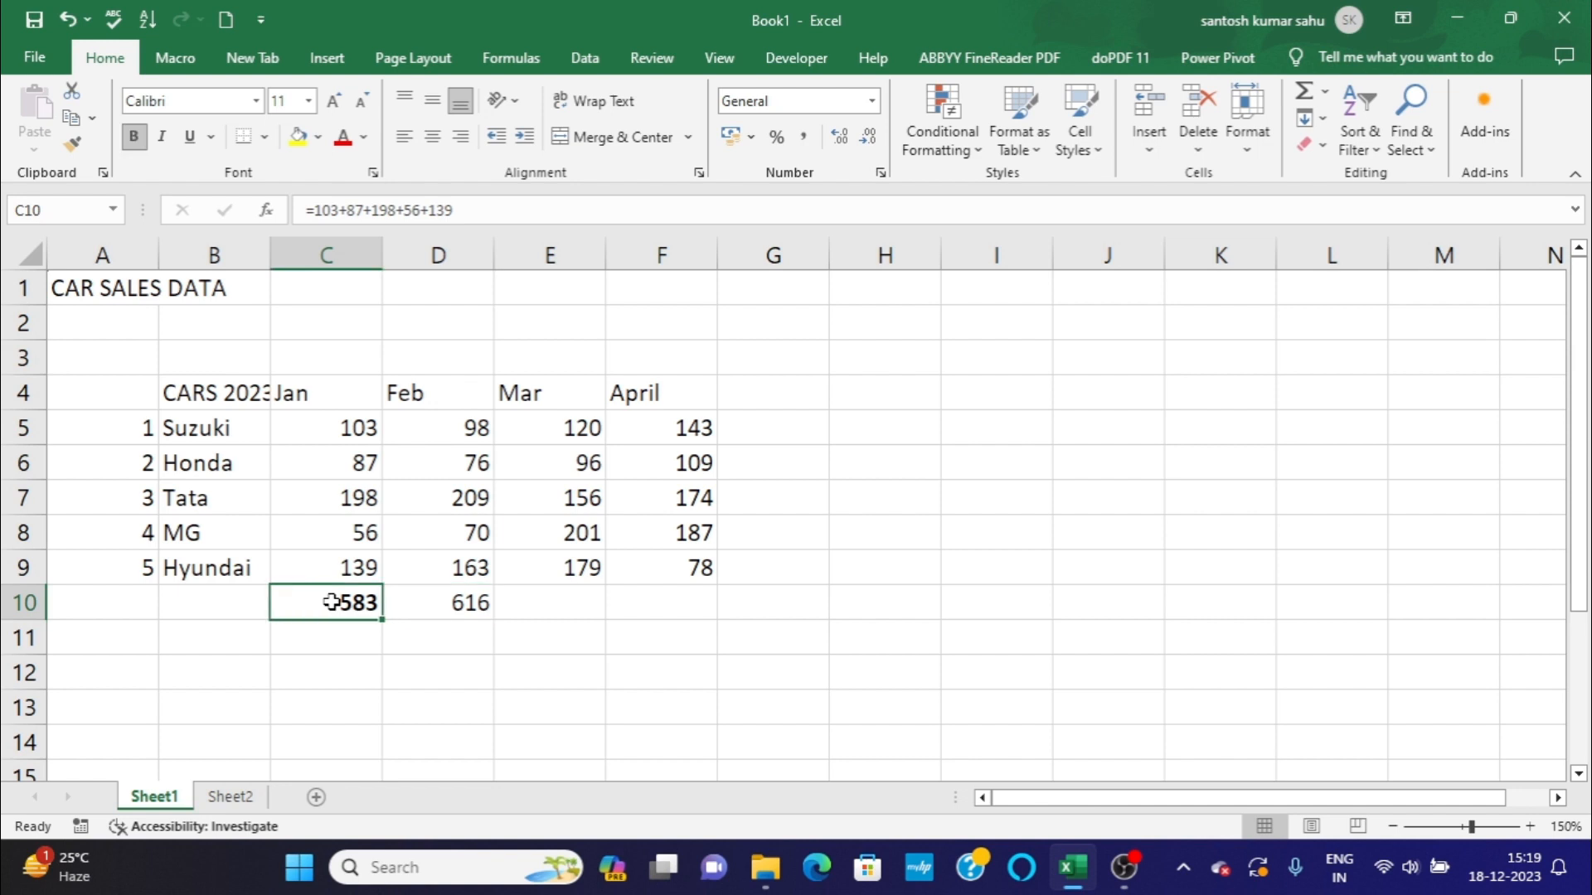
double_click(332, 602)
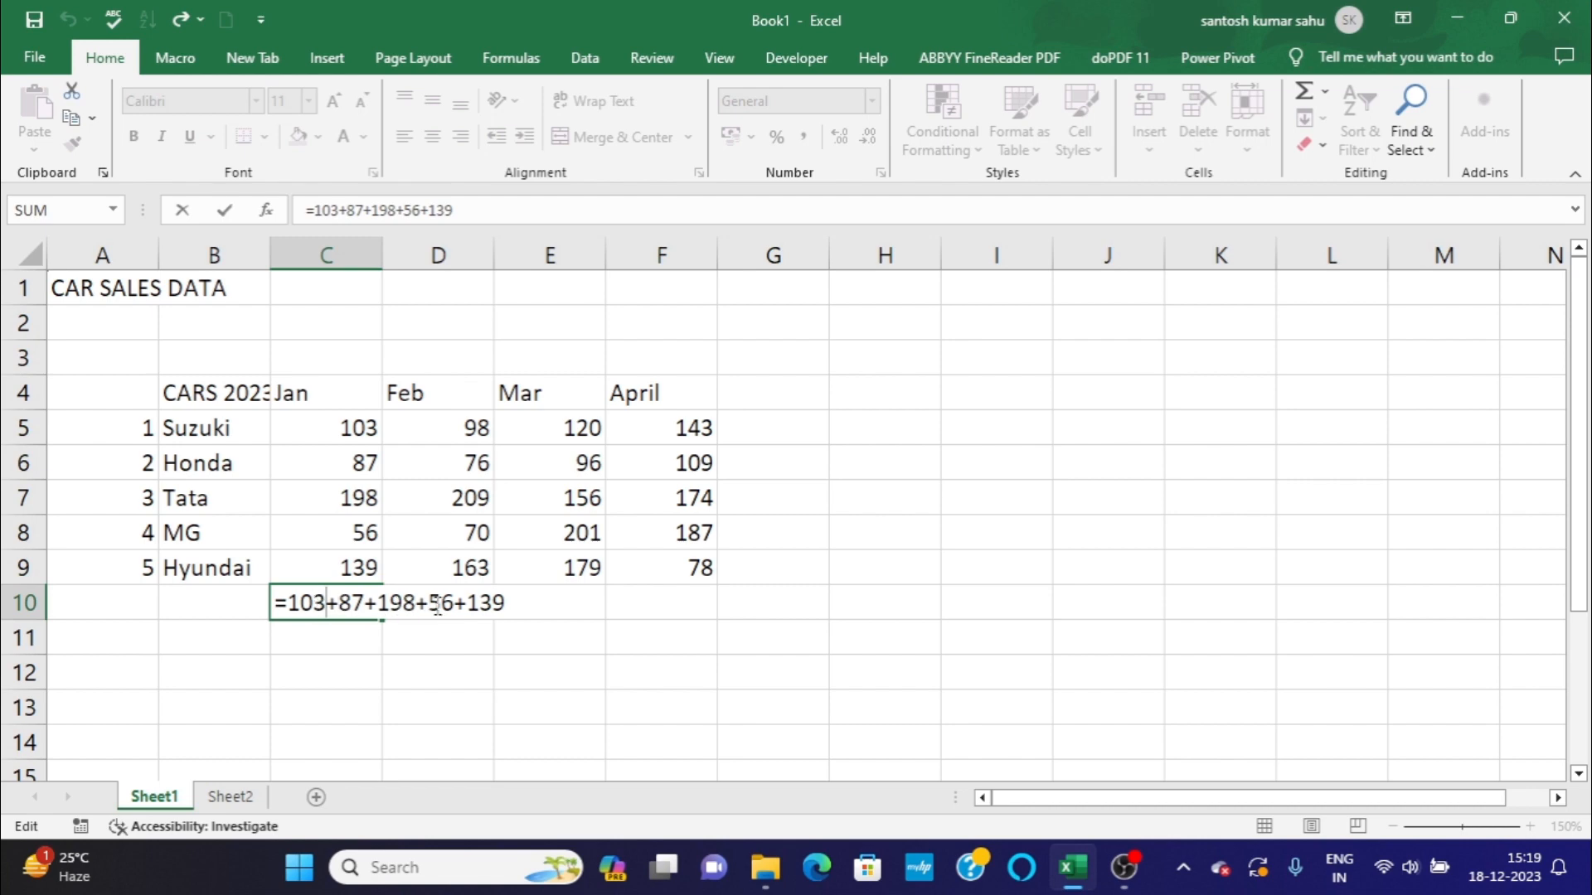
key(Return)
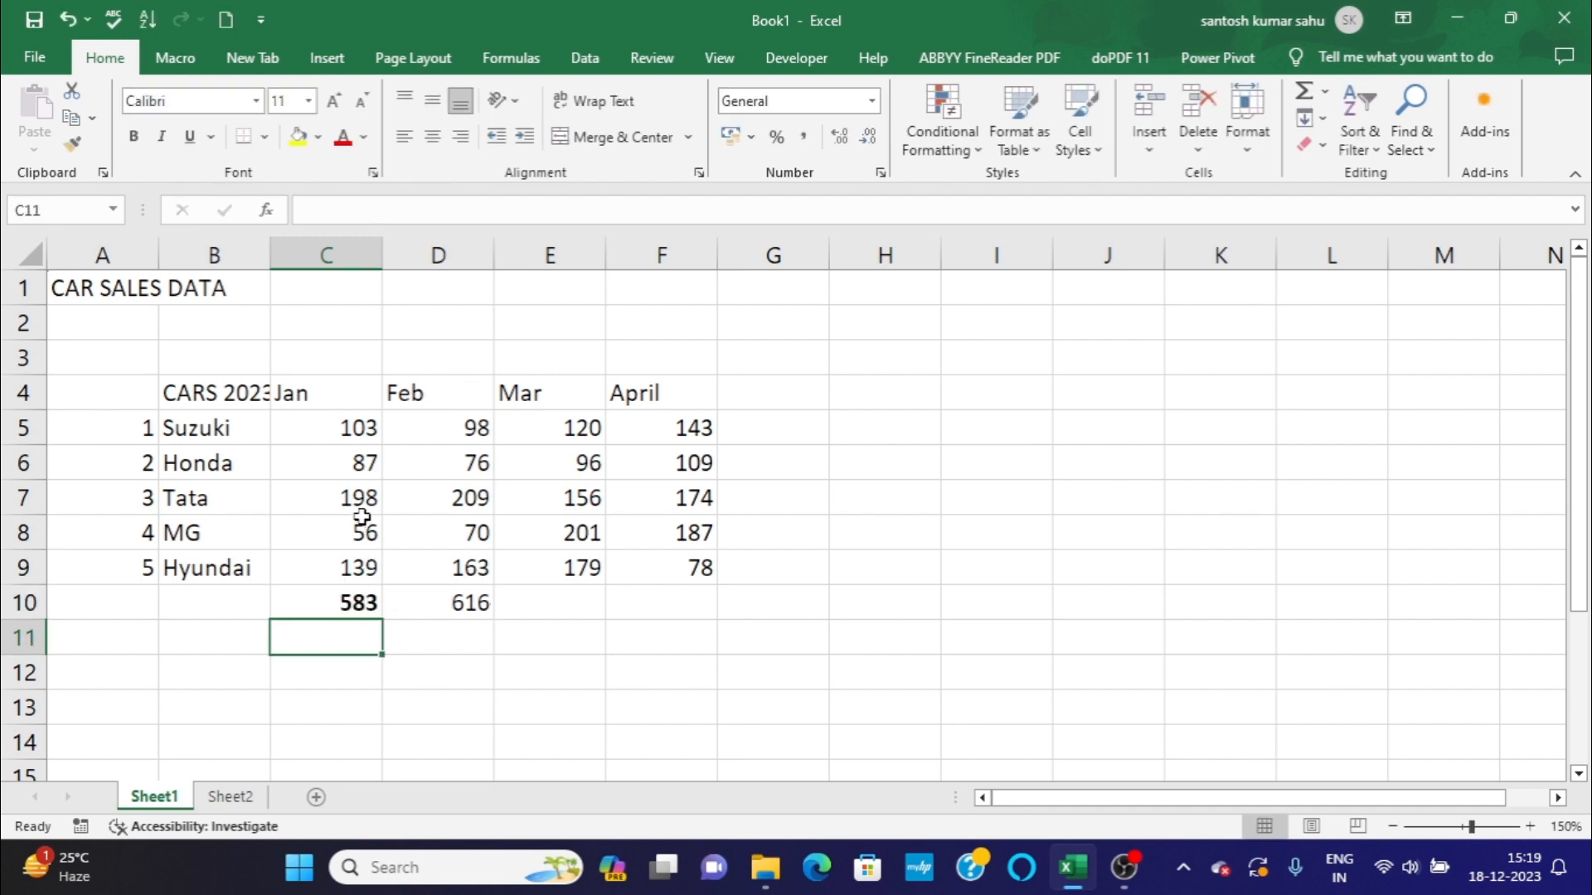
Change Honda's January sales in cell C6 to 78 and compare the total formulas in cells C10 and D10.
click(362, 471)
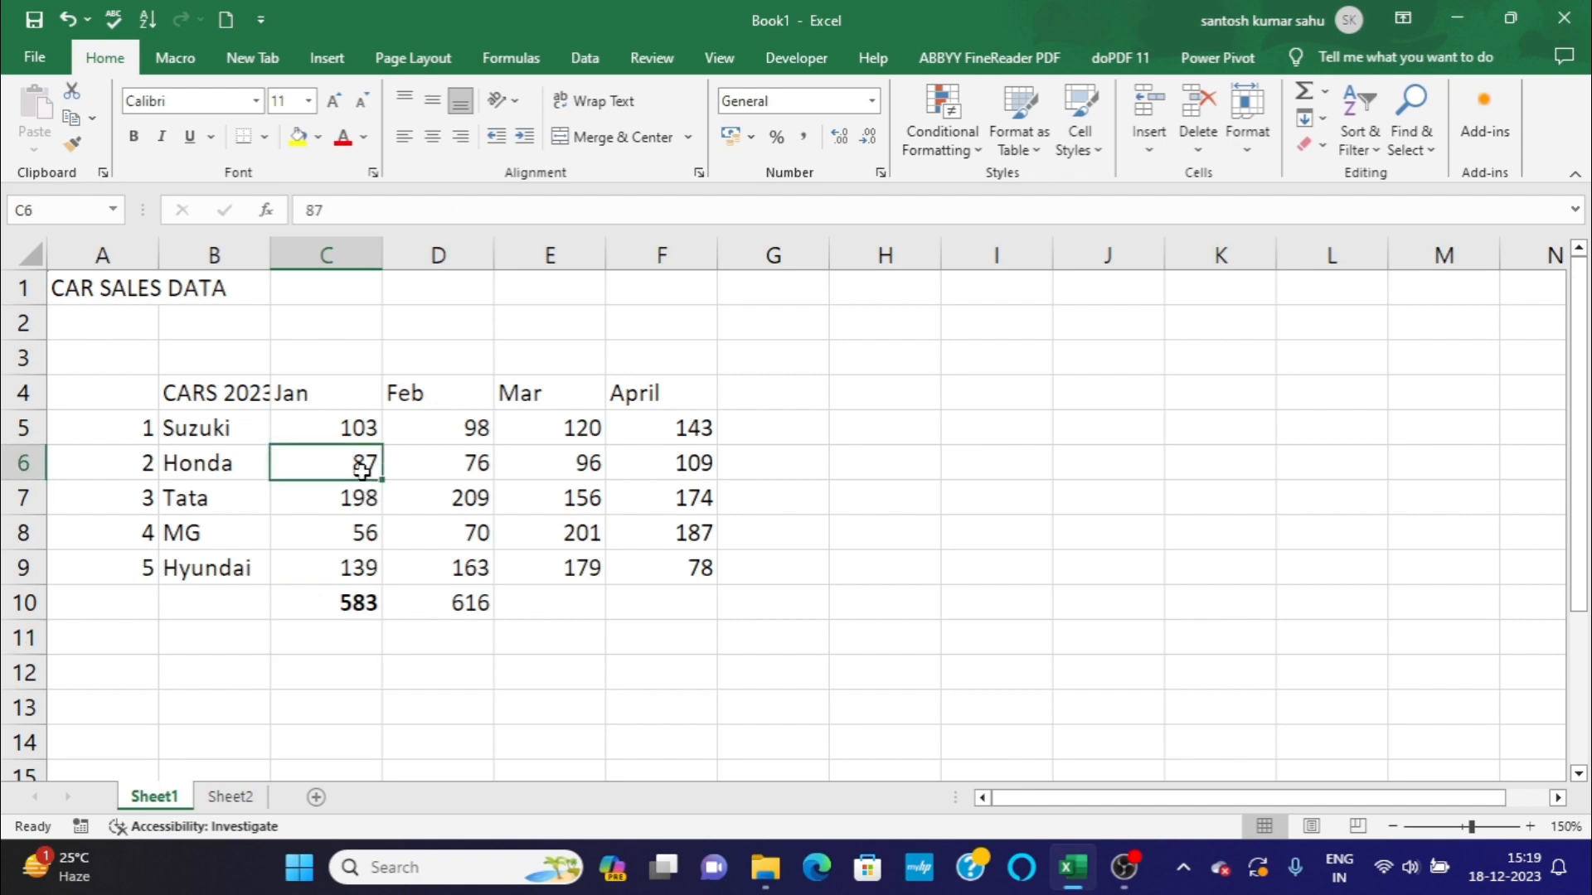
key(BackSpace)
text(78)
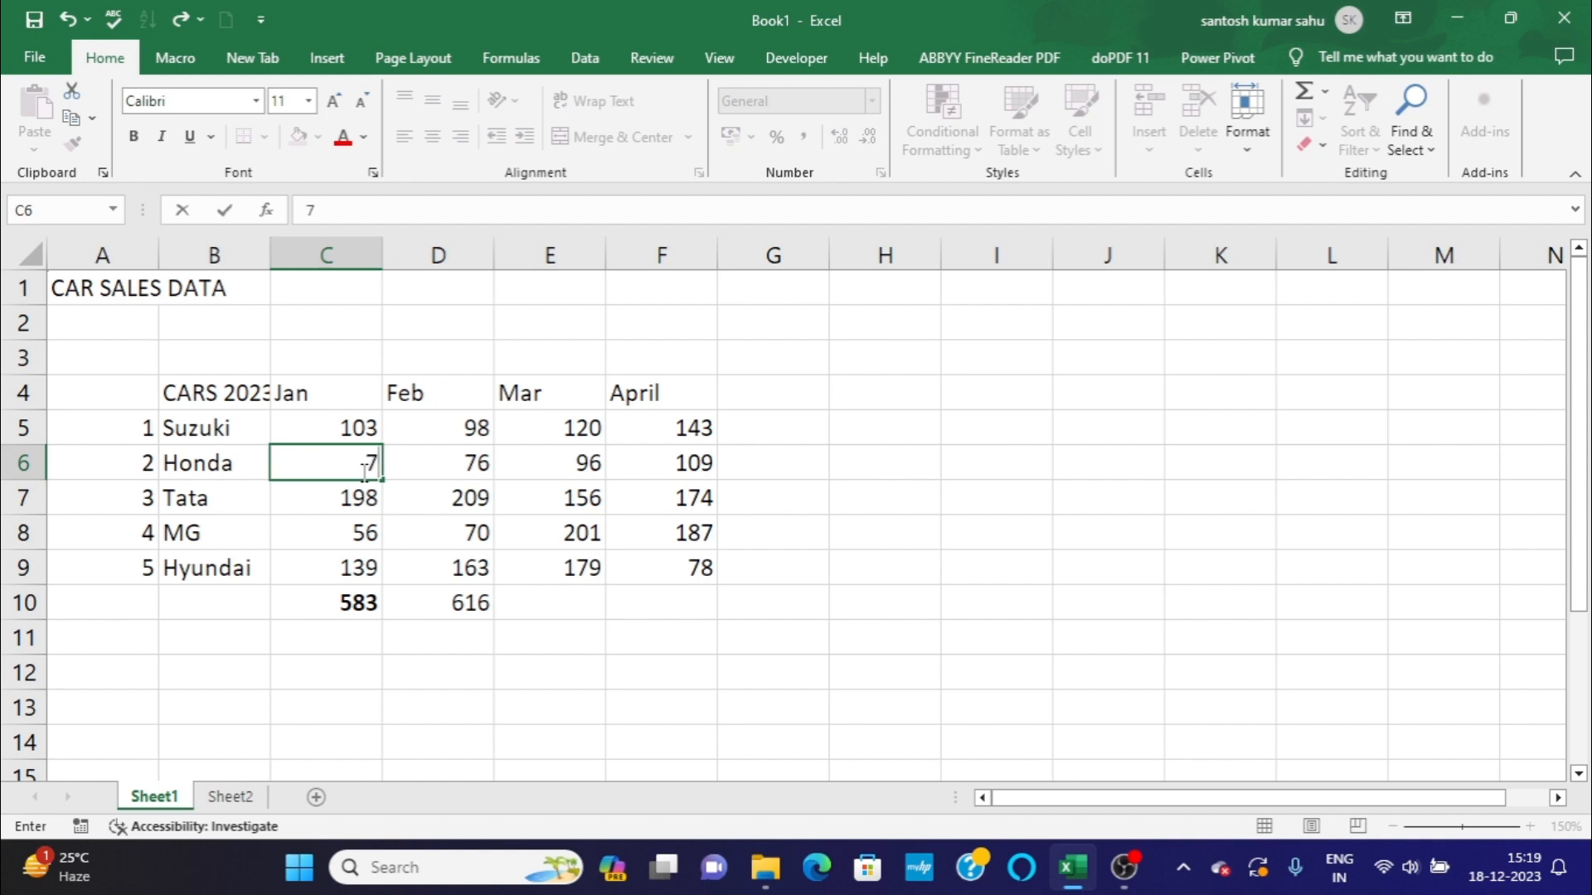
key(Return)
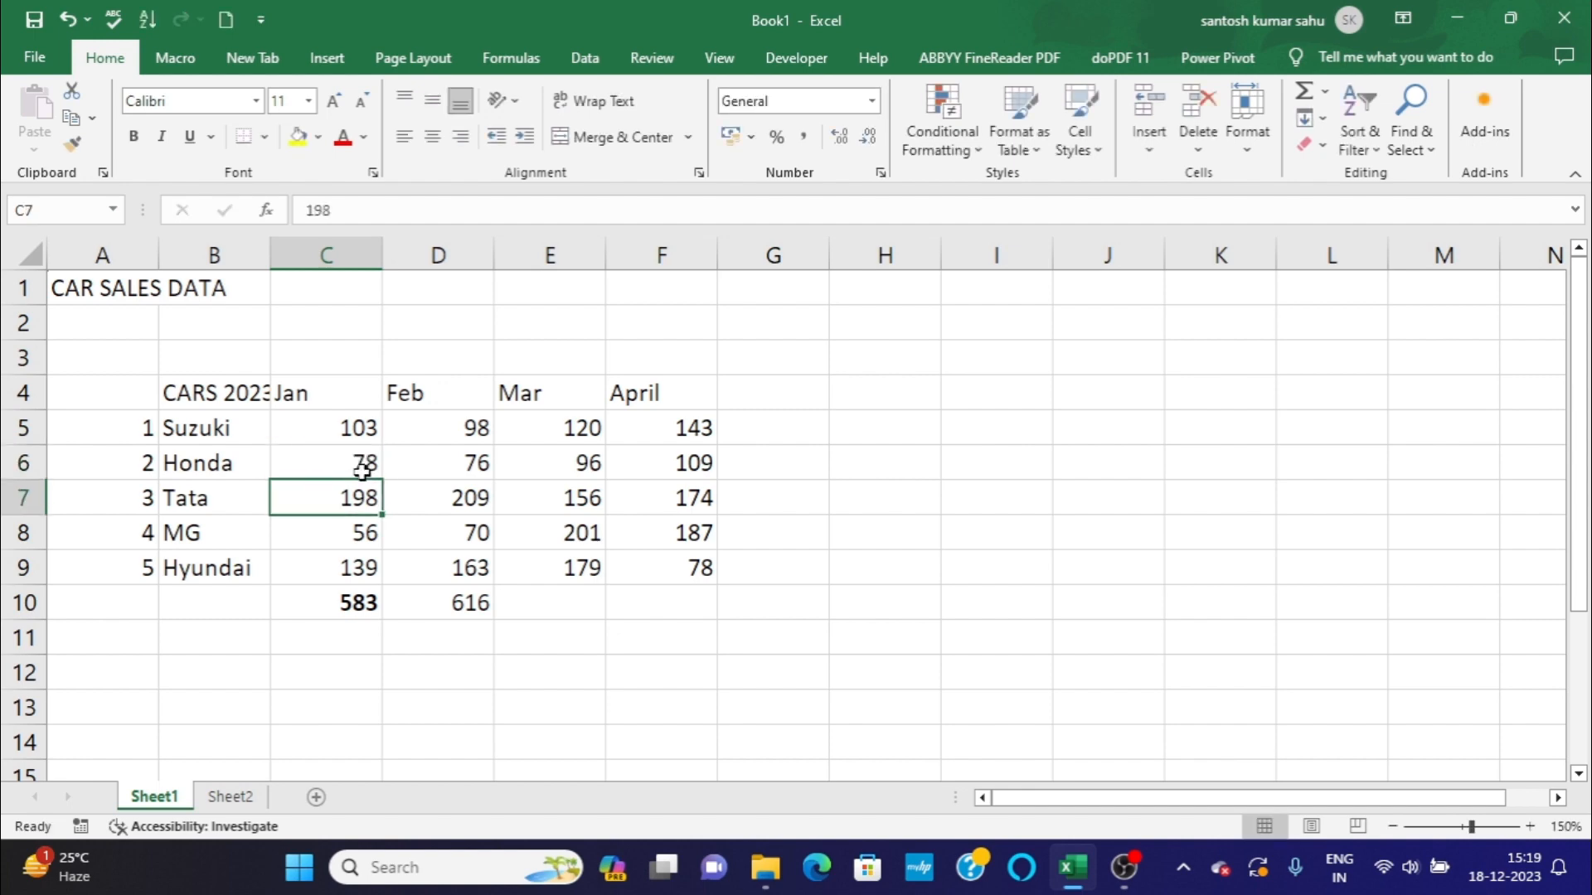
click(309, 604)
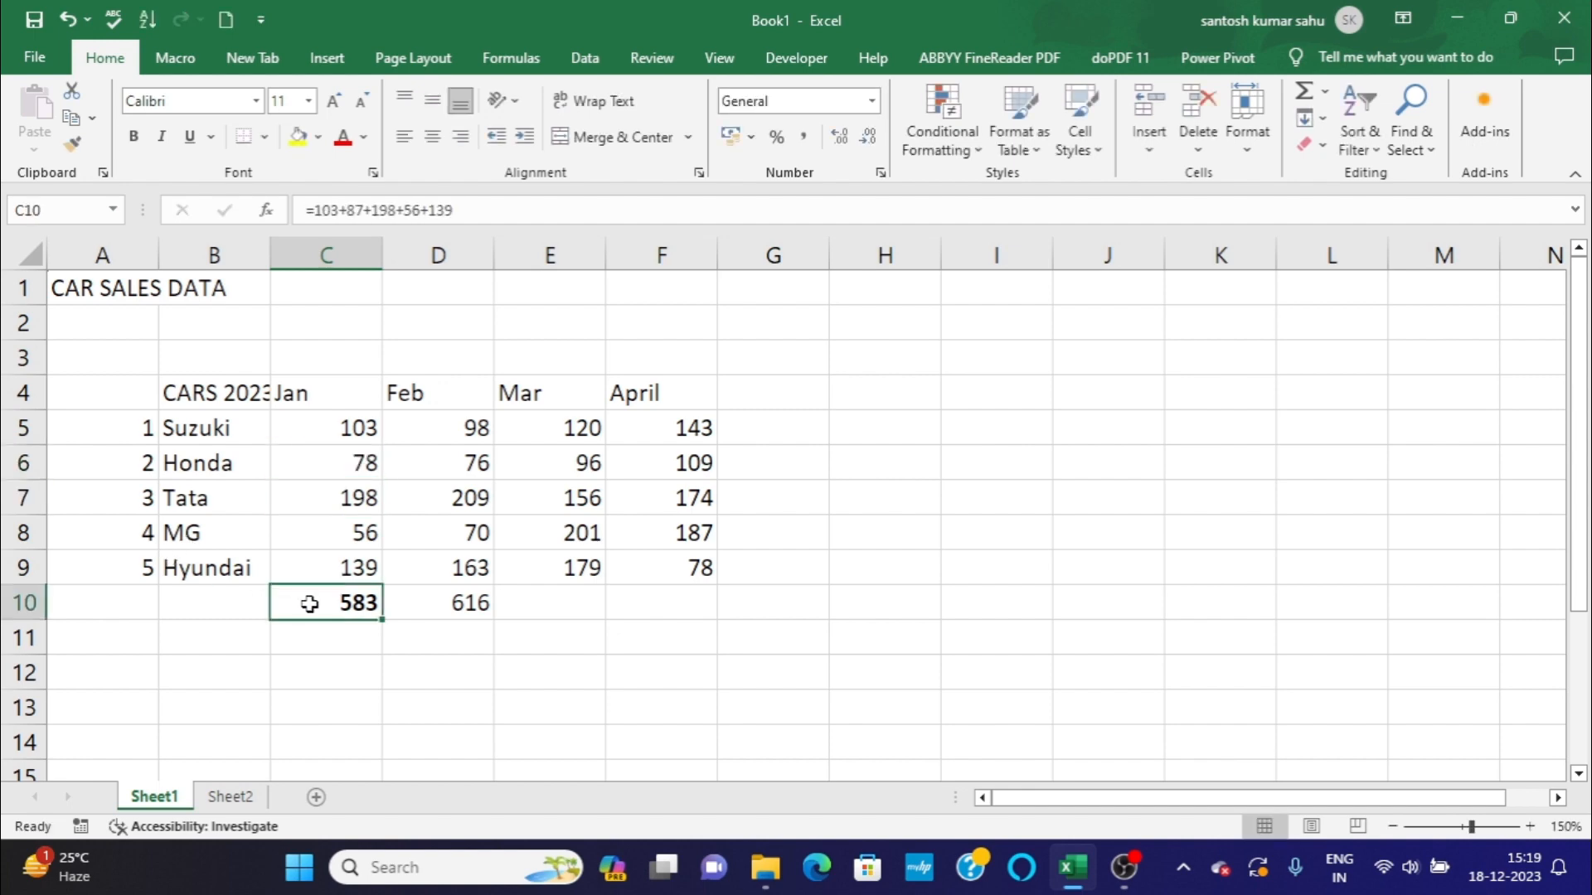
click(445, 603)
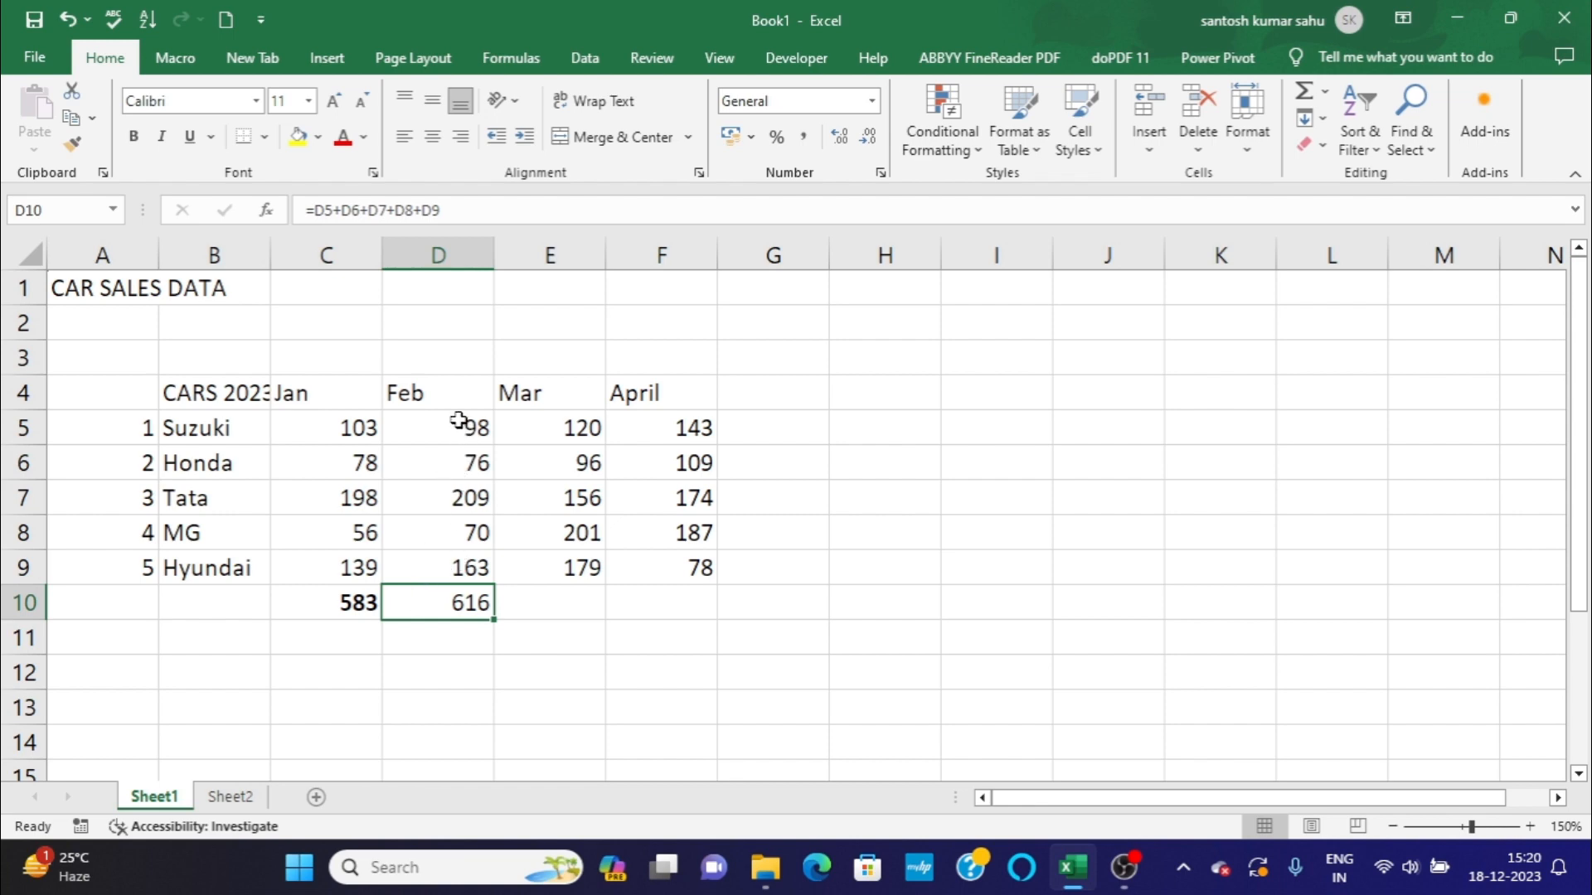
Restore Honda's January sales in cell C6 to 87.
double_click(358, 465)
key(BackSpace)
key(BackSpace)
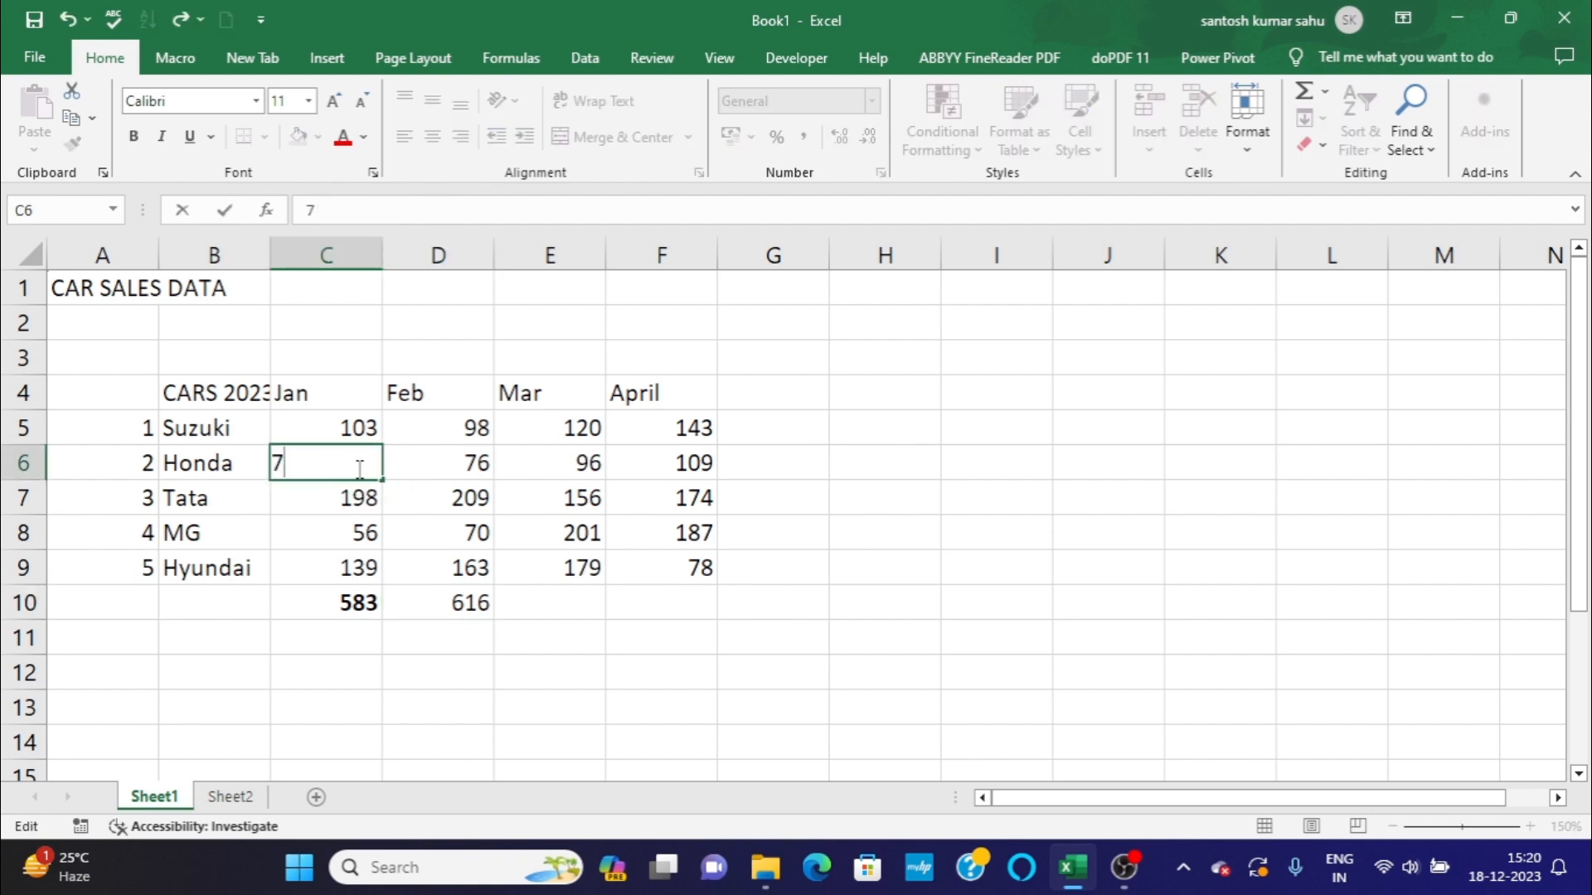
text(87)
Review the January and February total formulas in cells C10 and D10 and the total cells for March and April.
double_click(325, 600)
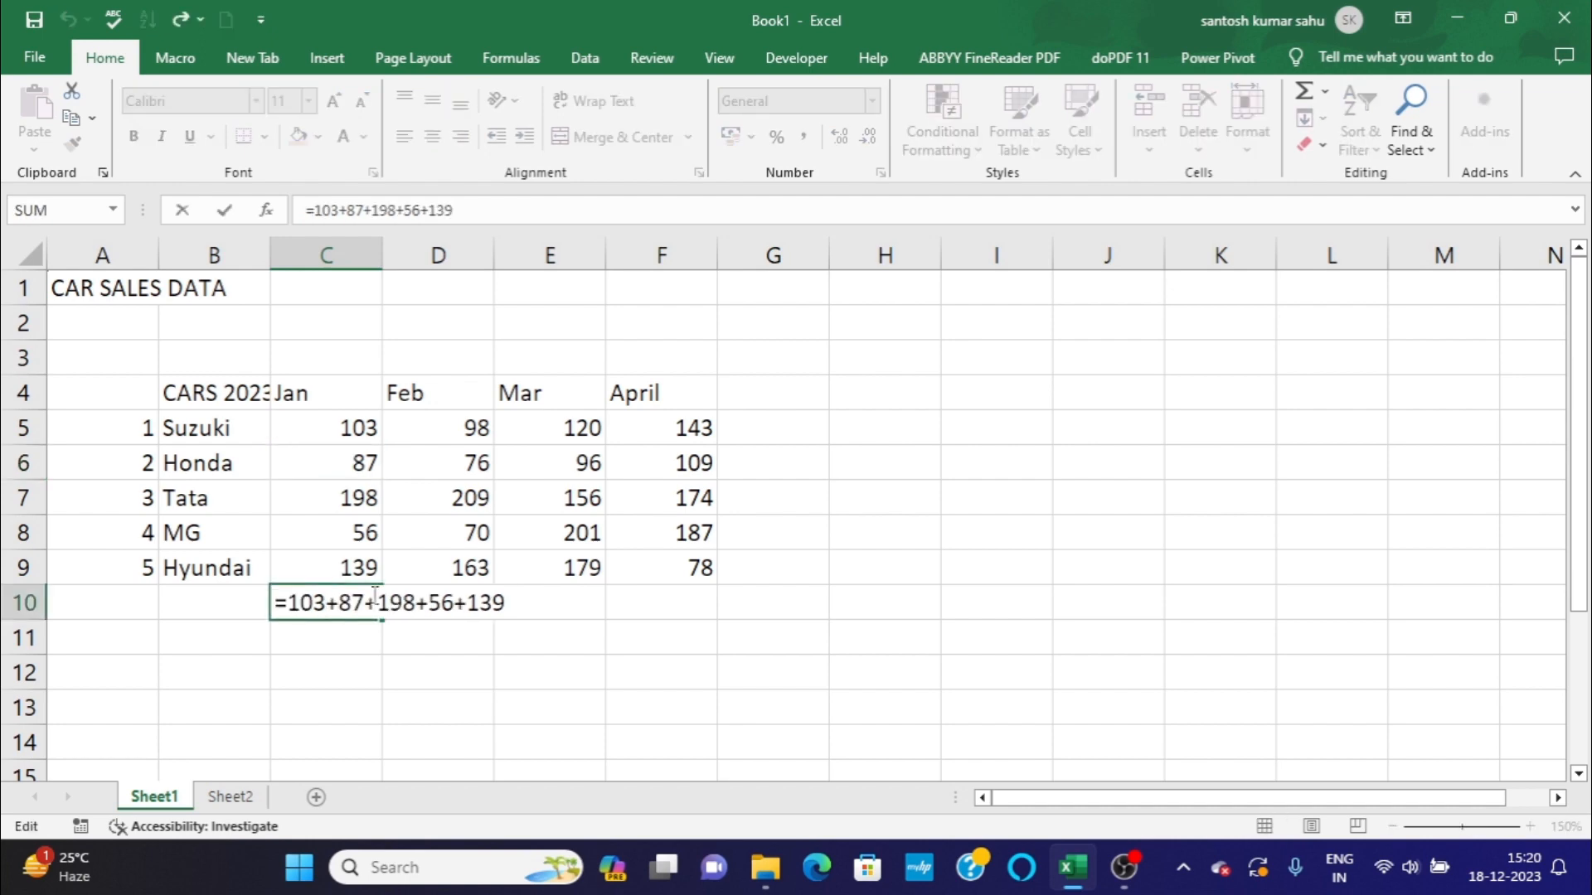
click(524, 603)
key(Return)
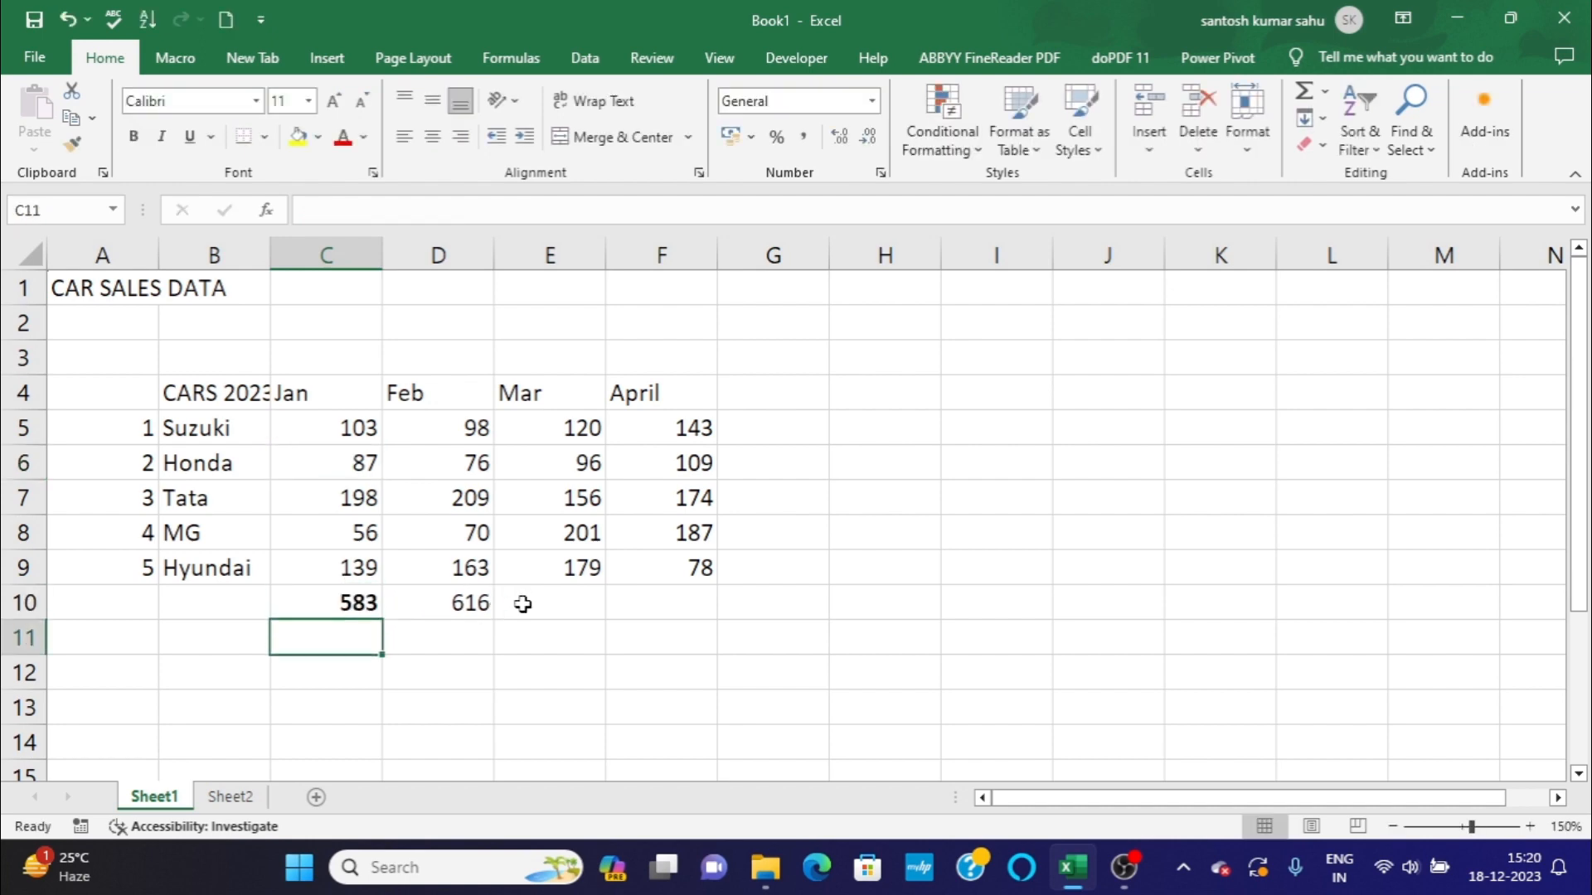
click(315, 606)
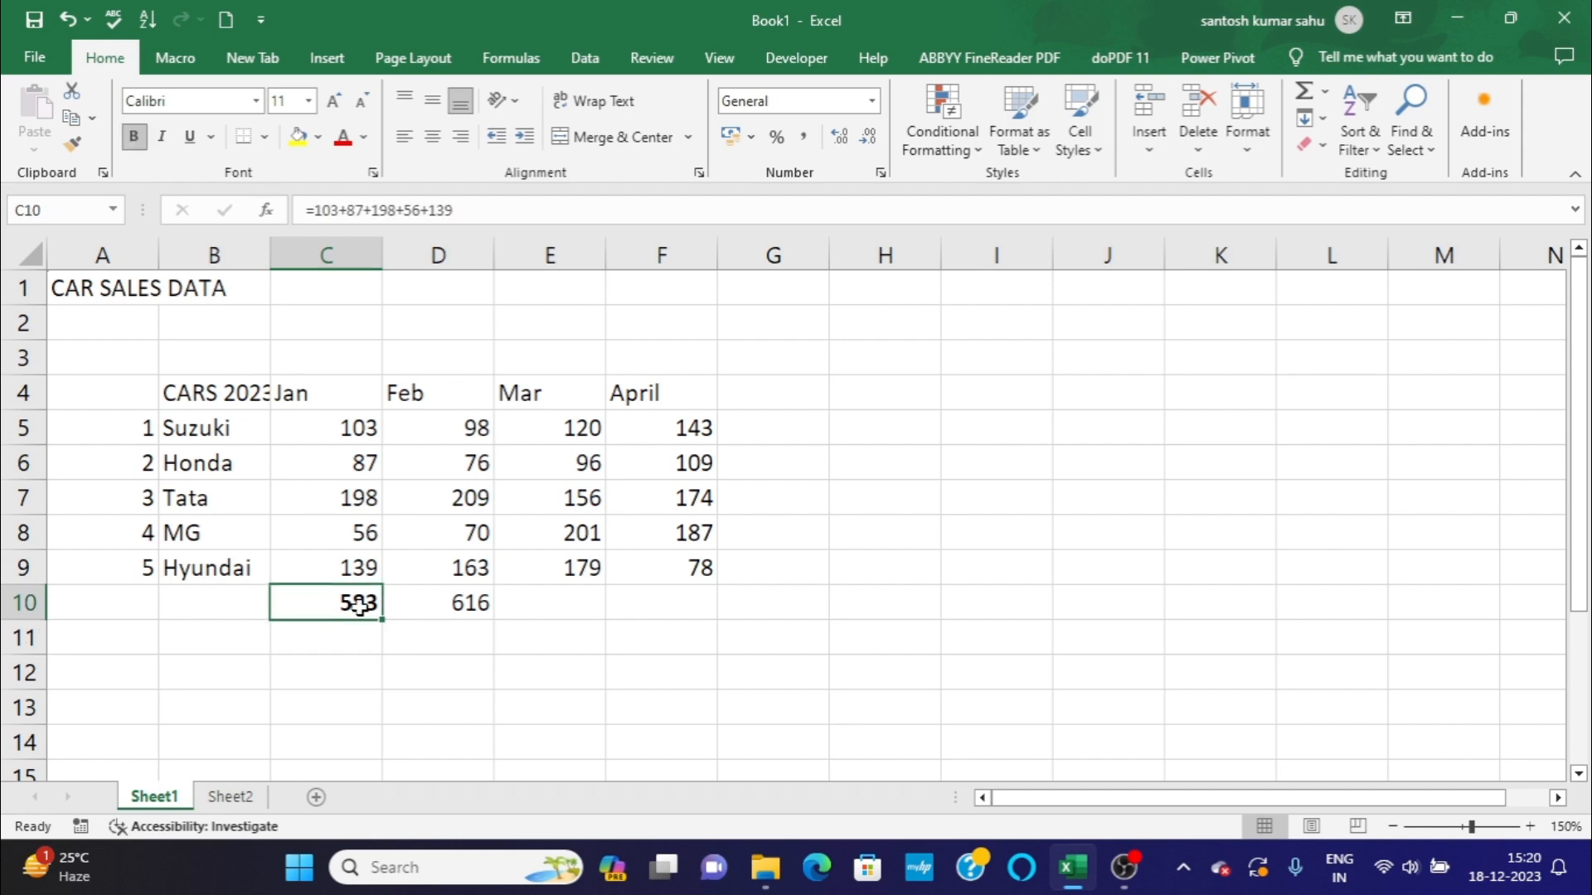
click(410, 598)
click(328, 611)
click(345, 640)
click(460, 632)
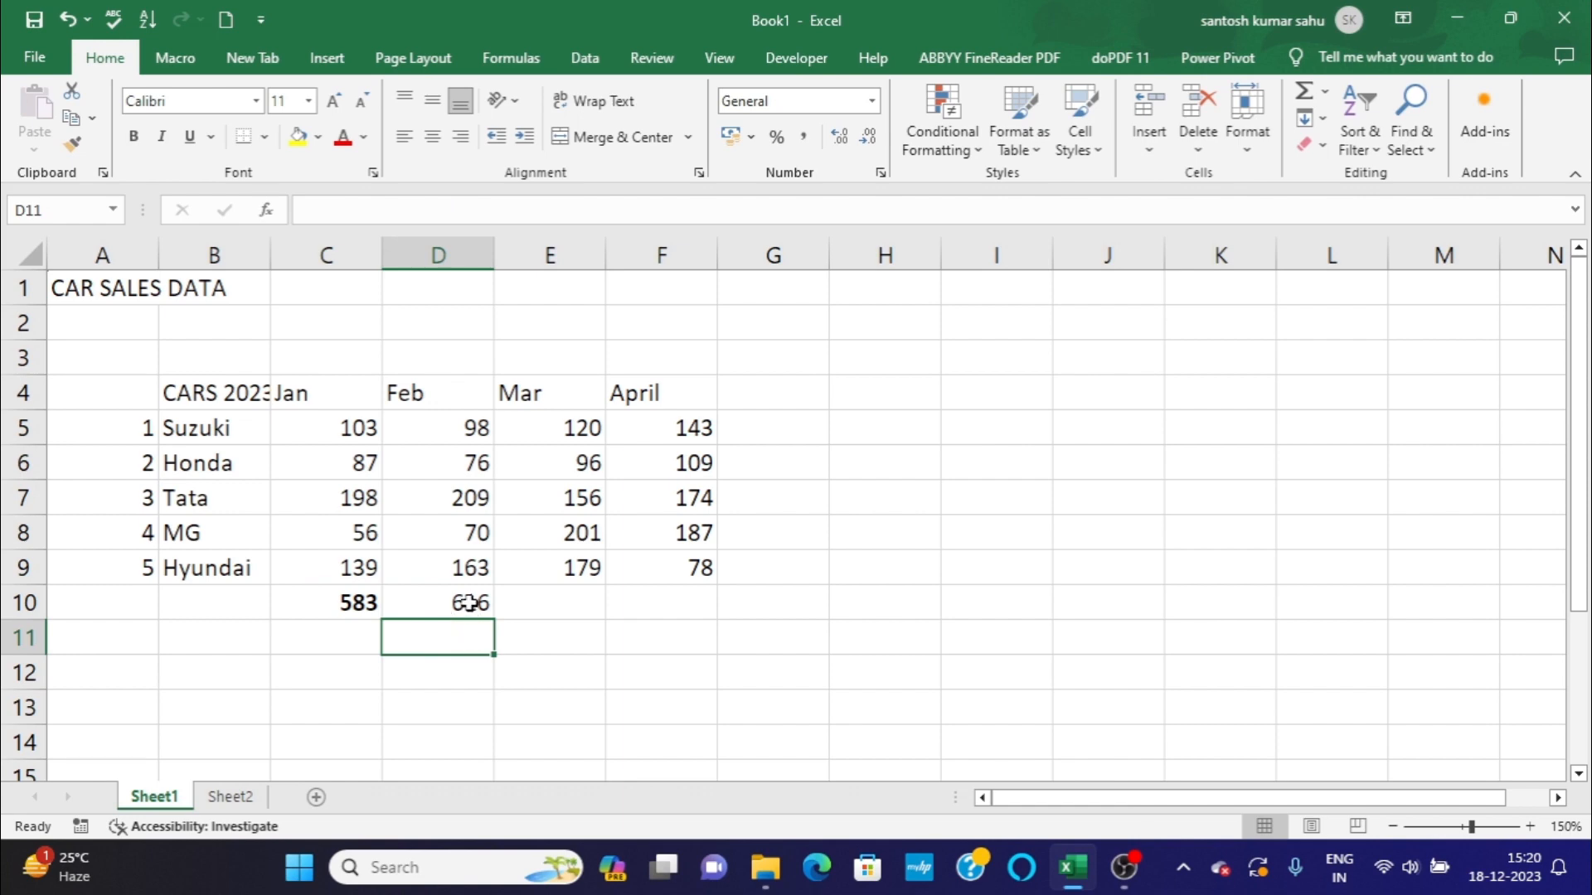
click(469, 603)
click(552, 608)
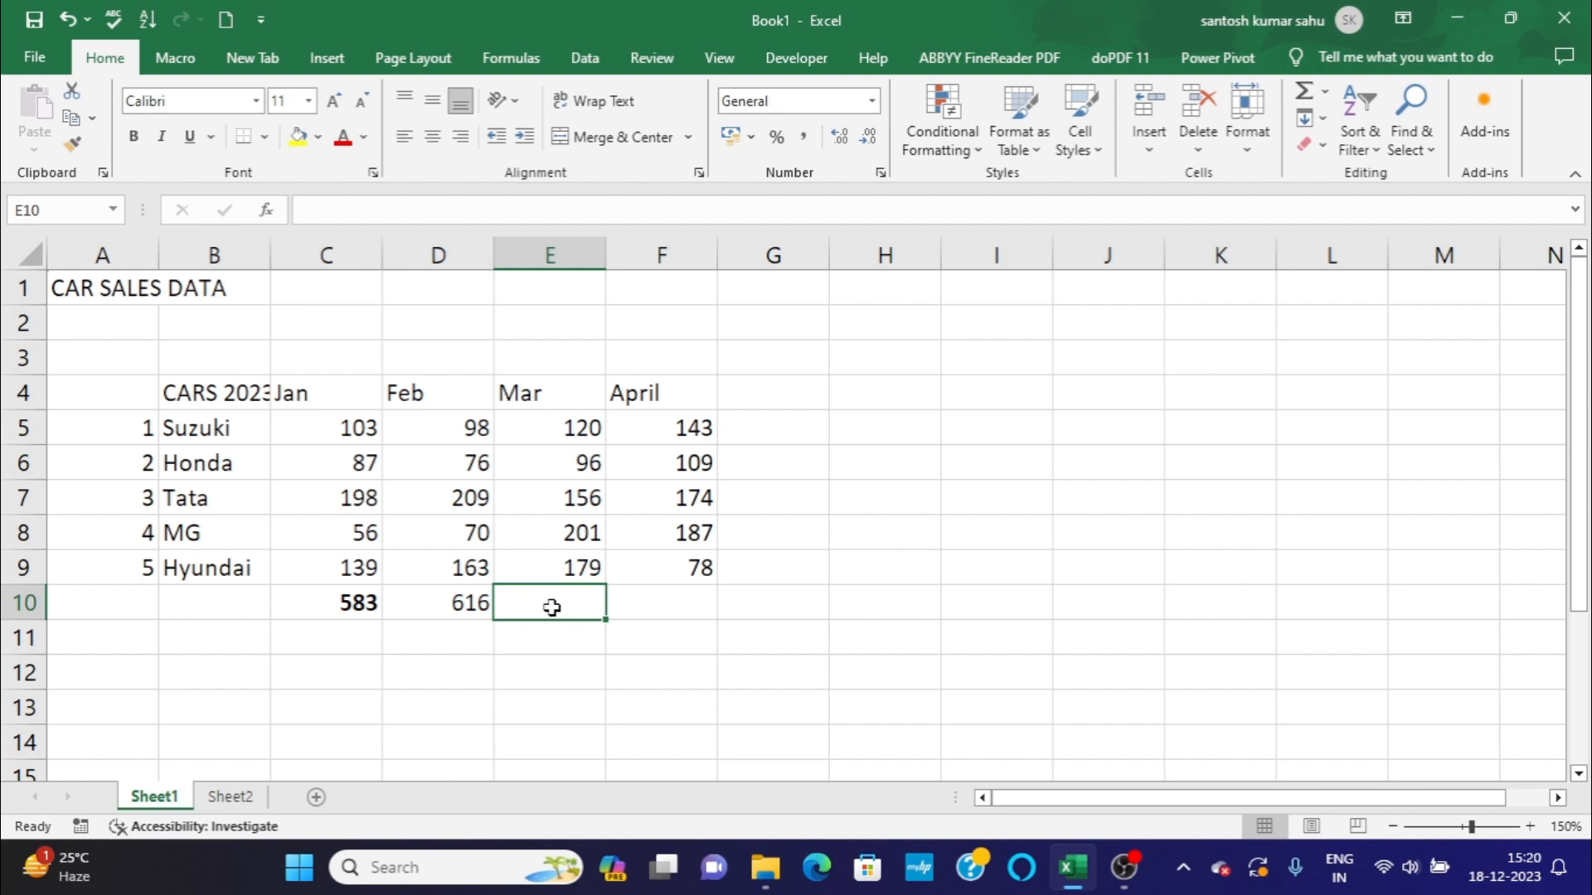
click(704, 593)
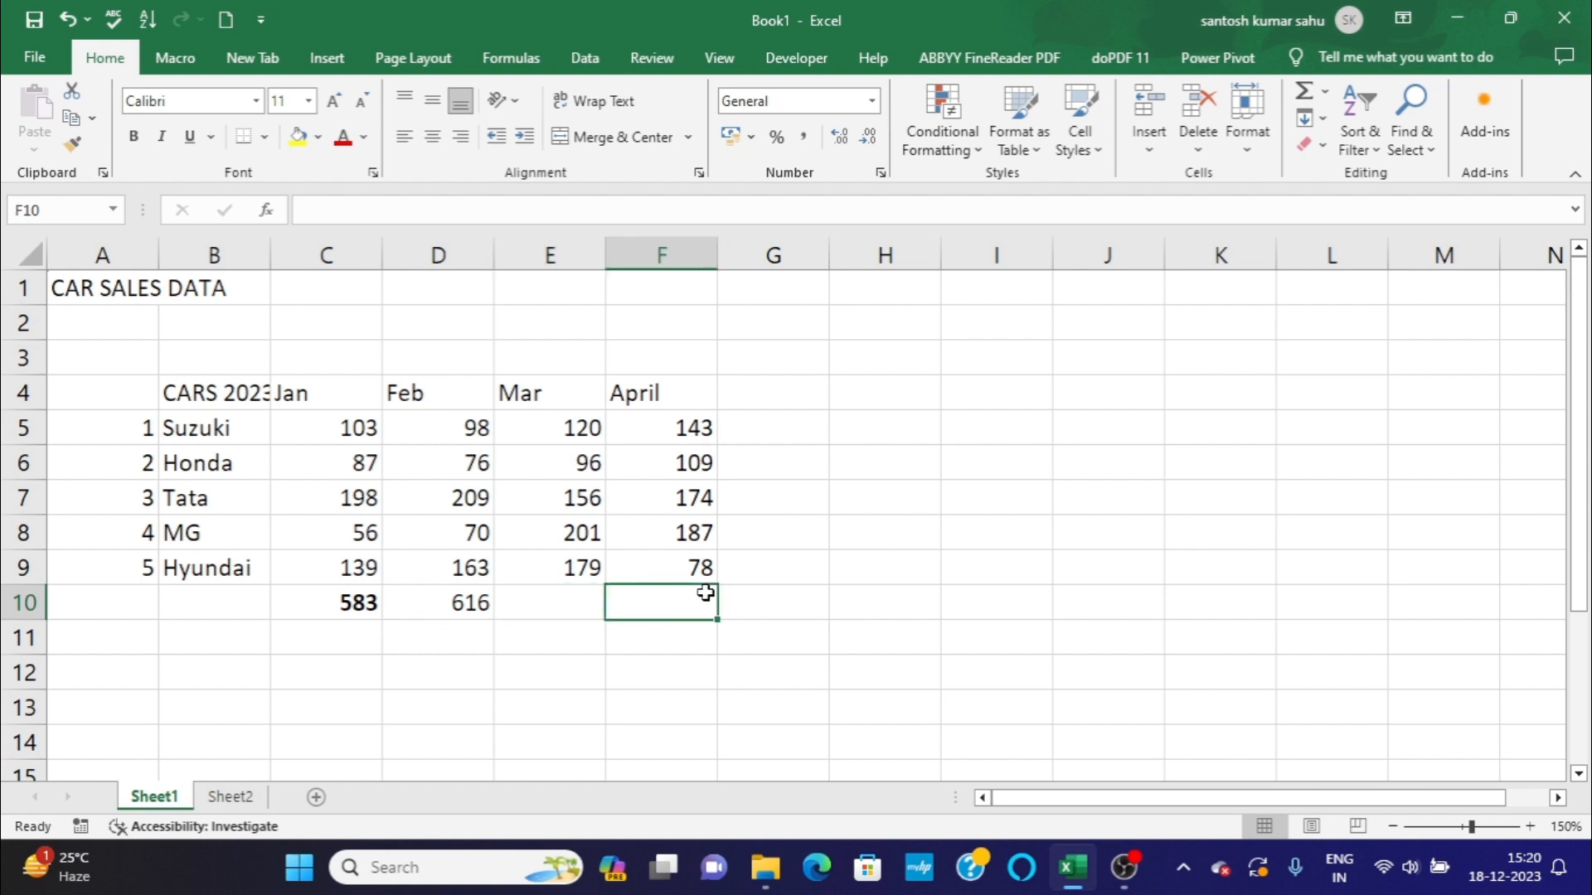
click(479, 603)
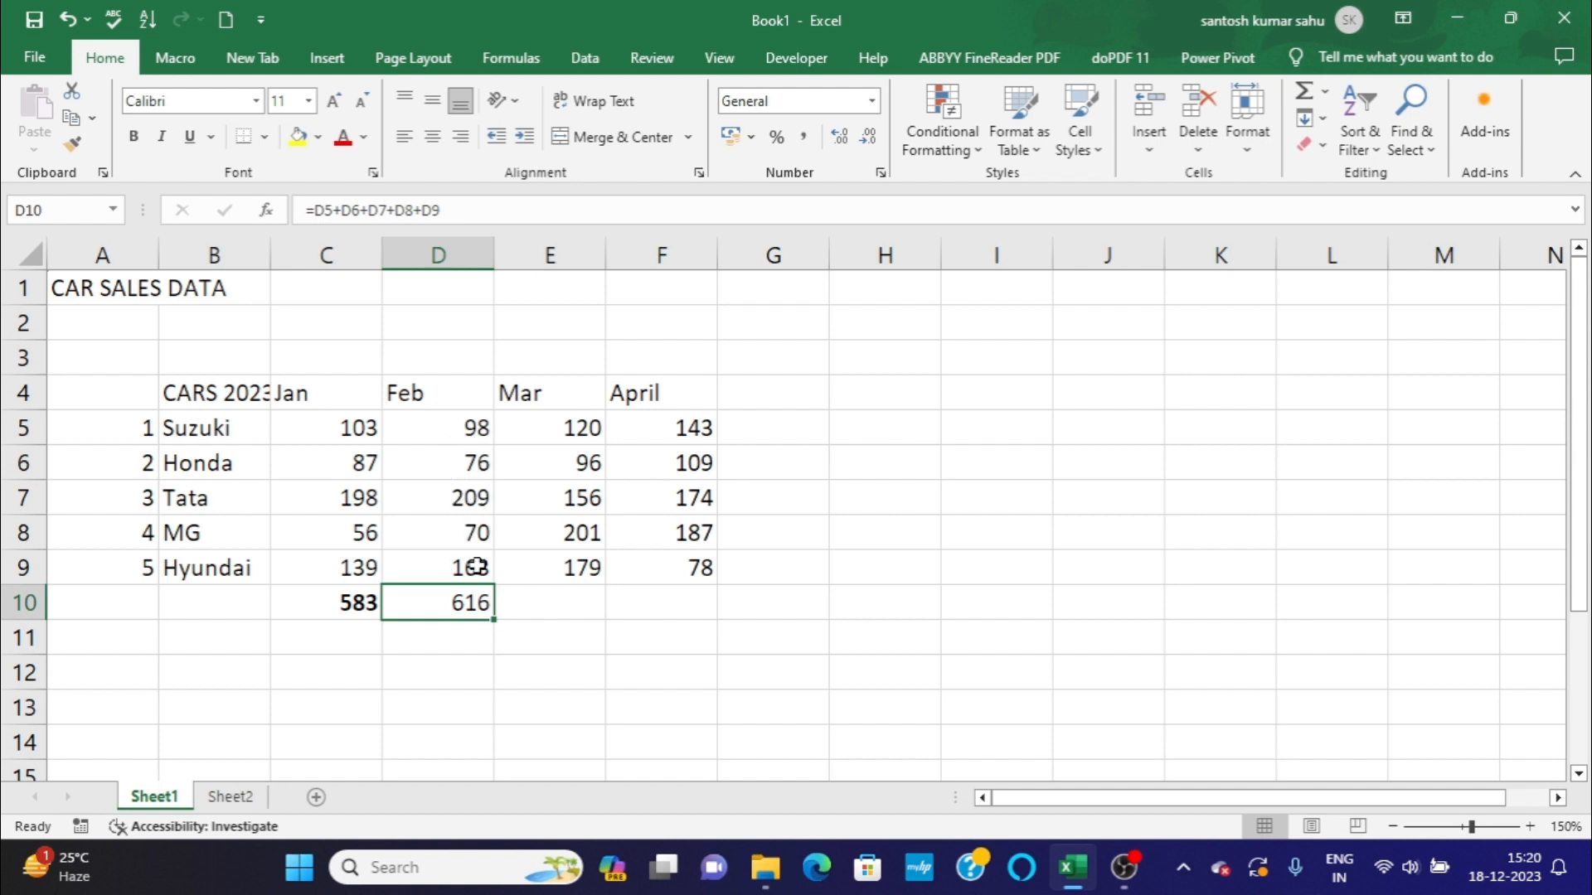
Insert the Math & Trig function SUM in cell E10 to total the March sales in E5:E9.
click(575, 596)
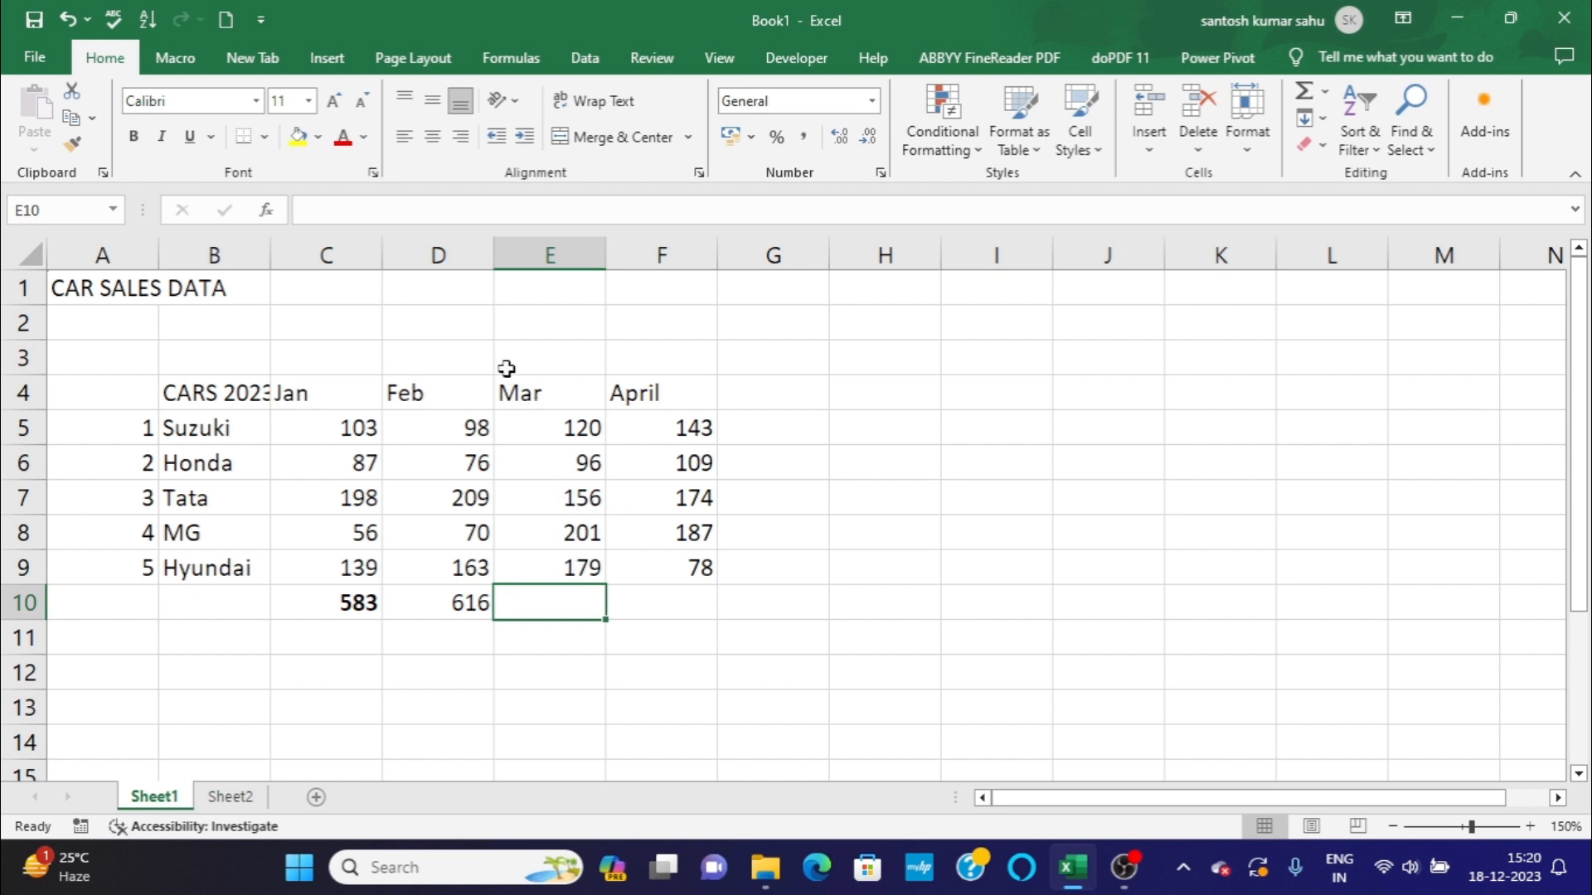
double_click(553, 599)
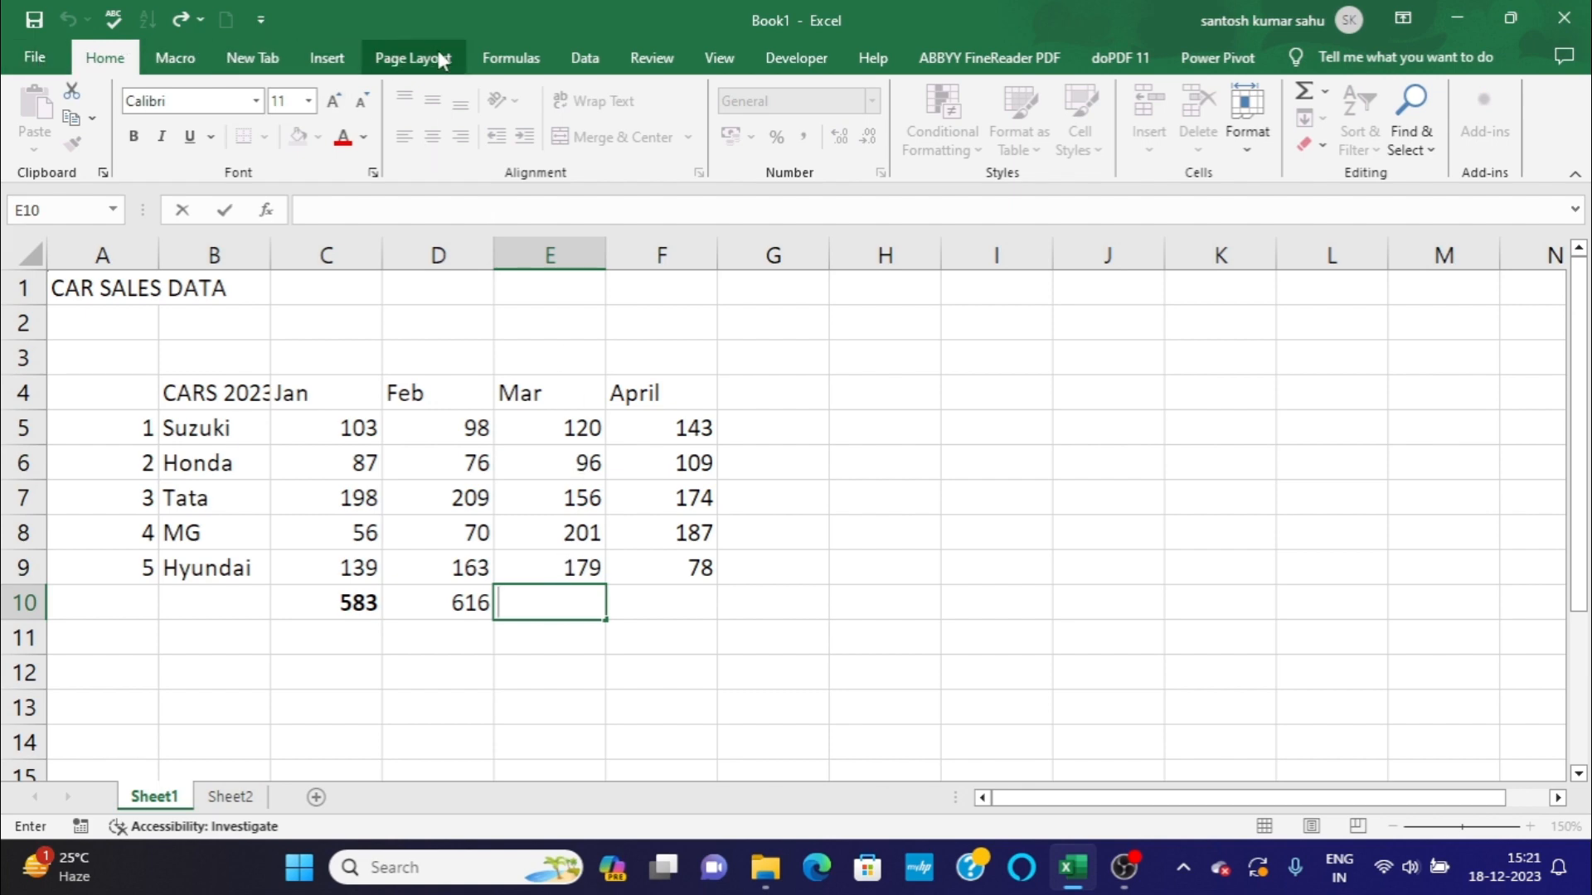
click(511, 58)
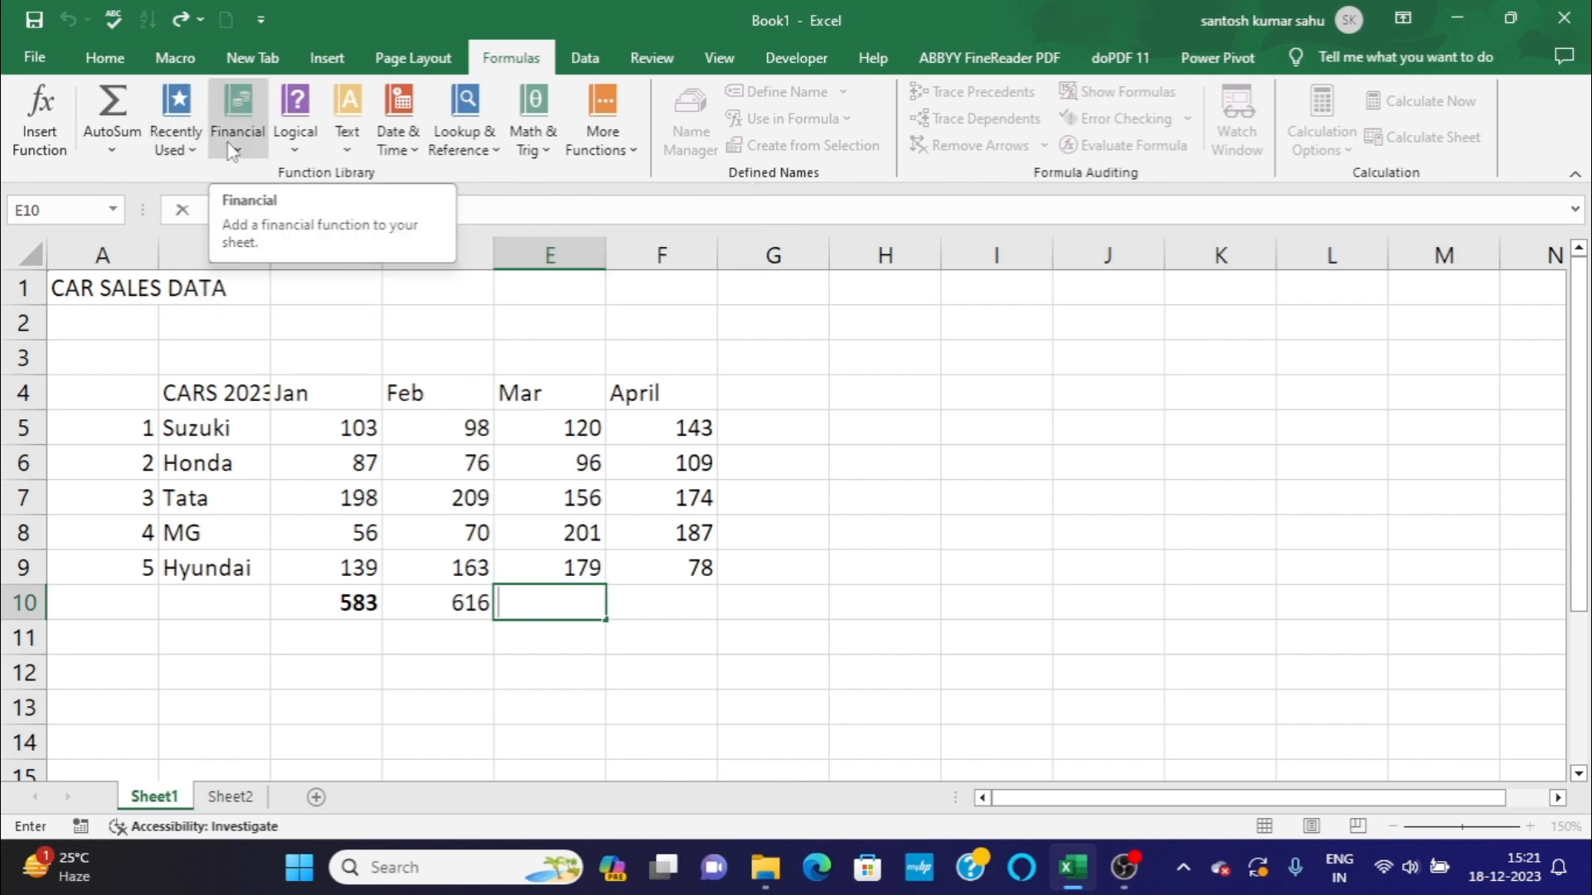
click(545, 122)
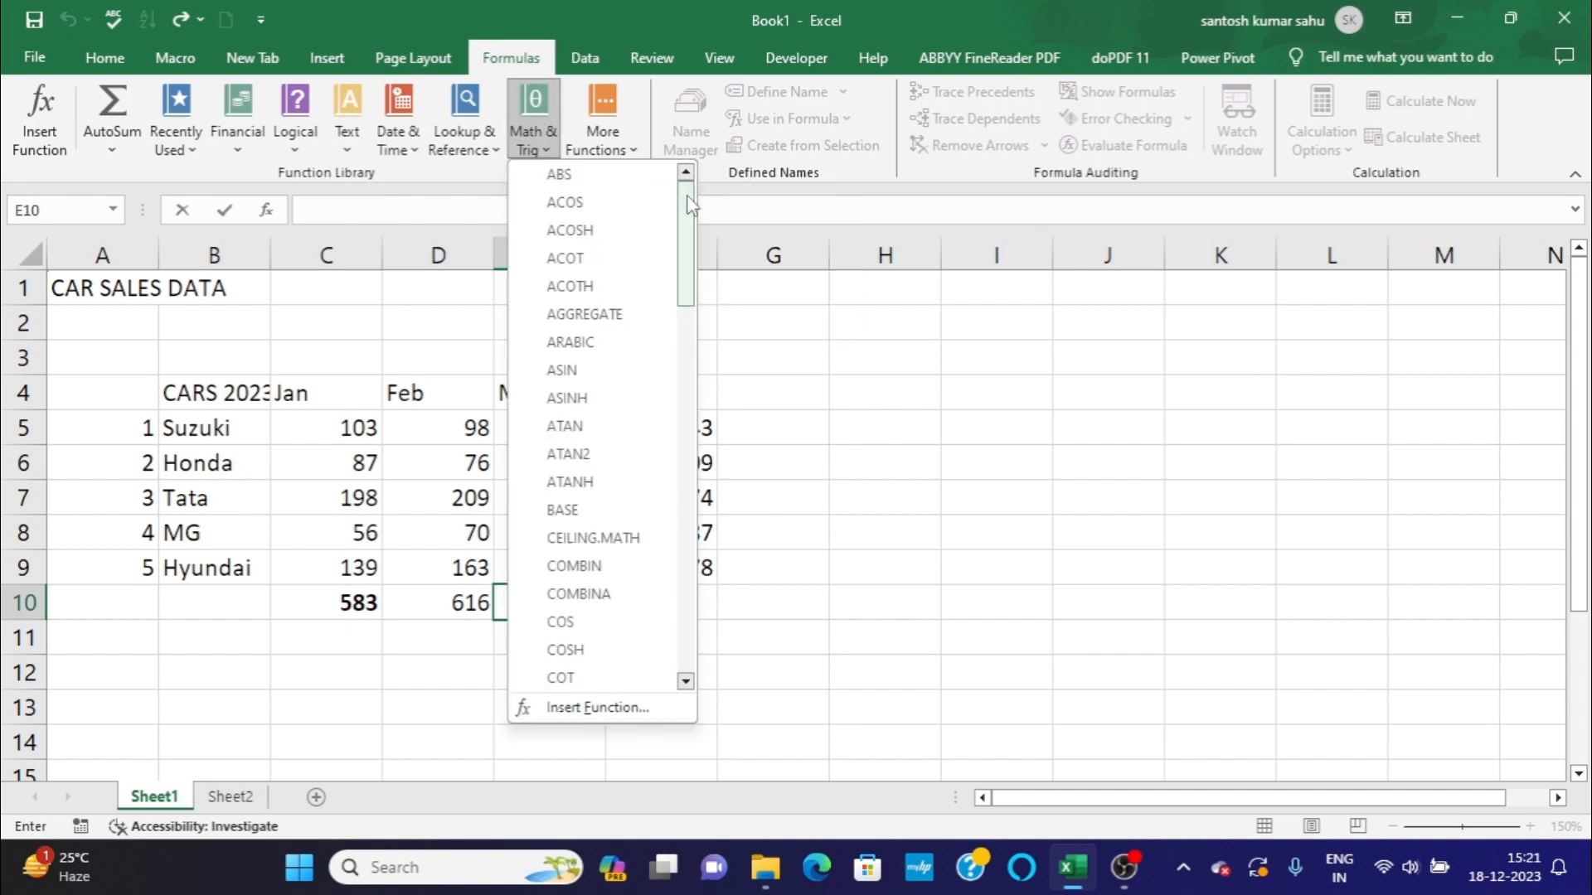
drag(687, 195, 676, 293)
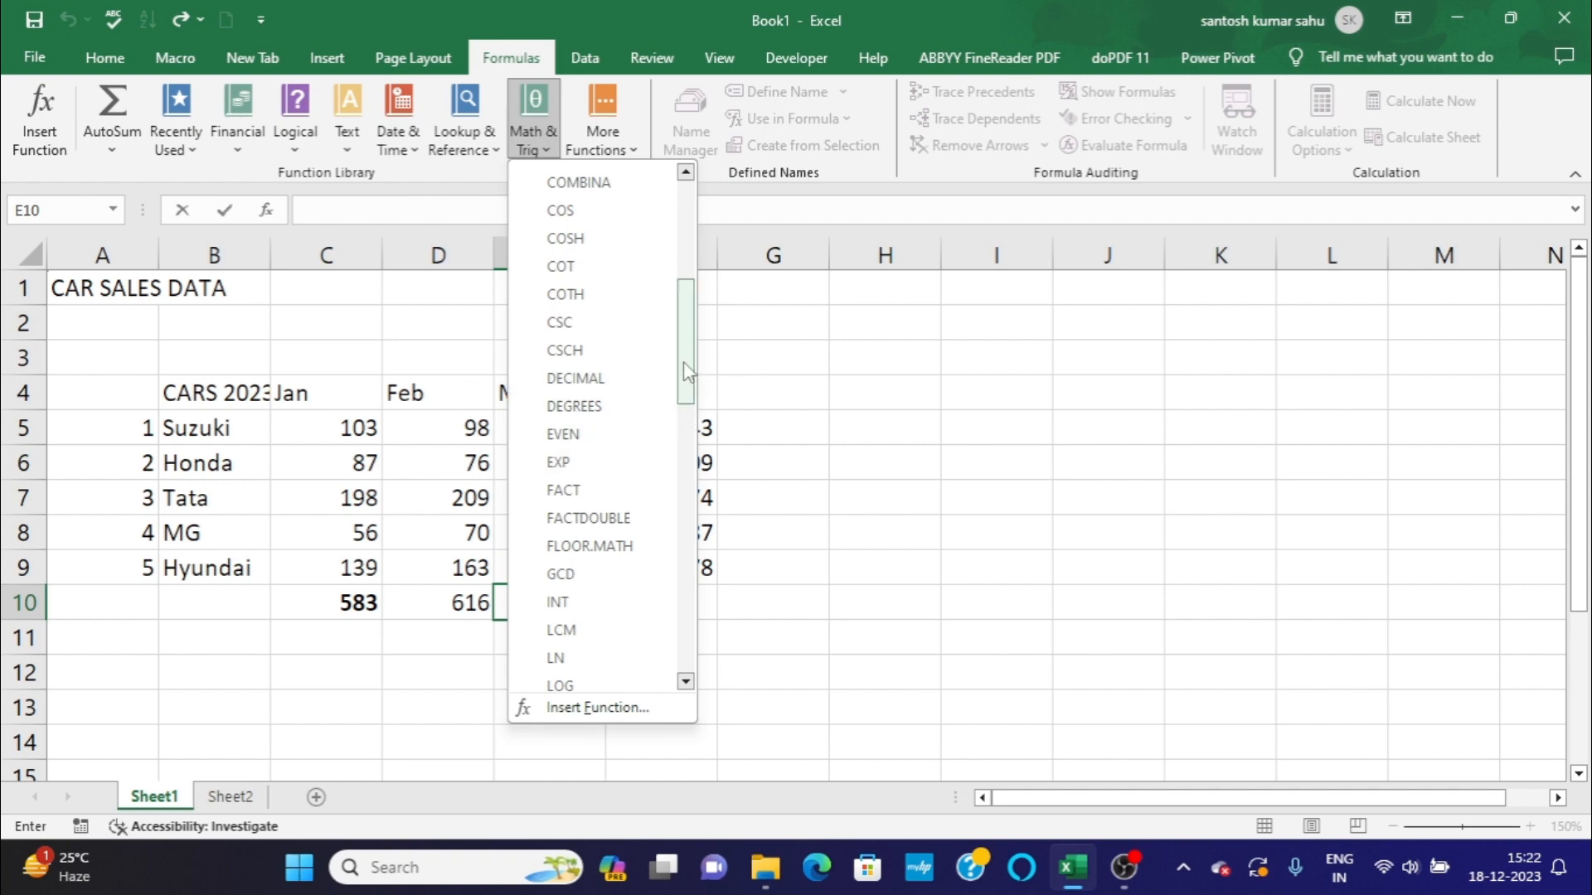
drag(683, 369, 675, 588)
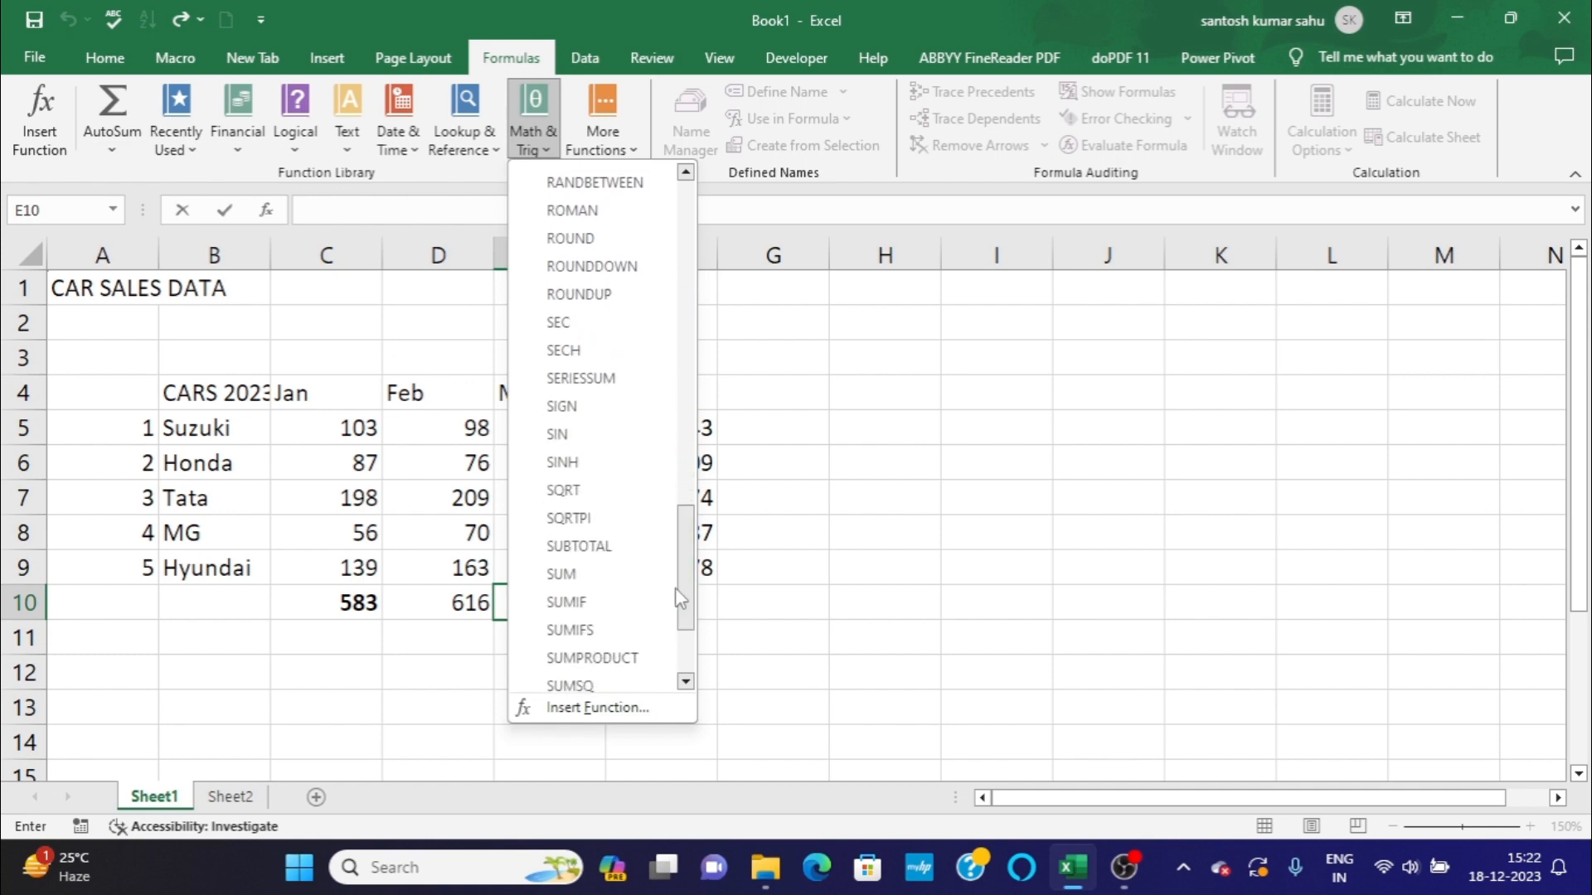
click(561, 576)
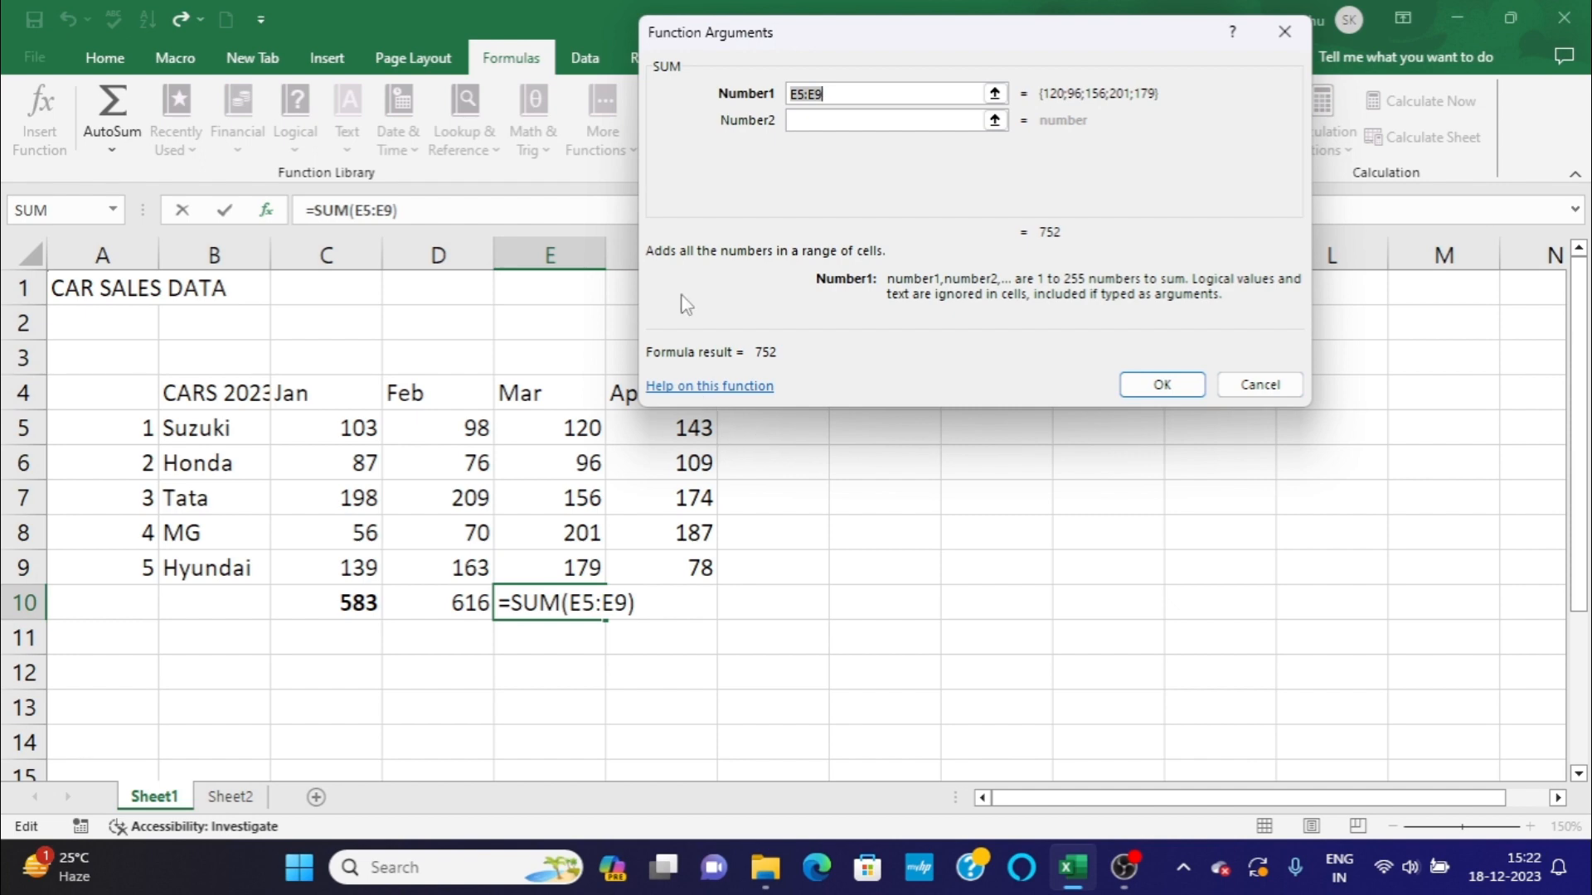
click(844, 95)
click(1141, 387)
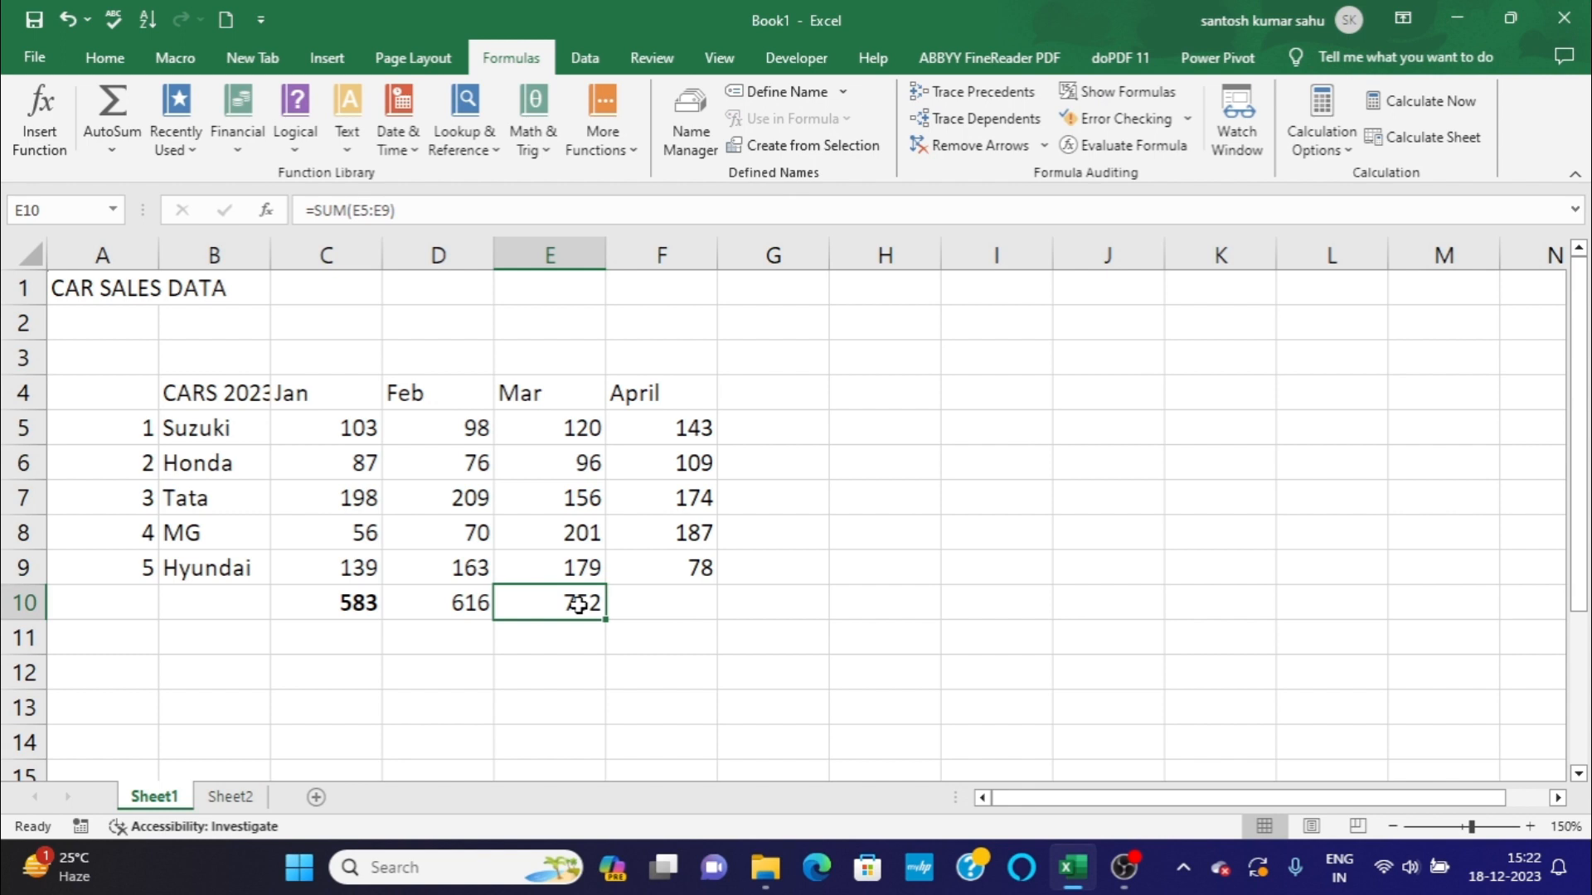
Inspect the SUM formula and its highlighted range in the March total cell E10, keeping the range E5:E9.
click(639, 604)
click(564, 604)
click(636, 595)
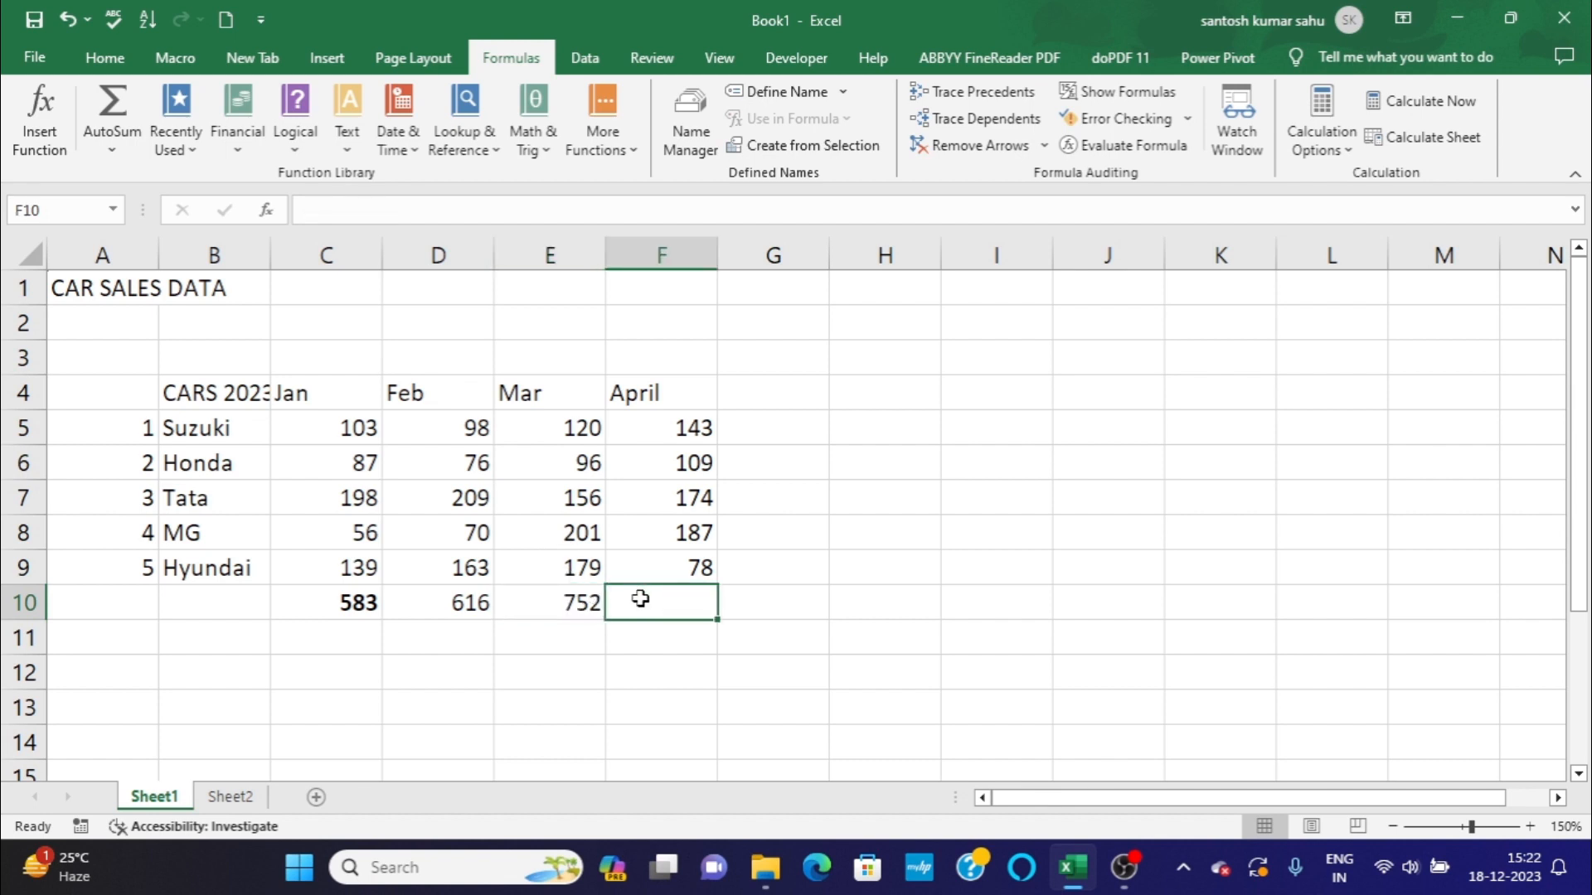
double_click(578, 602)
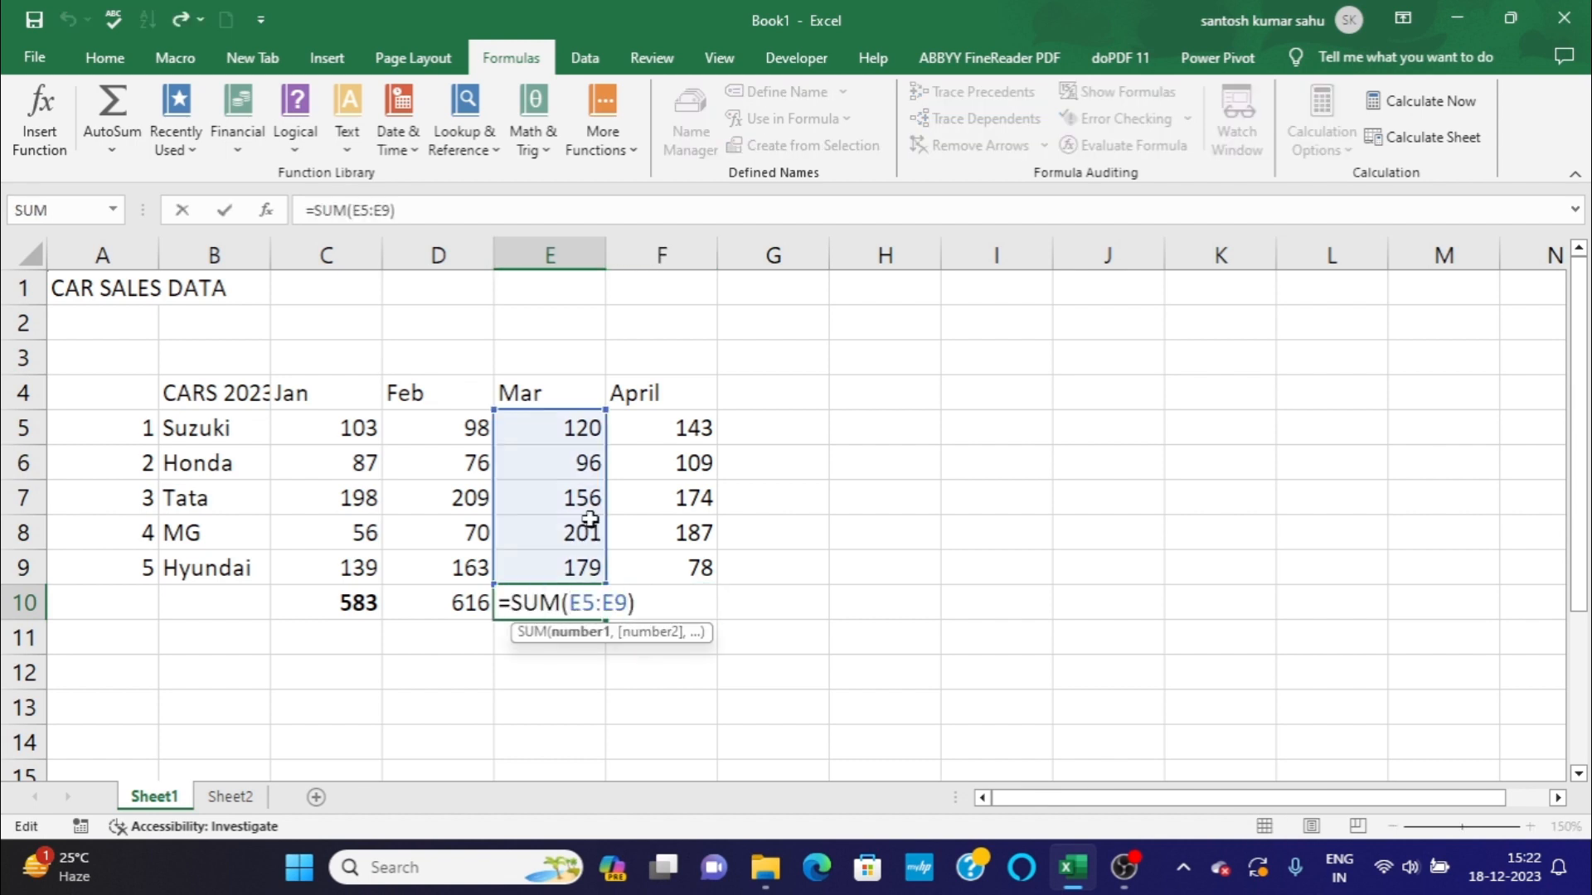
click(852, 616)
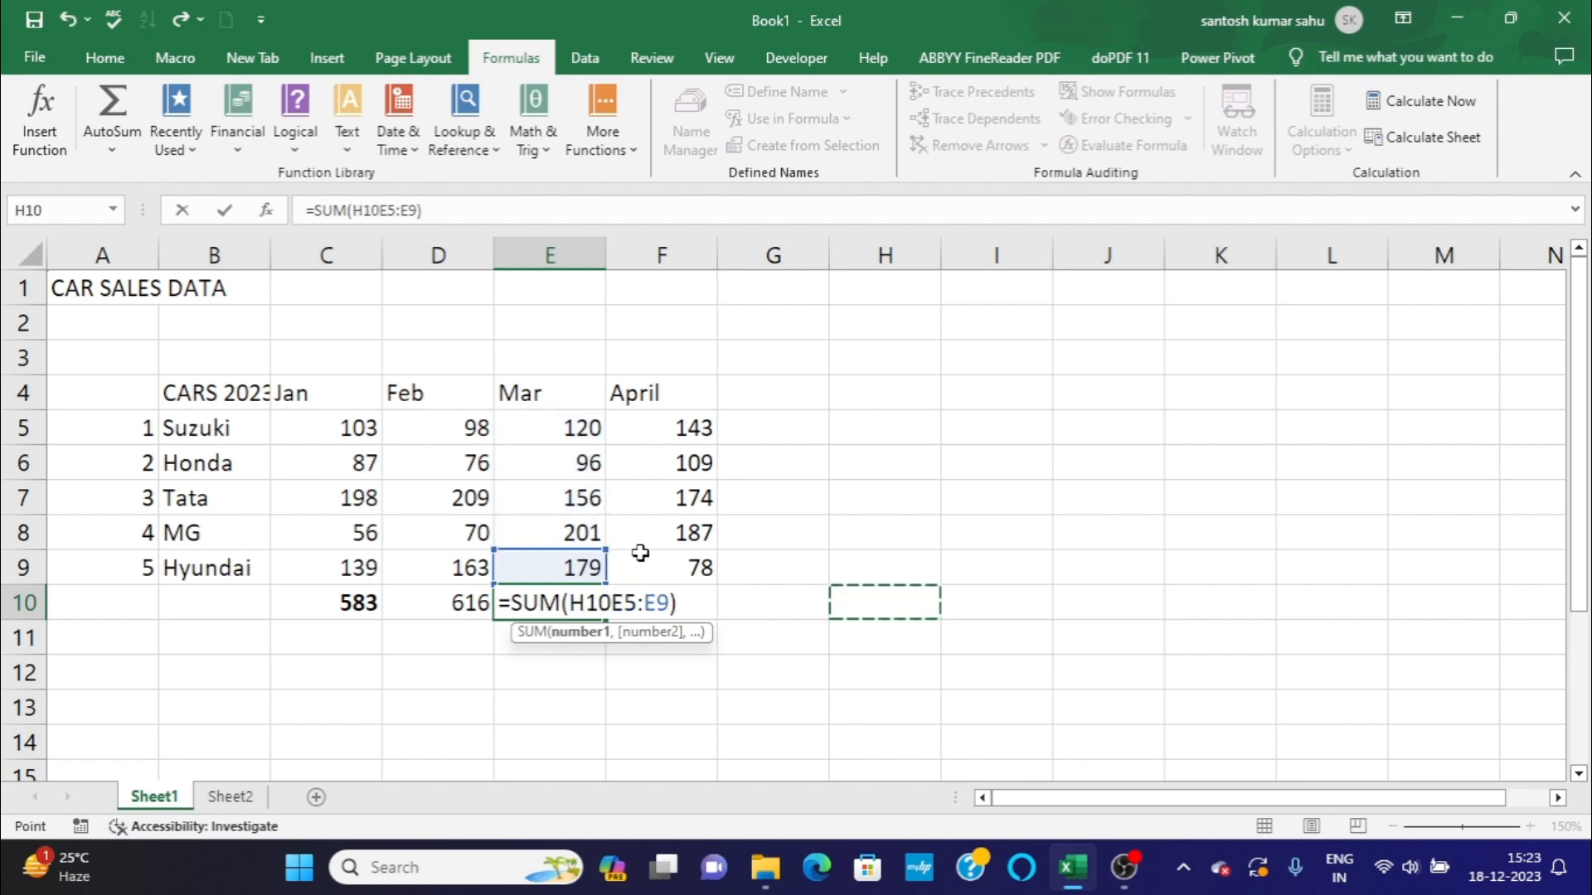
click(71, 3)
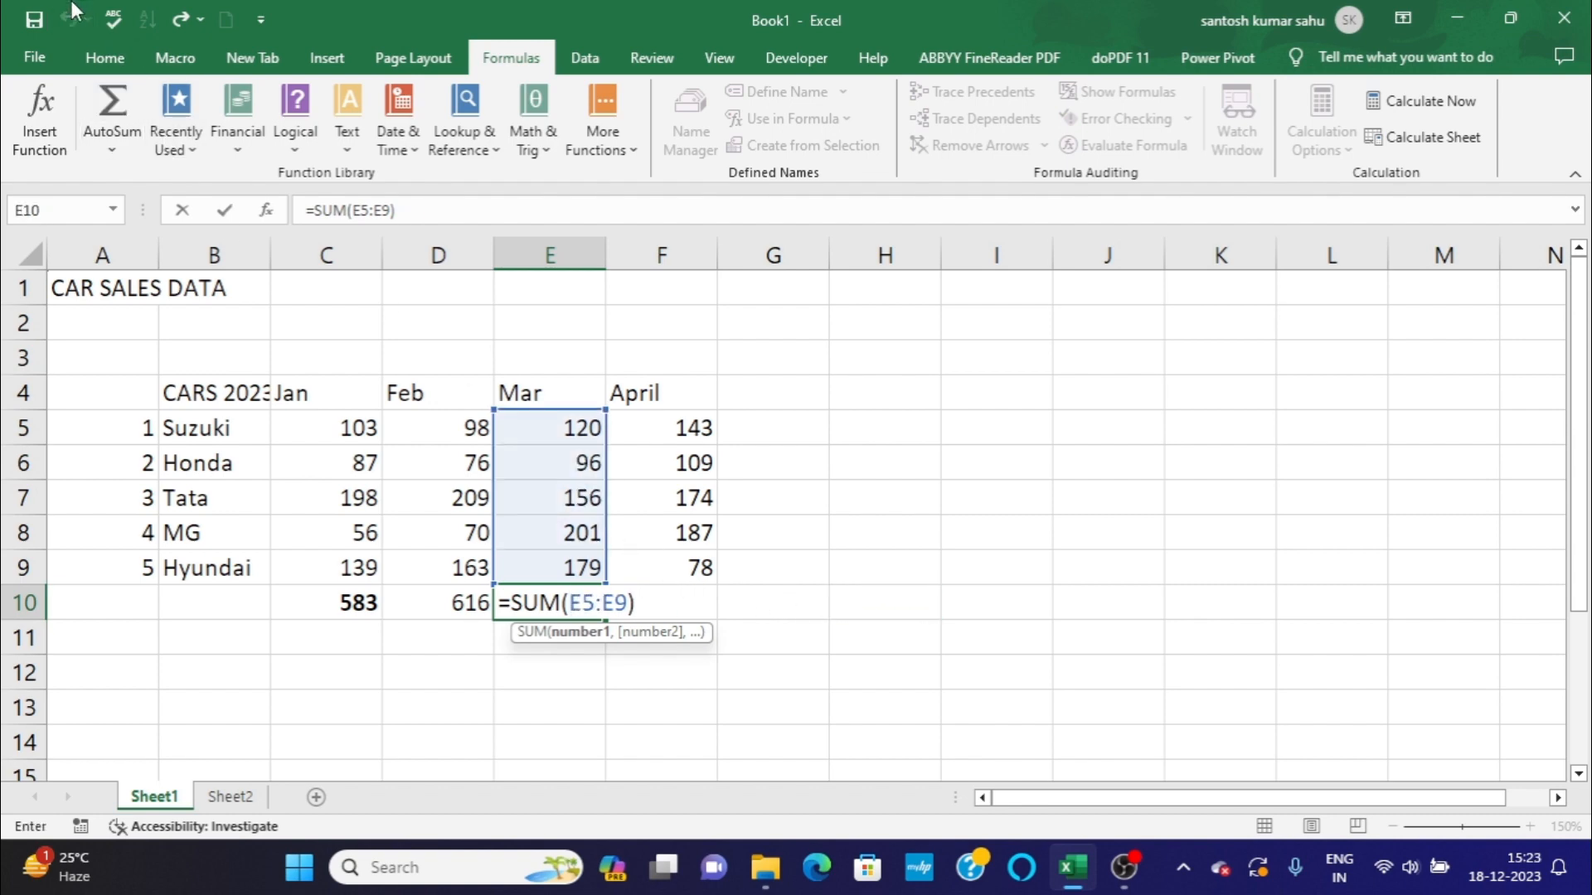
key(Return)
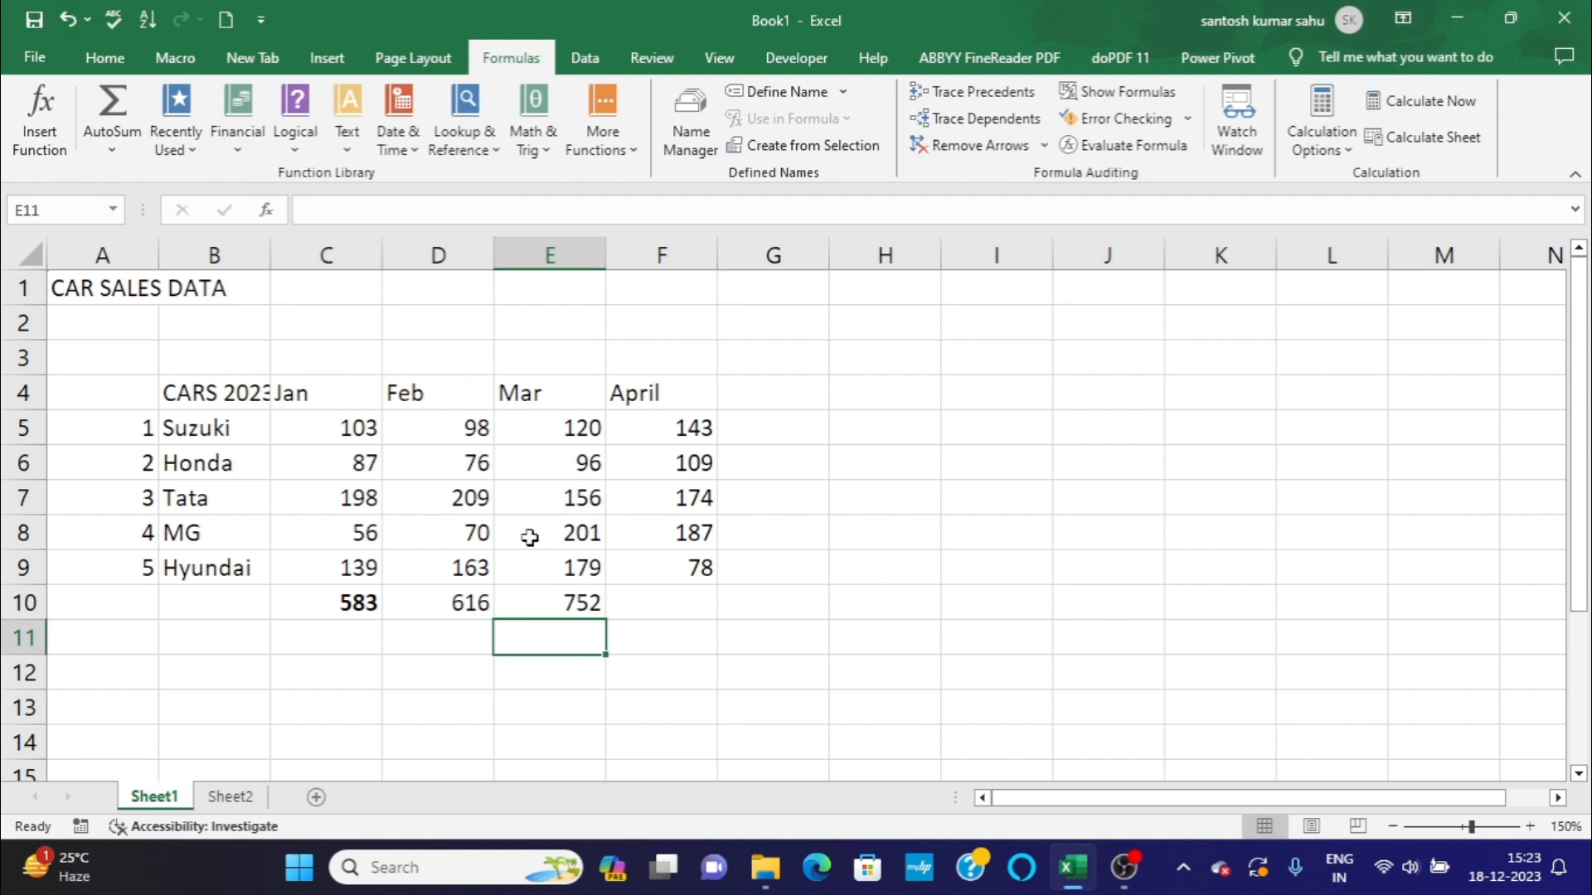
Change Honda's March sales in cell E6 to 69.
click(545, 465)
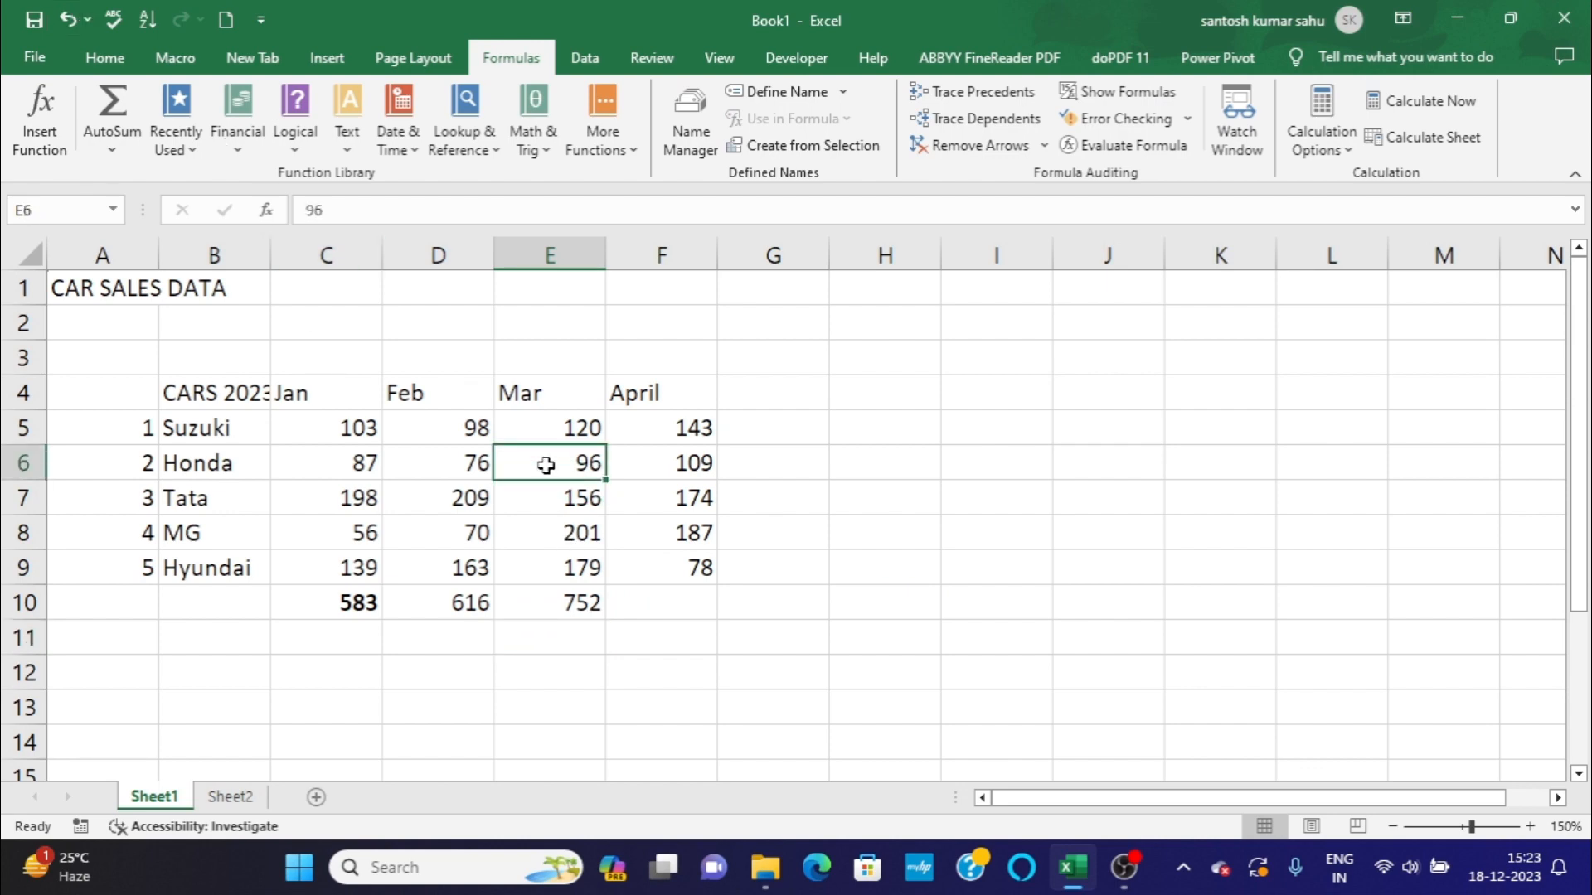
key(BackSpace)
text(6)
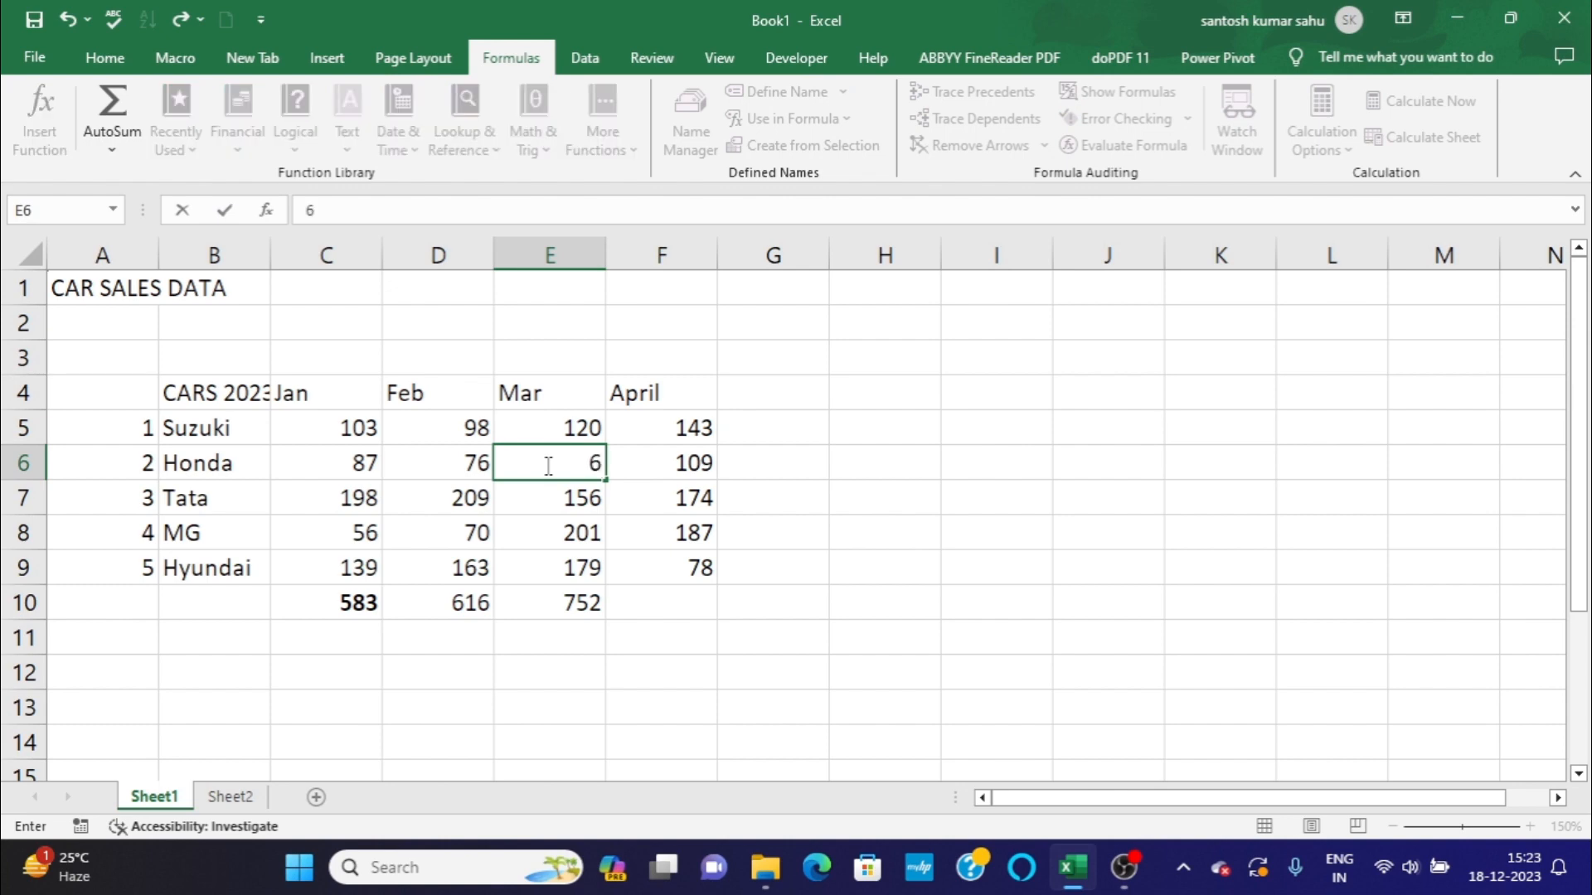
text(9)
key(Return)
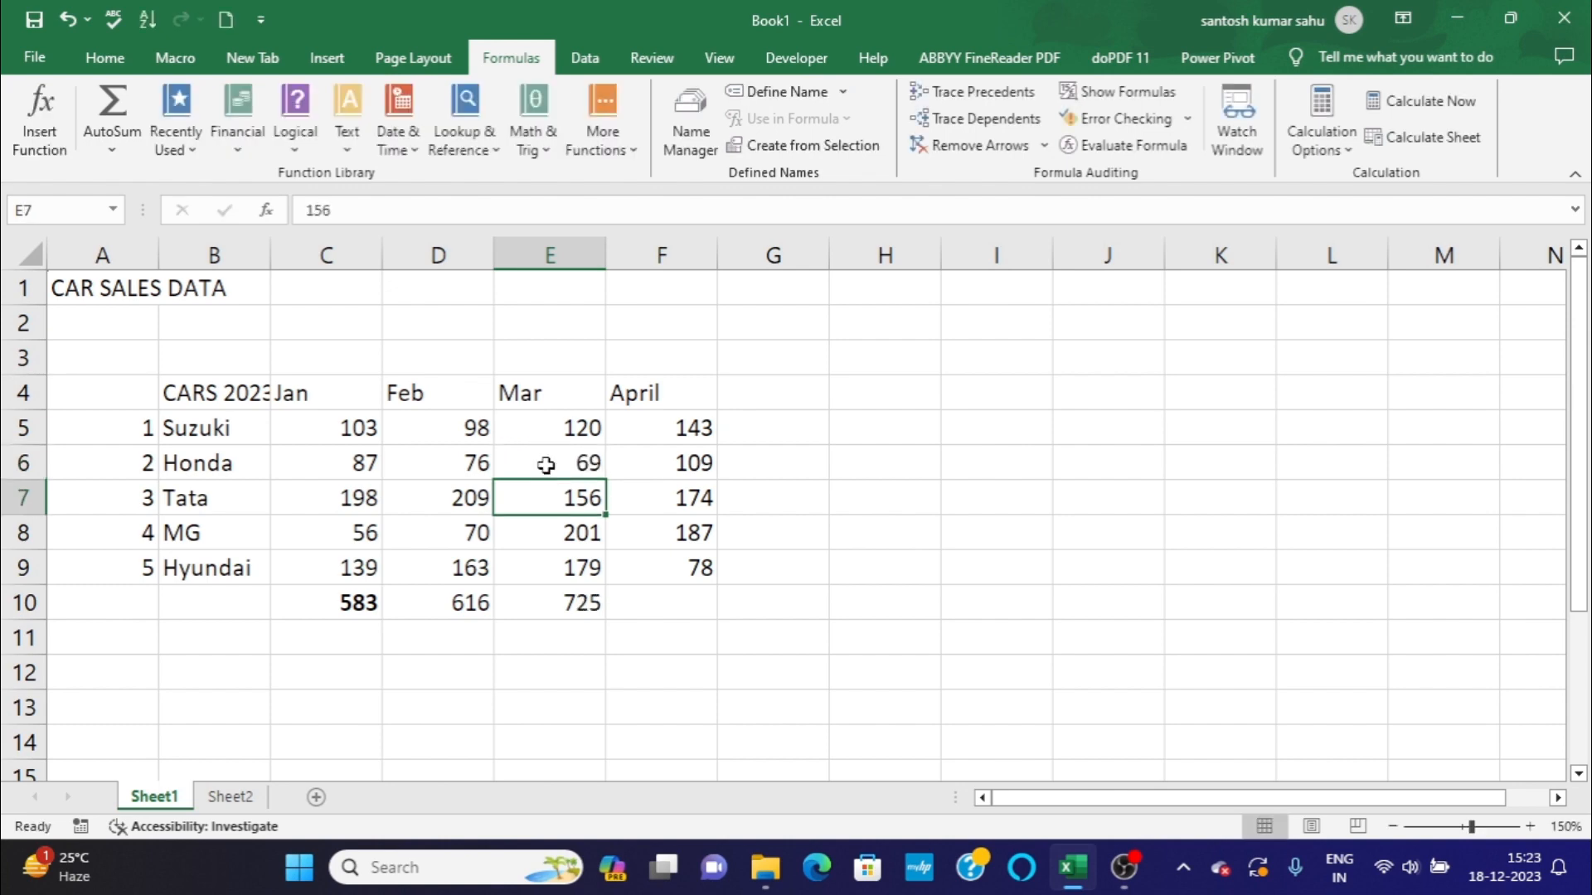
Change MG's March sales in cell E8 to 102.
click(561, 531)
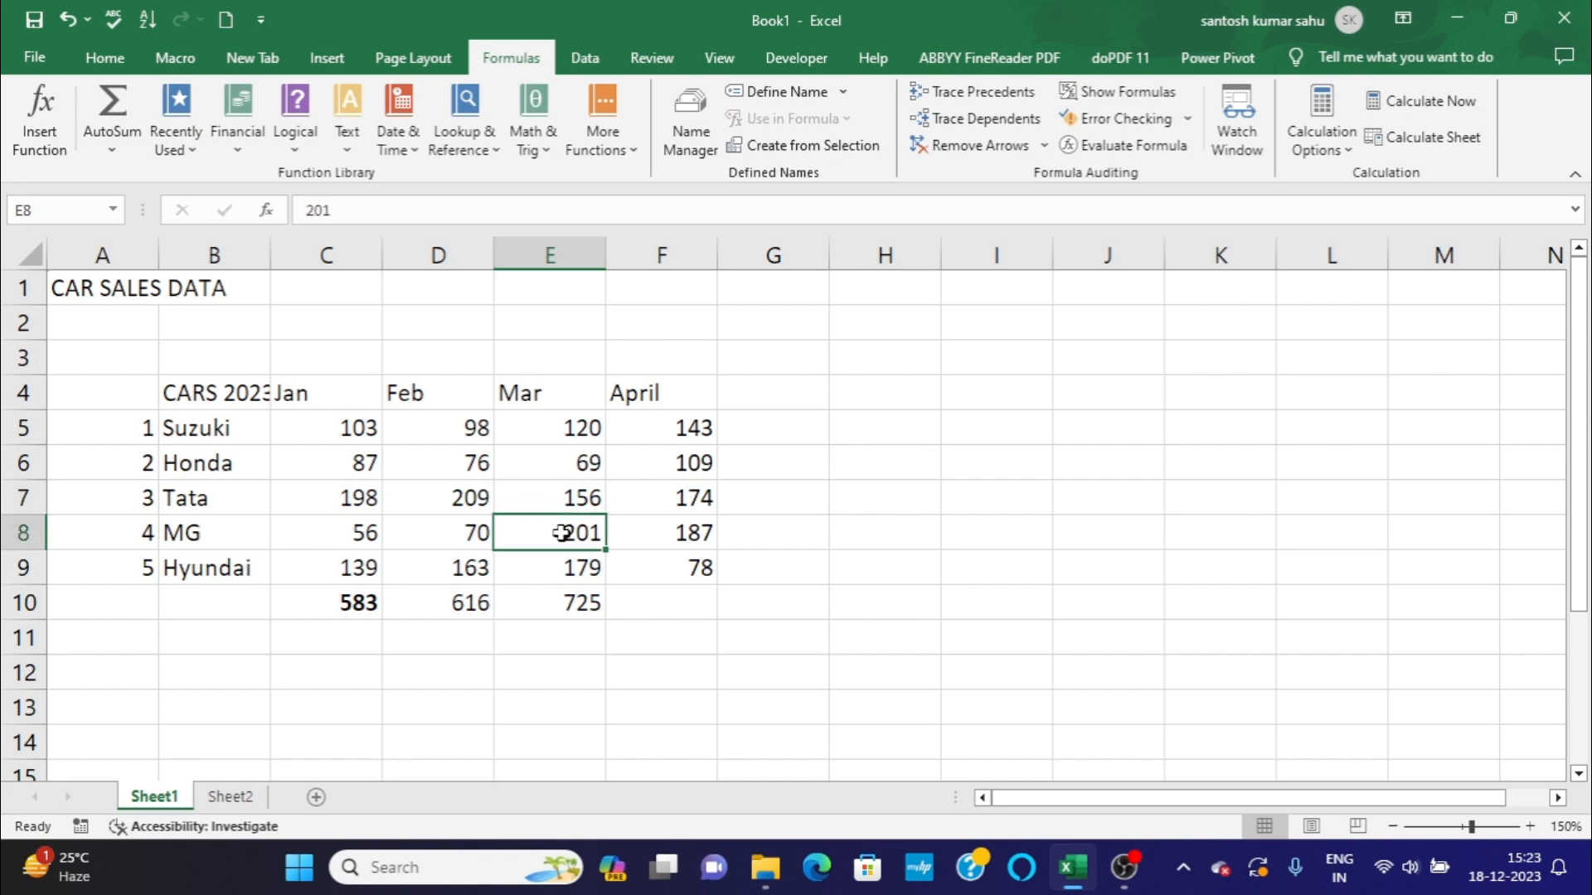
key(BackSpace)
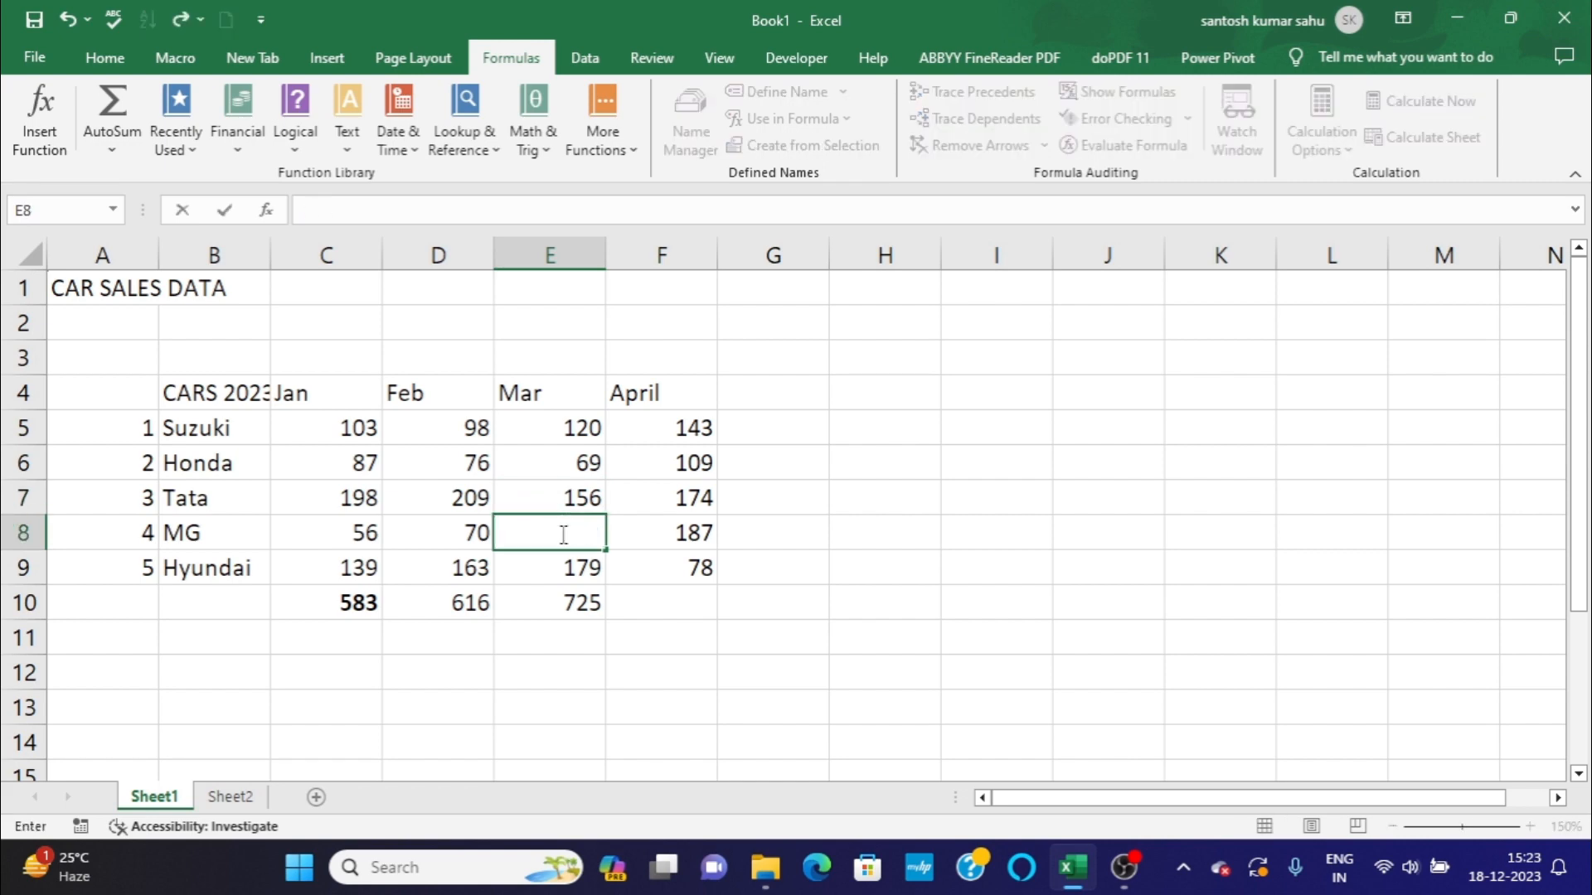
text(102)
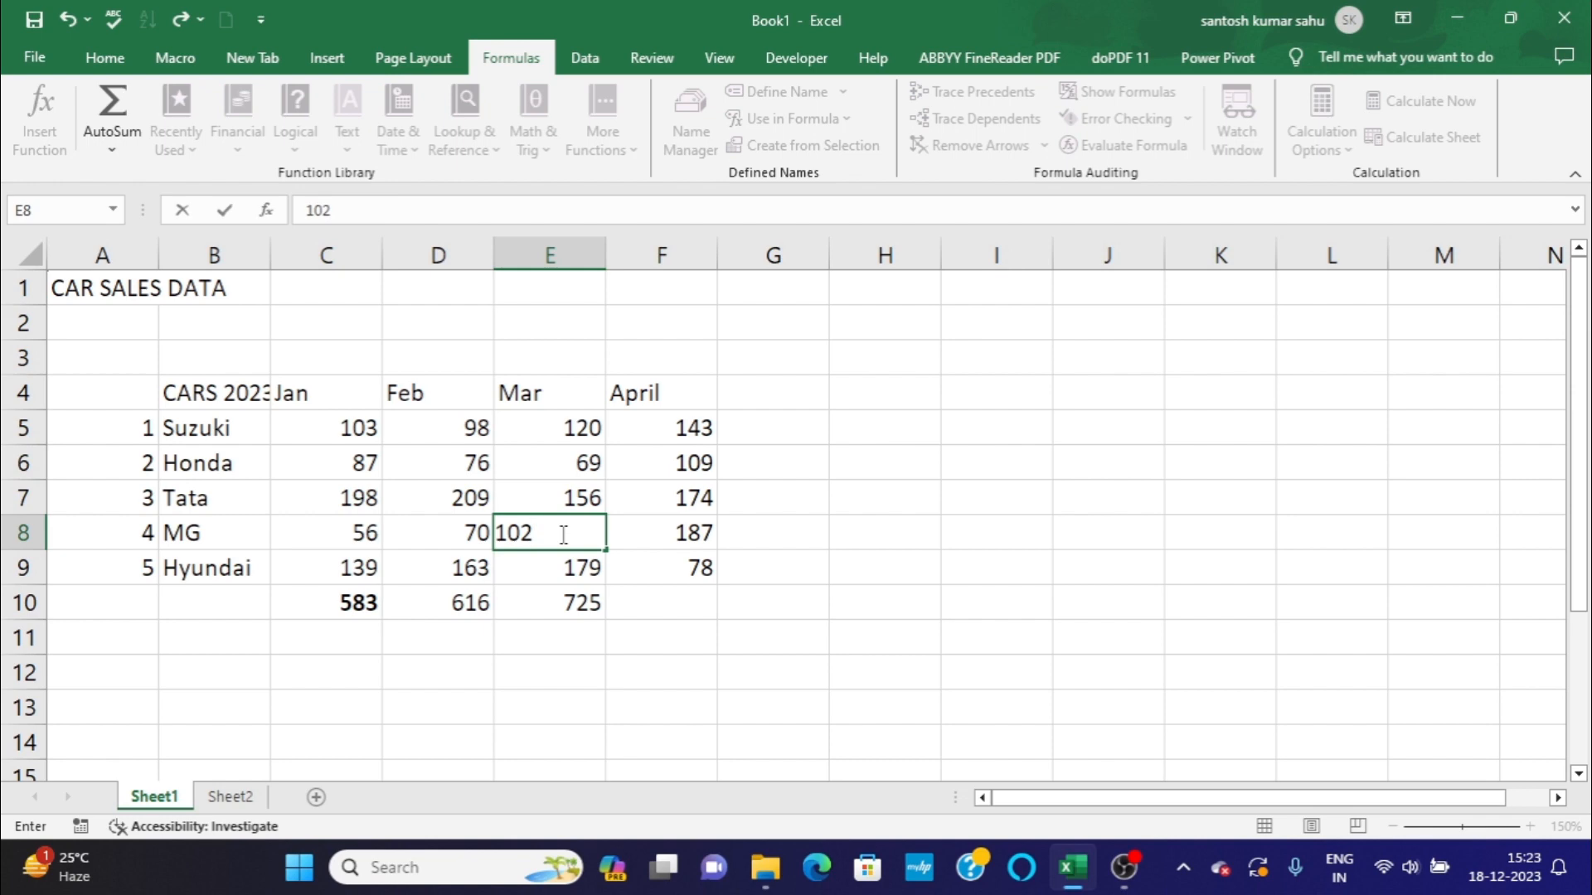
key(Return)
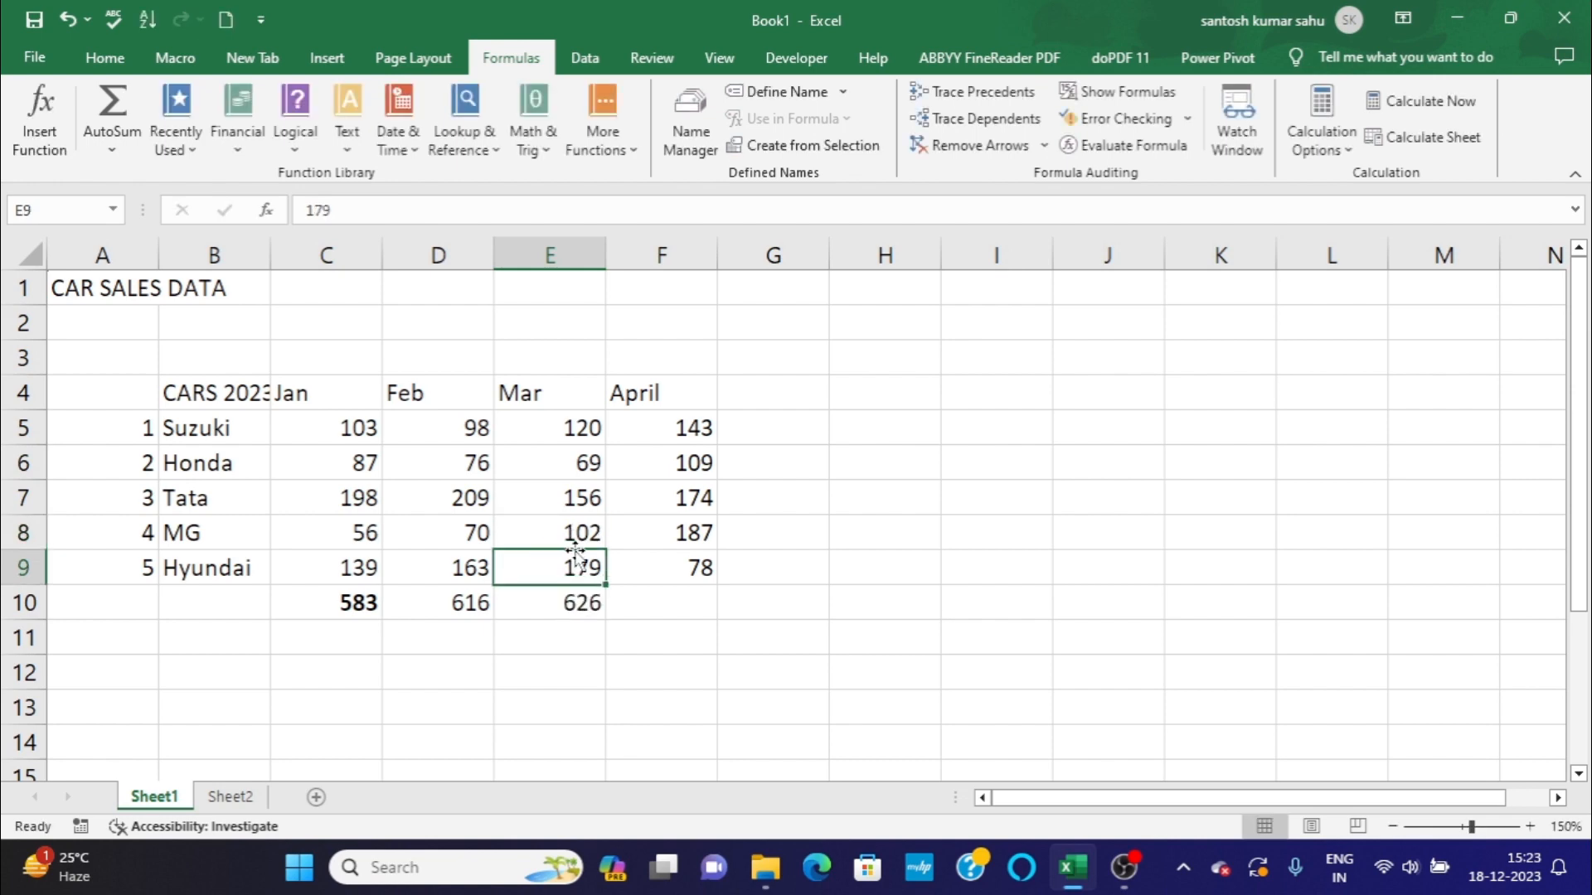
Start the April total in cell F10 with the Math & Trig function SUM and move its arguments dialog clear of the data.
click(684, 597)
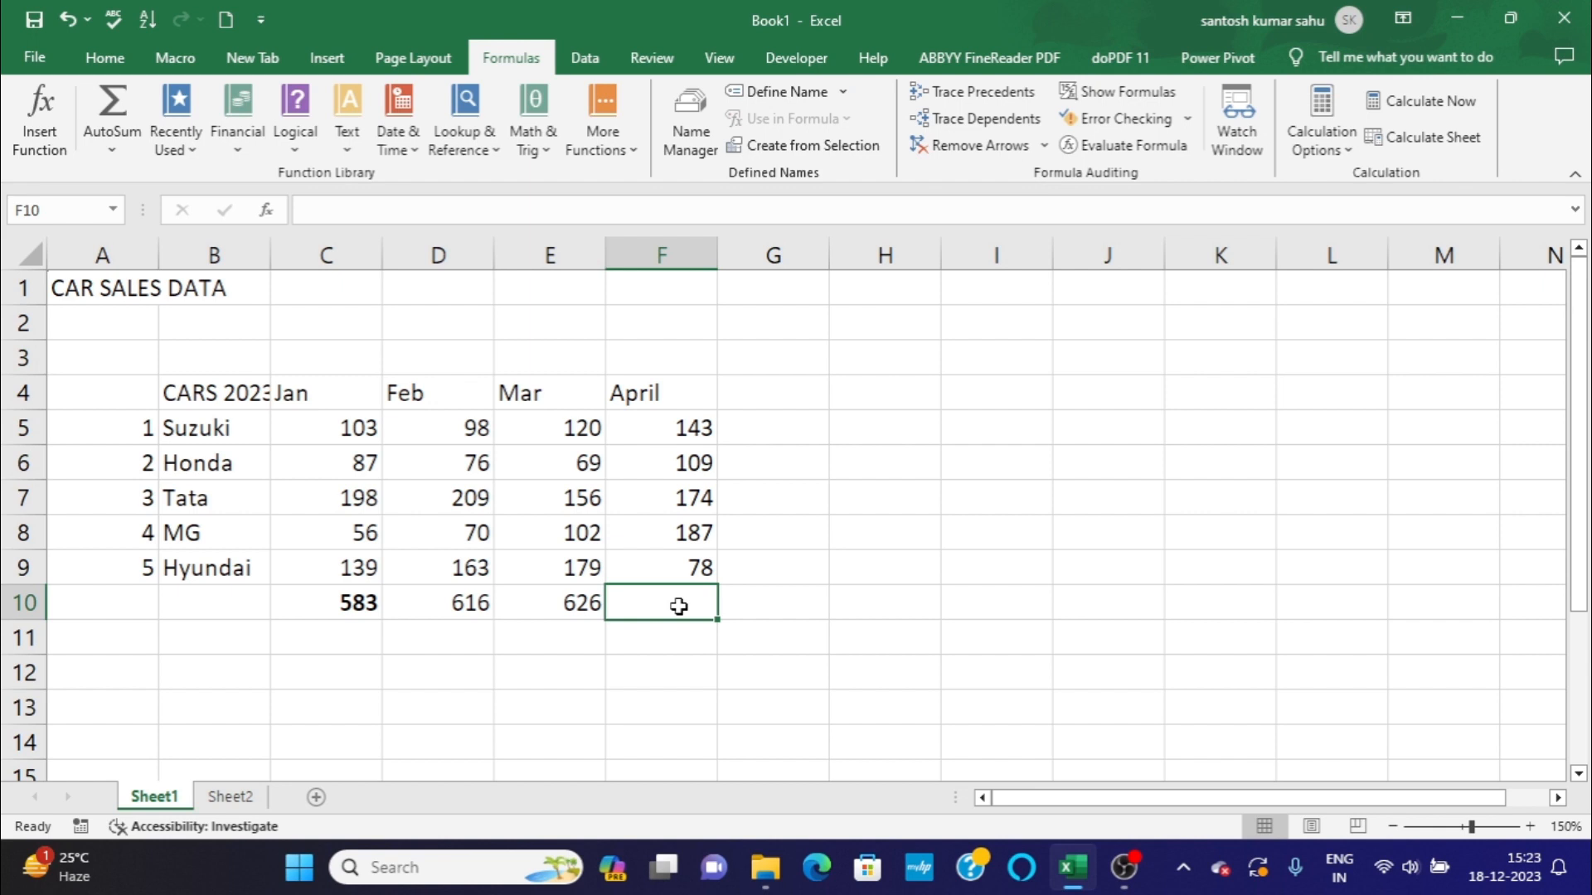
text(+)
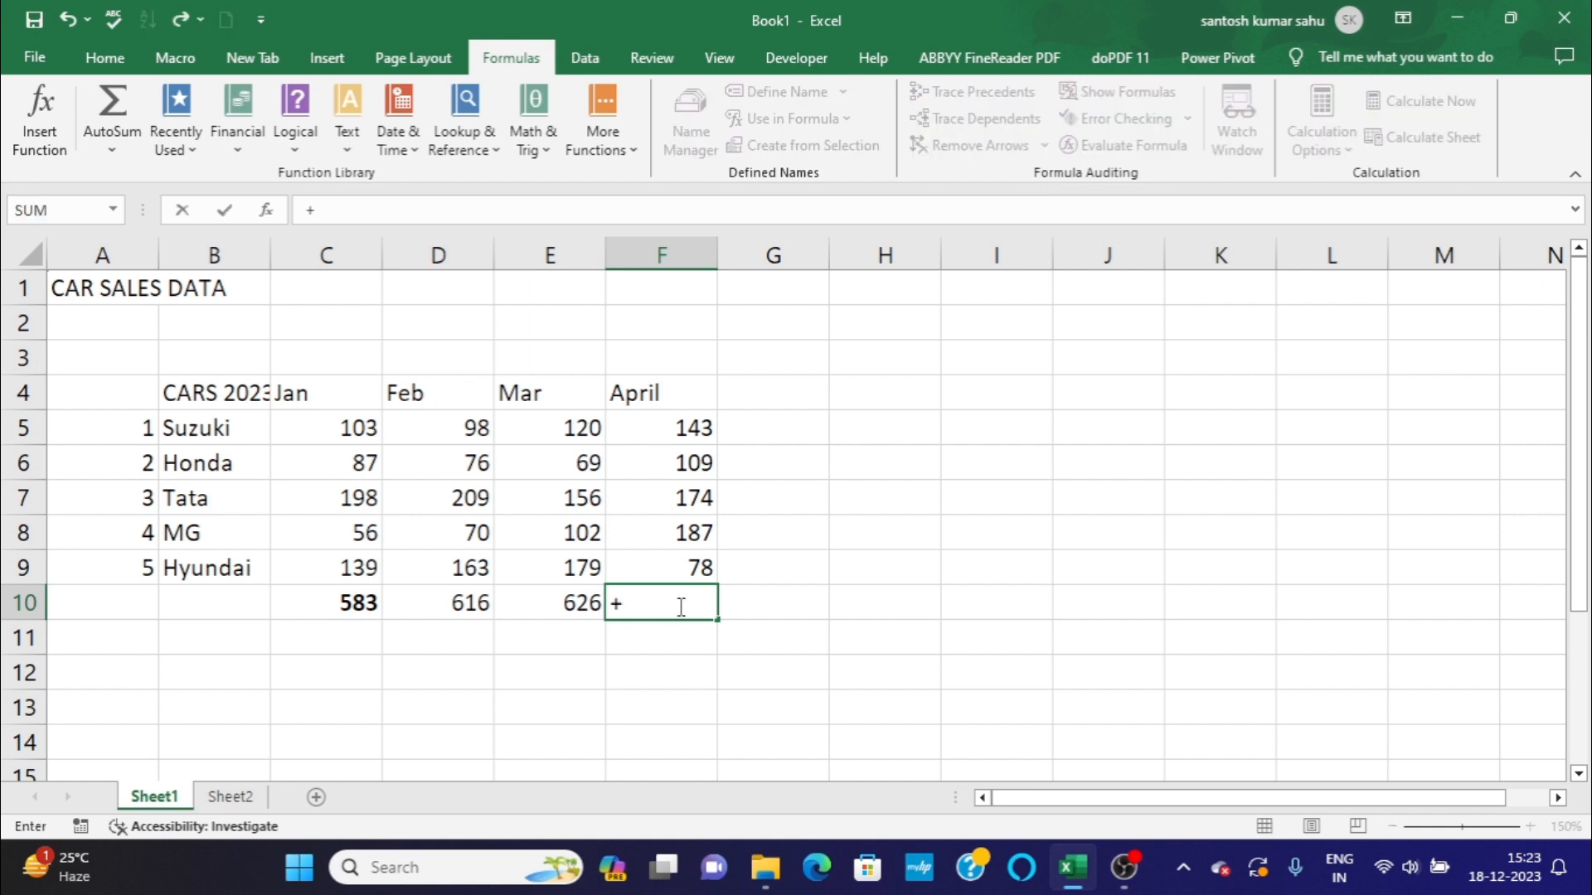
key(BackSpace)
text(=)
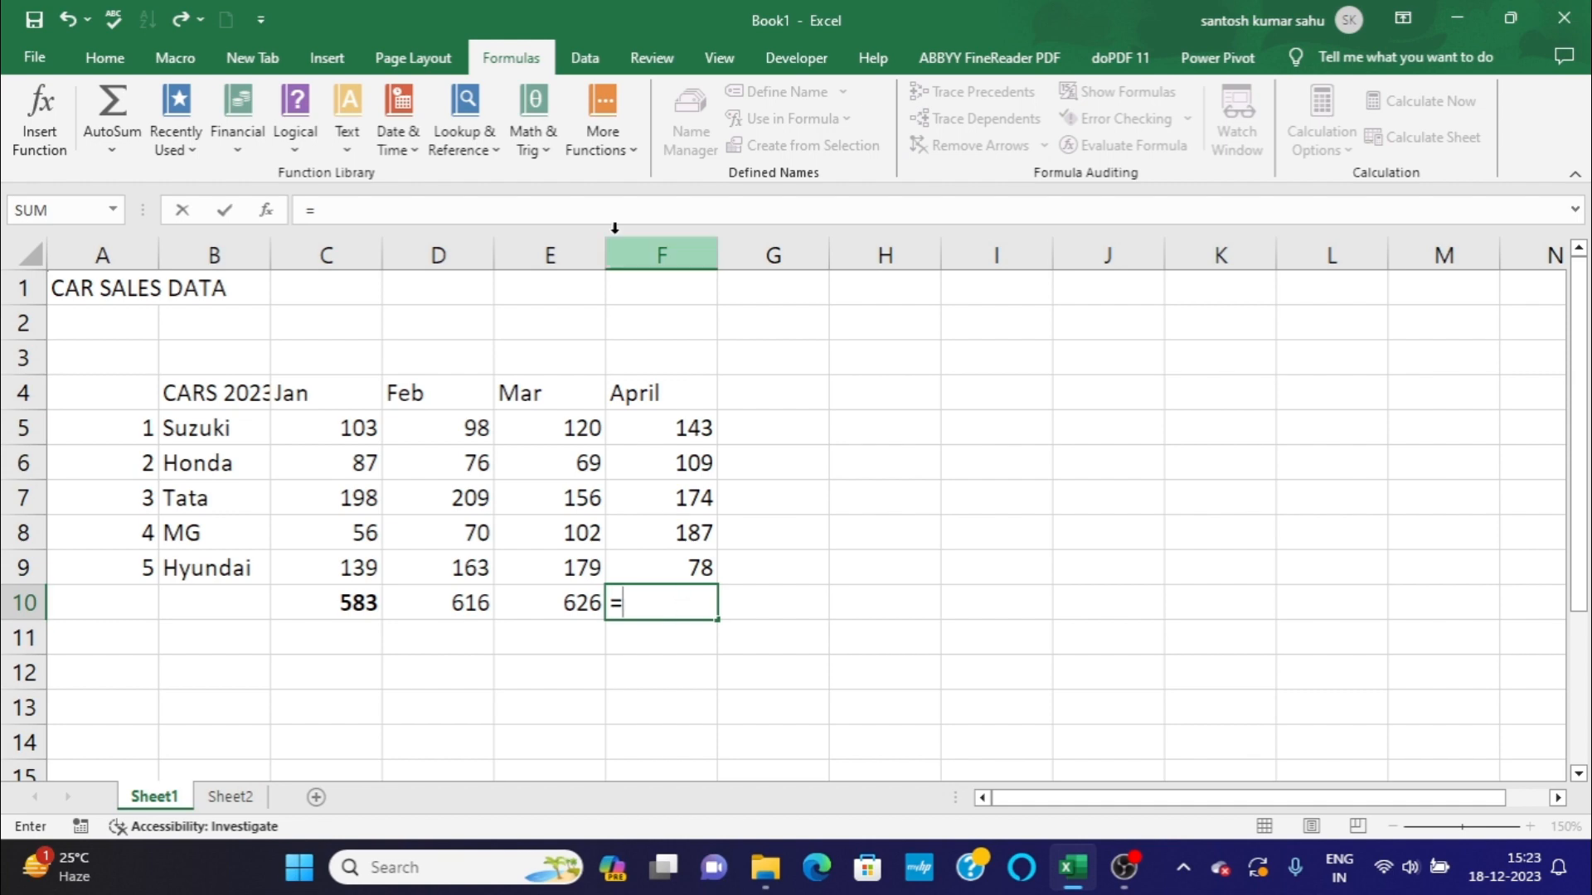
click(531, 127)
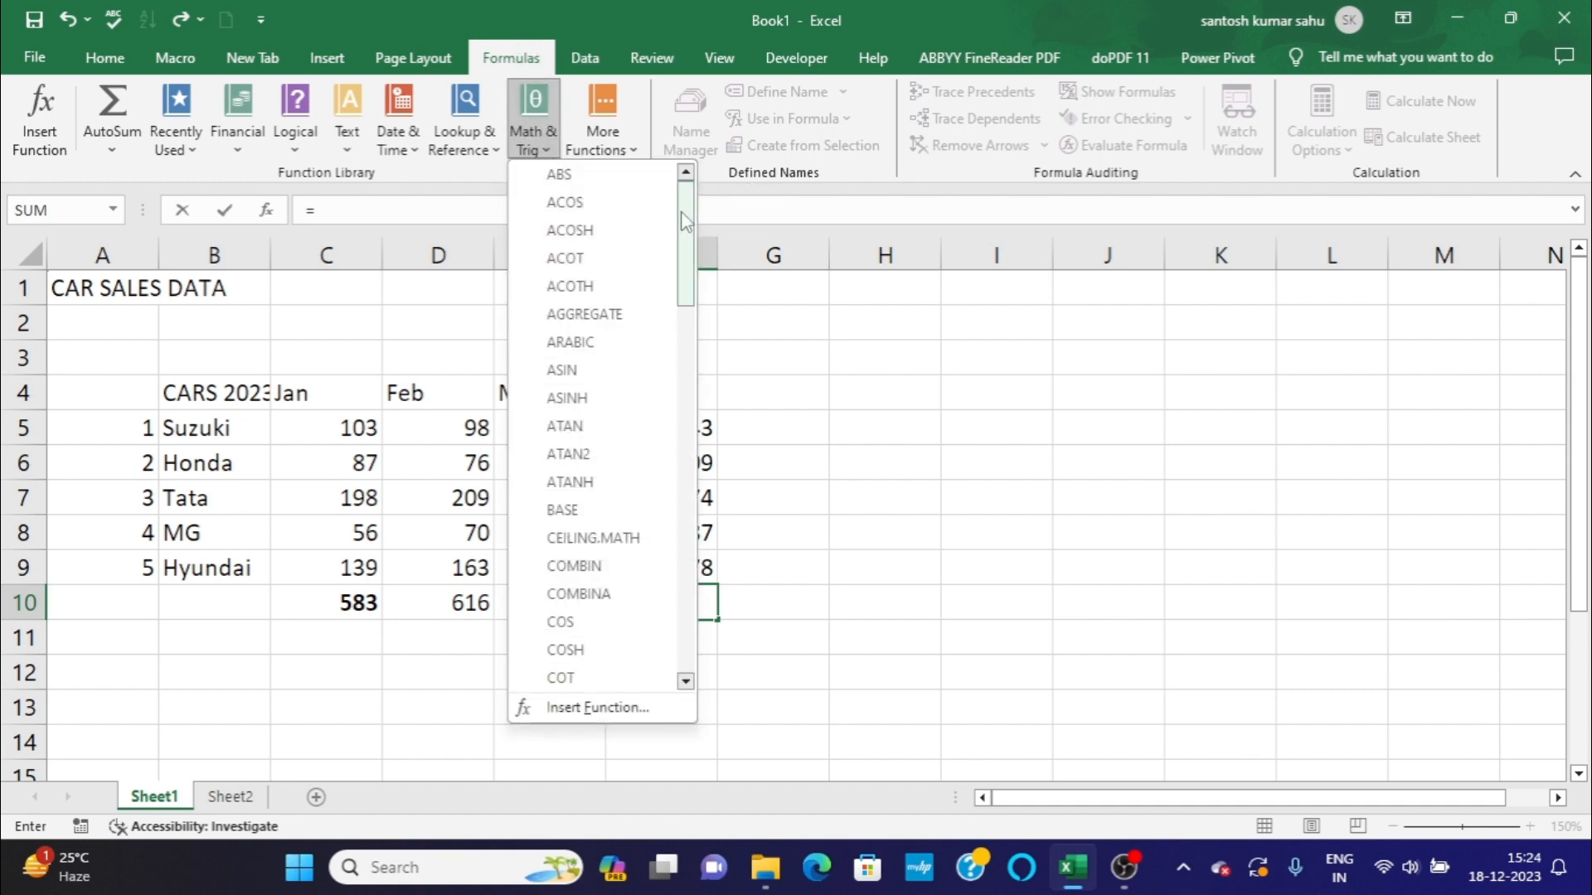
drag(684, 217, 668, 507)
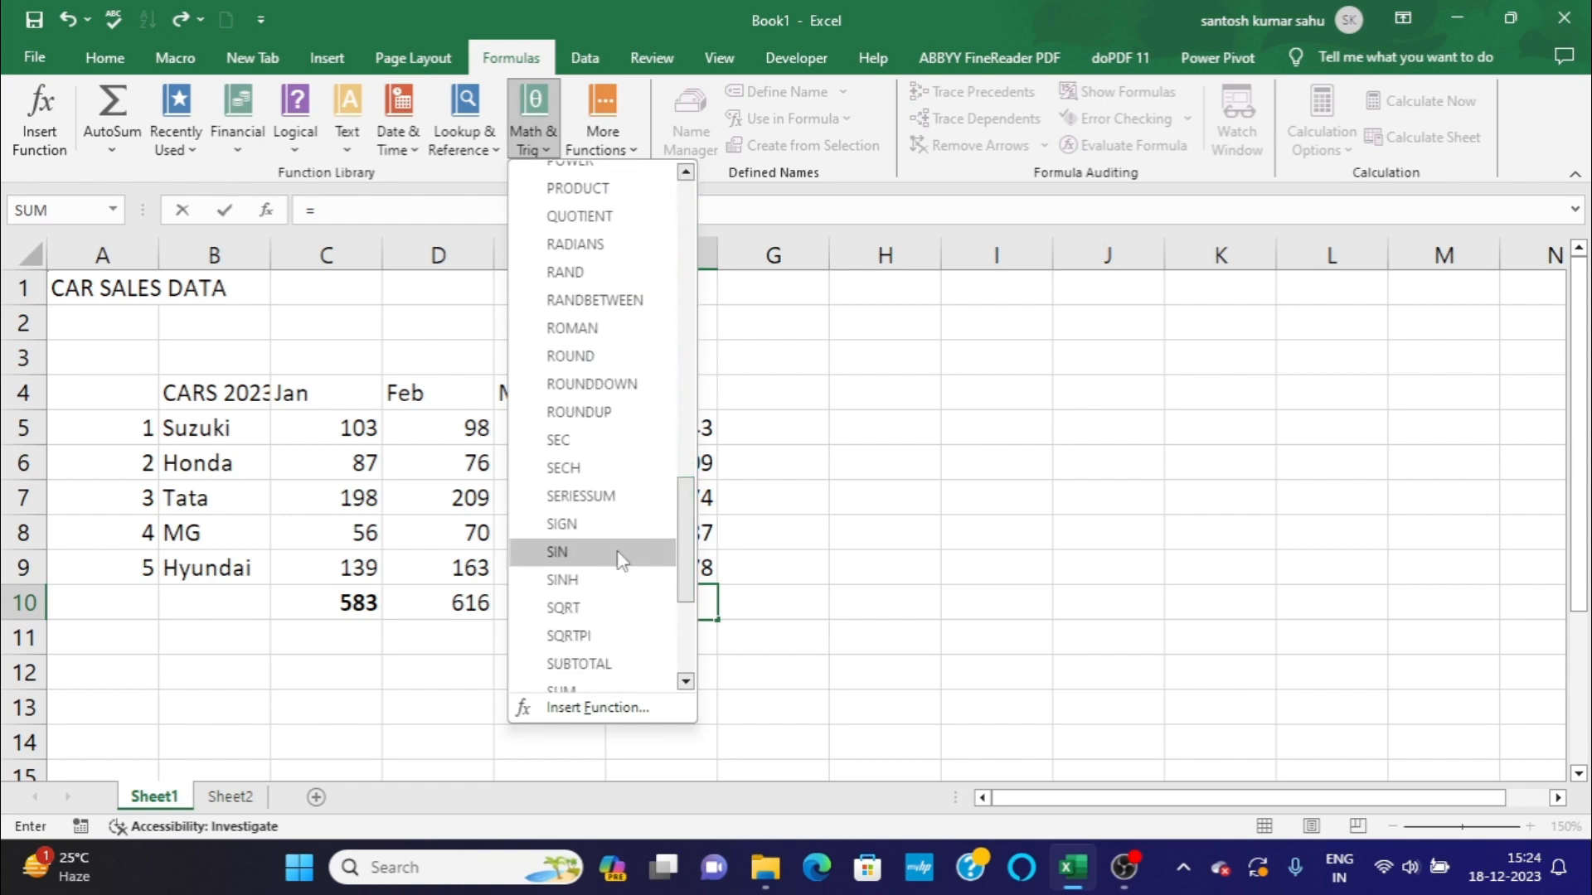
scroll(611, 464, down, 2)
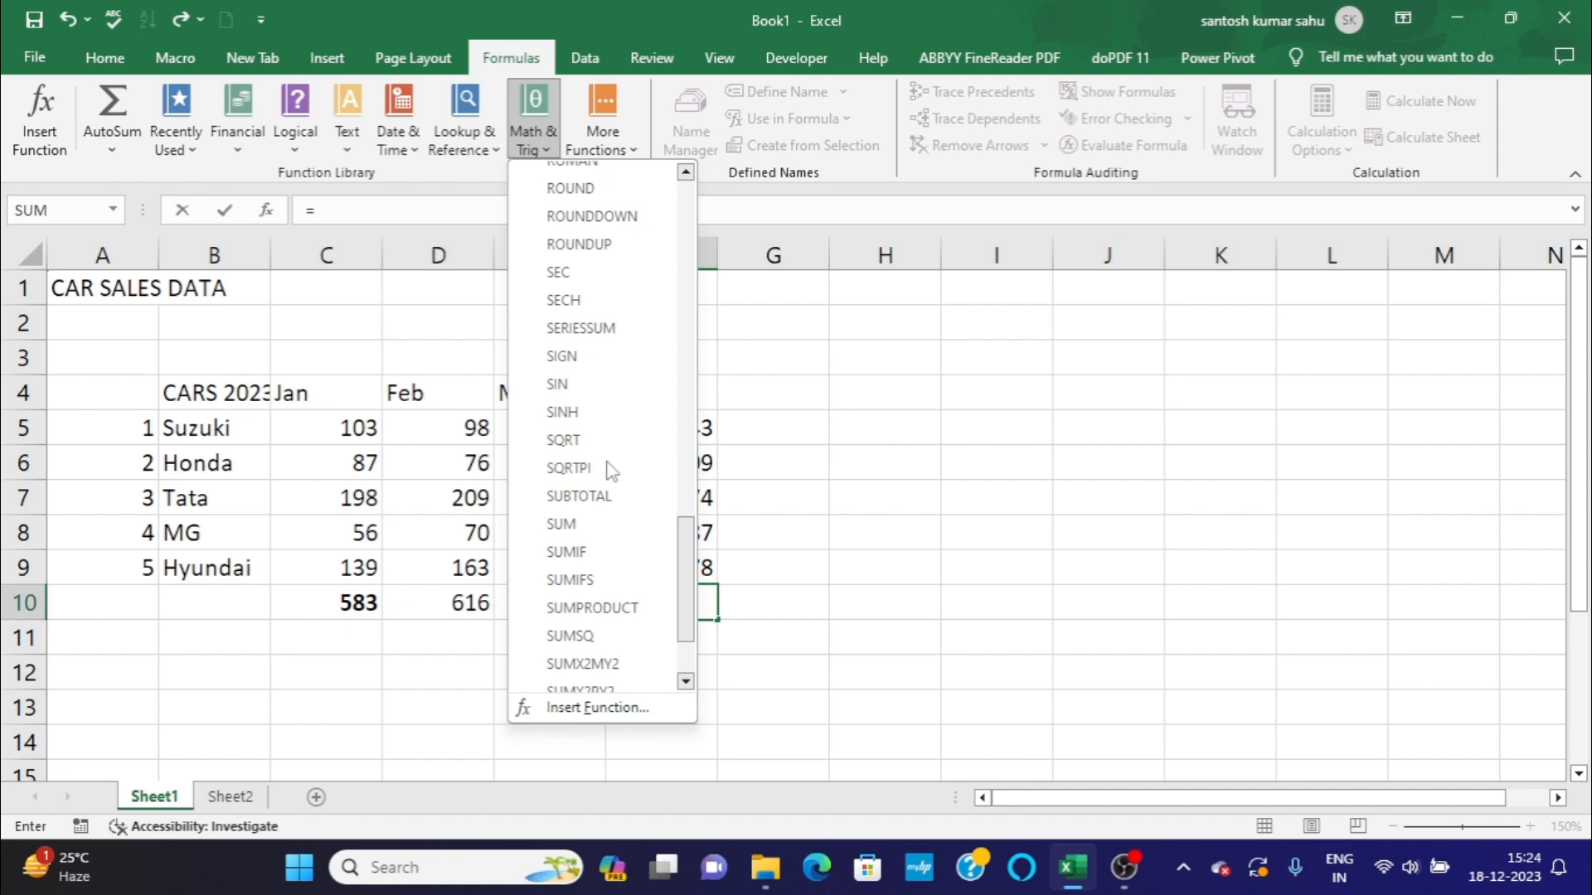
click(568, 527)
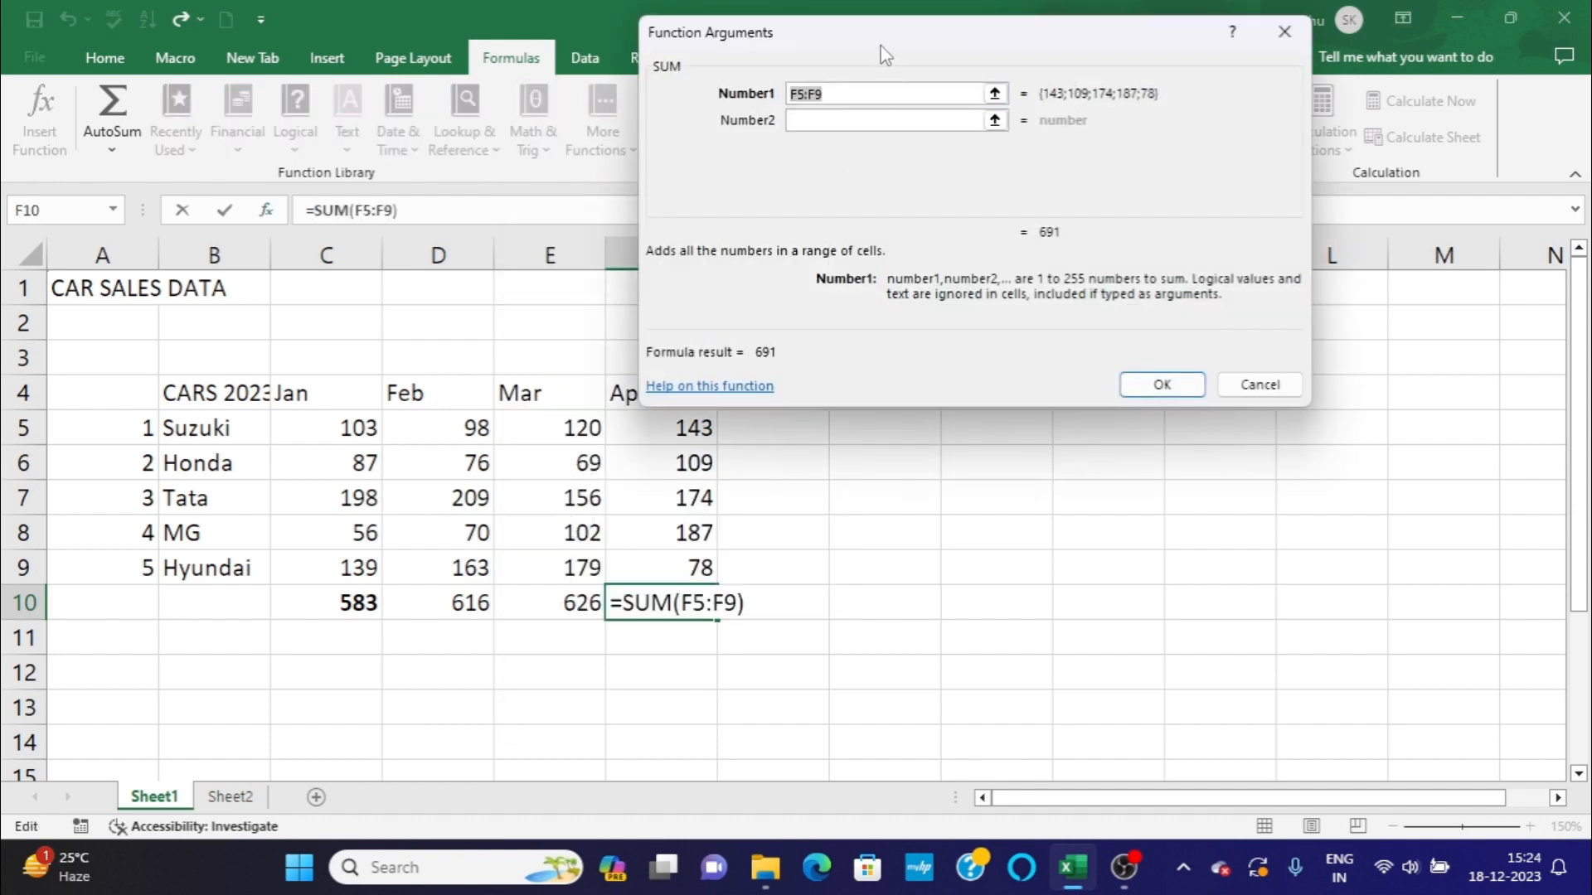
click(860, 92)
drag(968, 49, 1112, 65)
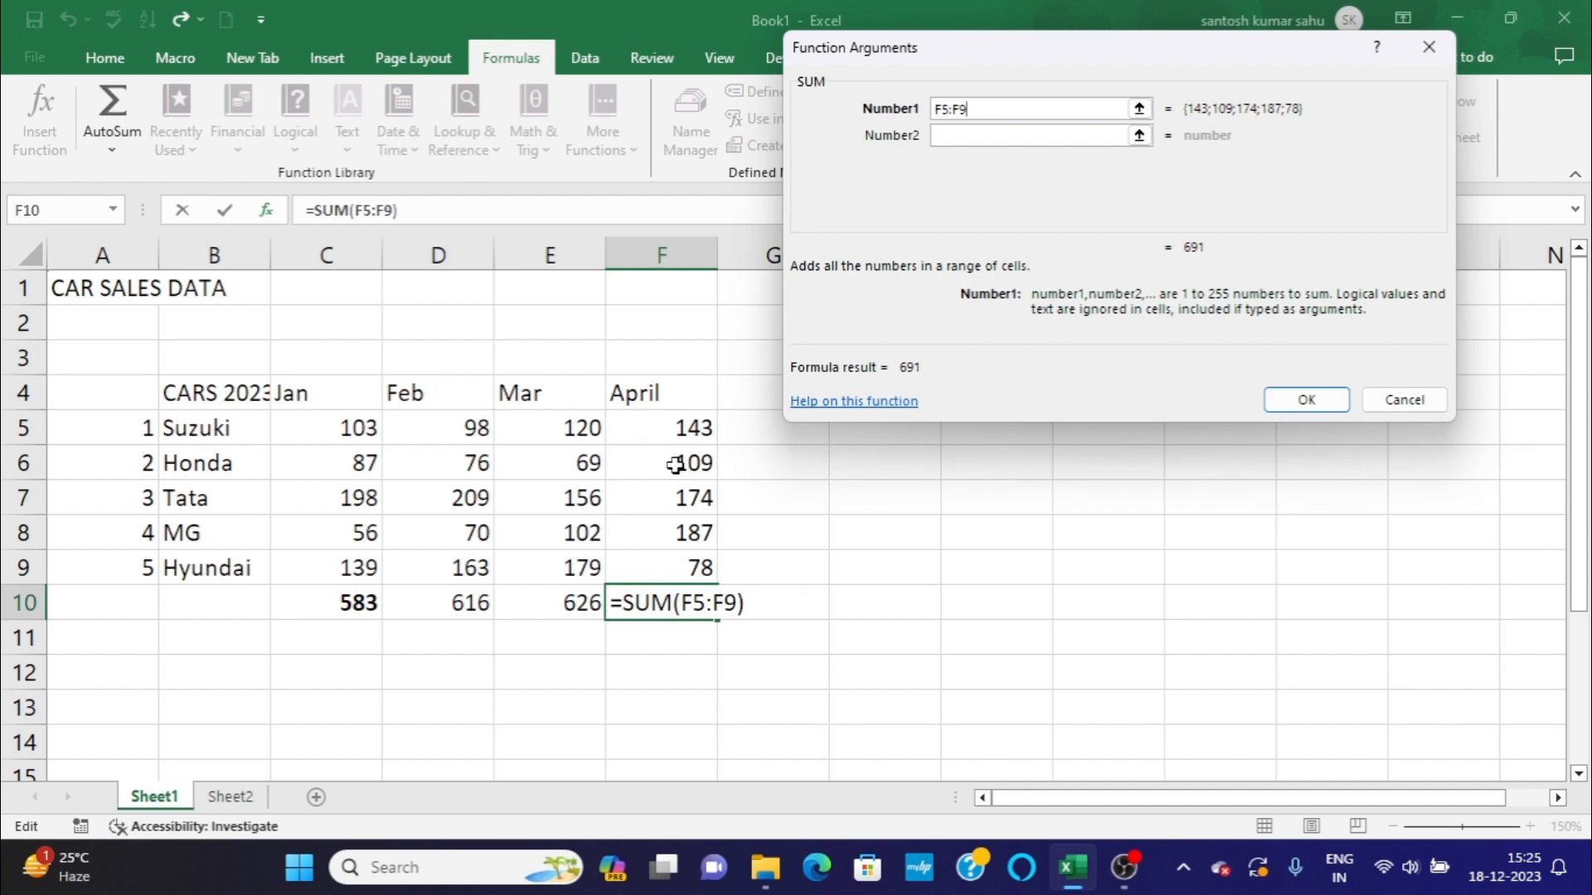
Set the April total's SUM range to F6:F9, confirm the function, and select the summed cells to check them.
click(950, 111)
key(BackSpace)
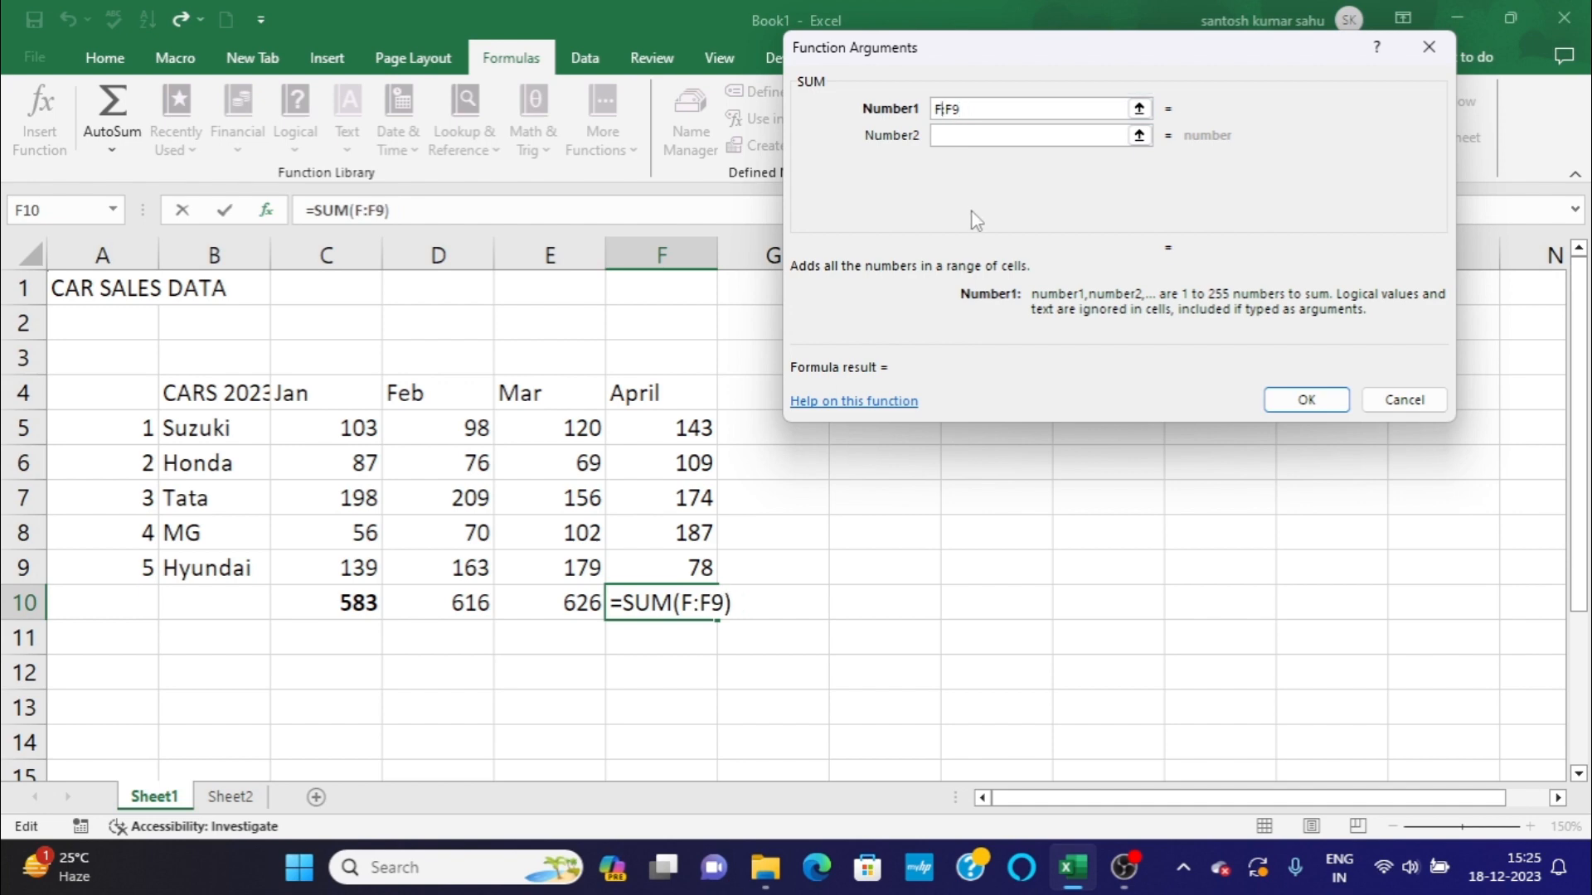
text(6)
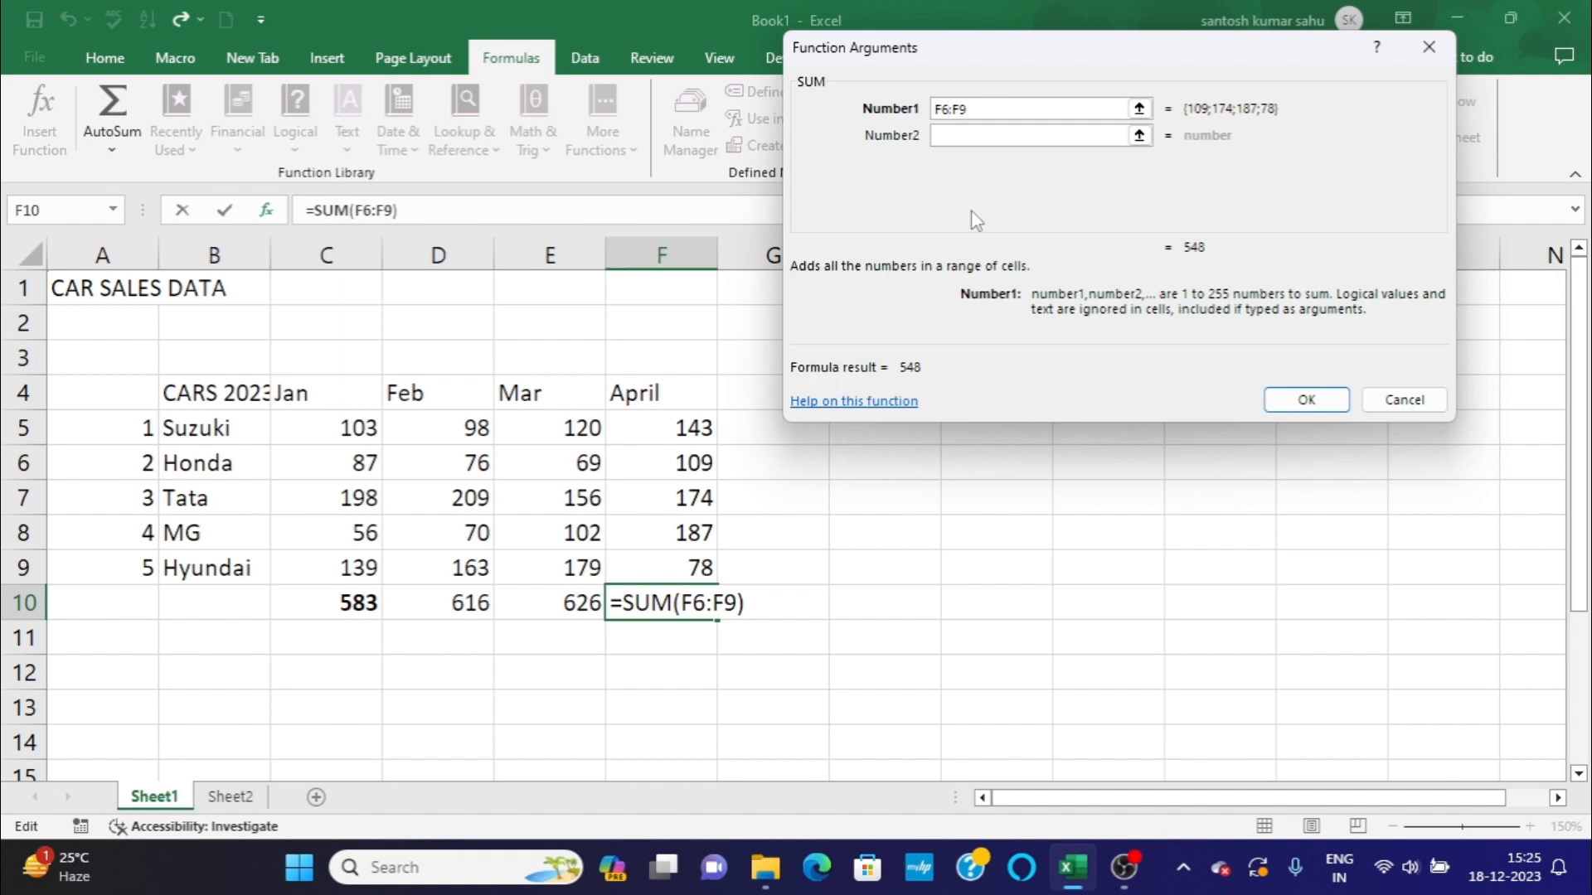
key(Return)
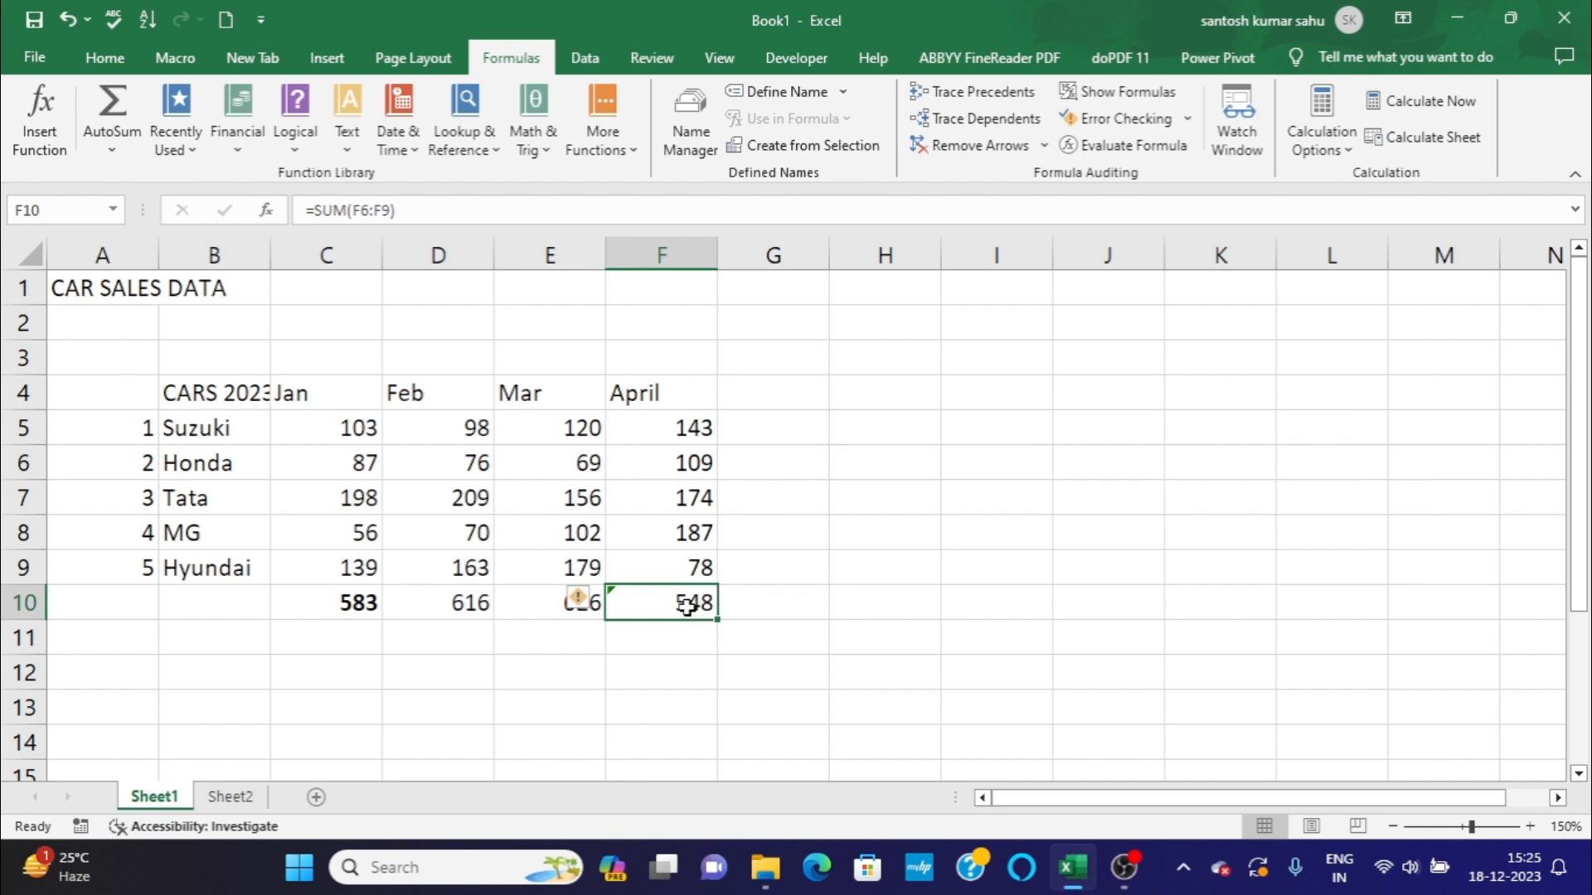
drag(674, 461, 692, 564)
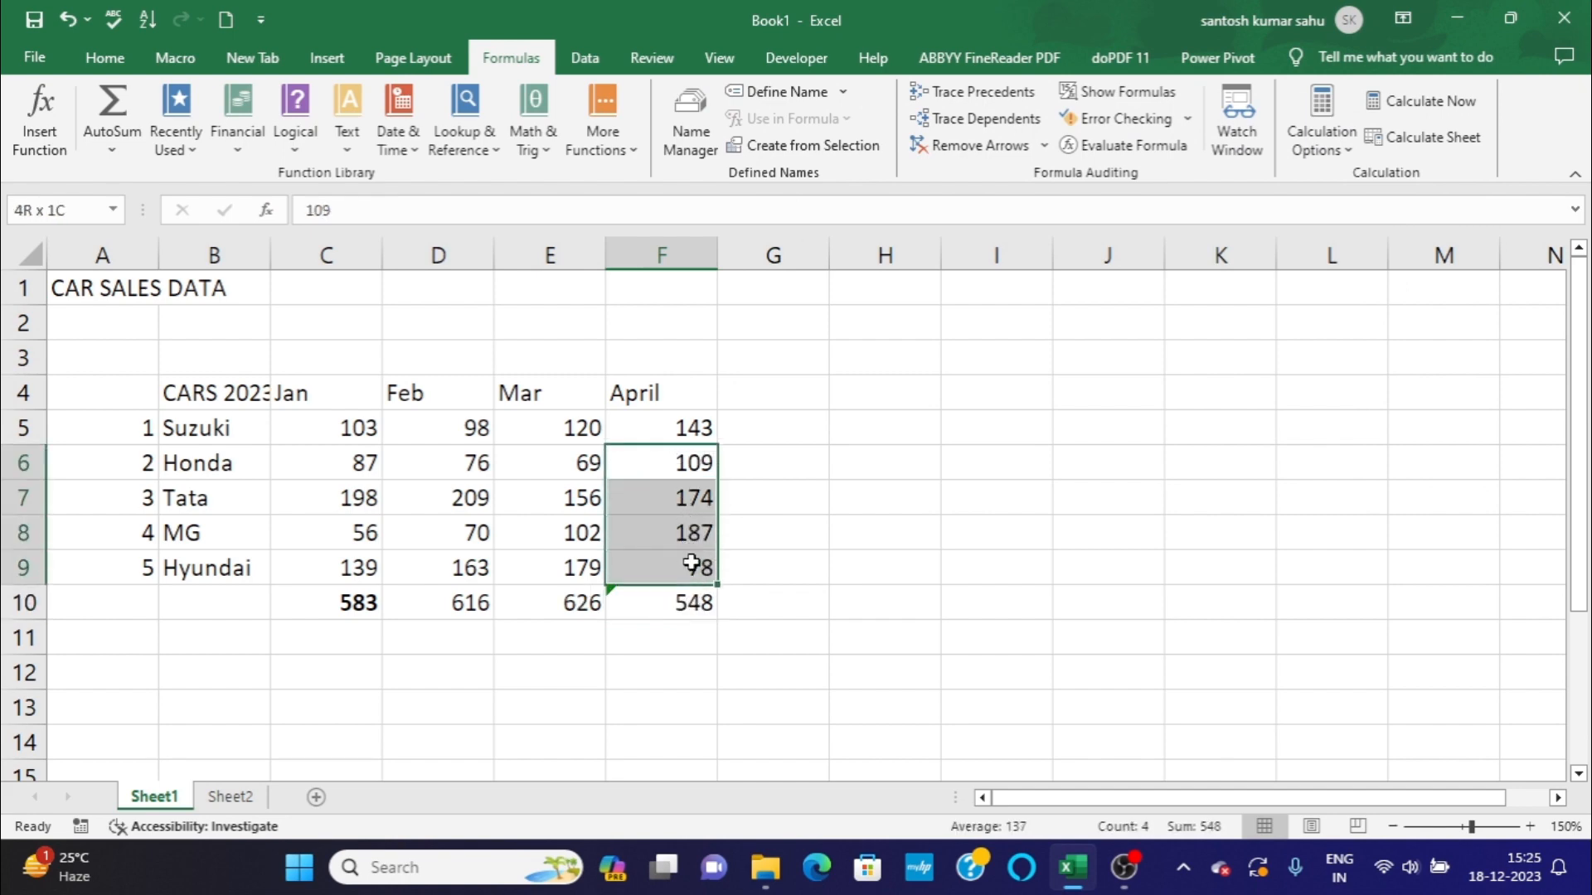
Enter the check formula =109+174+187+78 in cell H6 using the April figures as typed numbers.
click(783, 469)
click(899, 467)
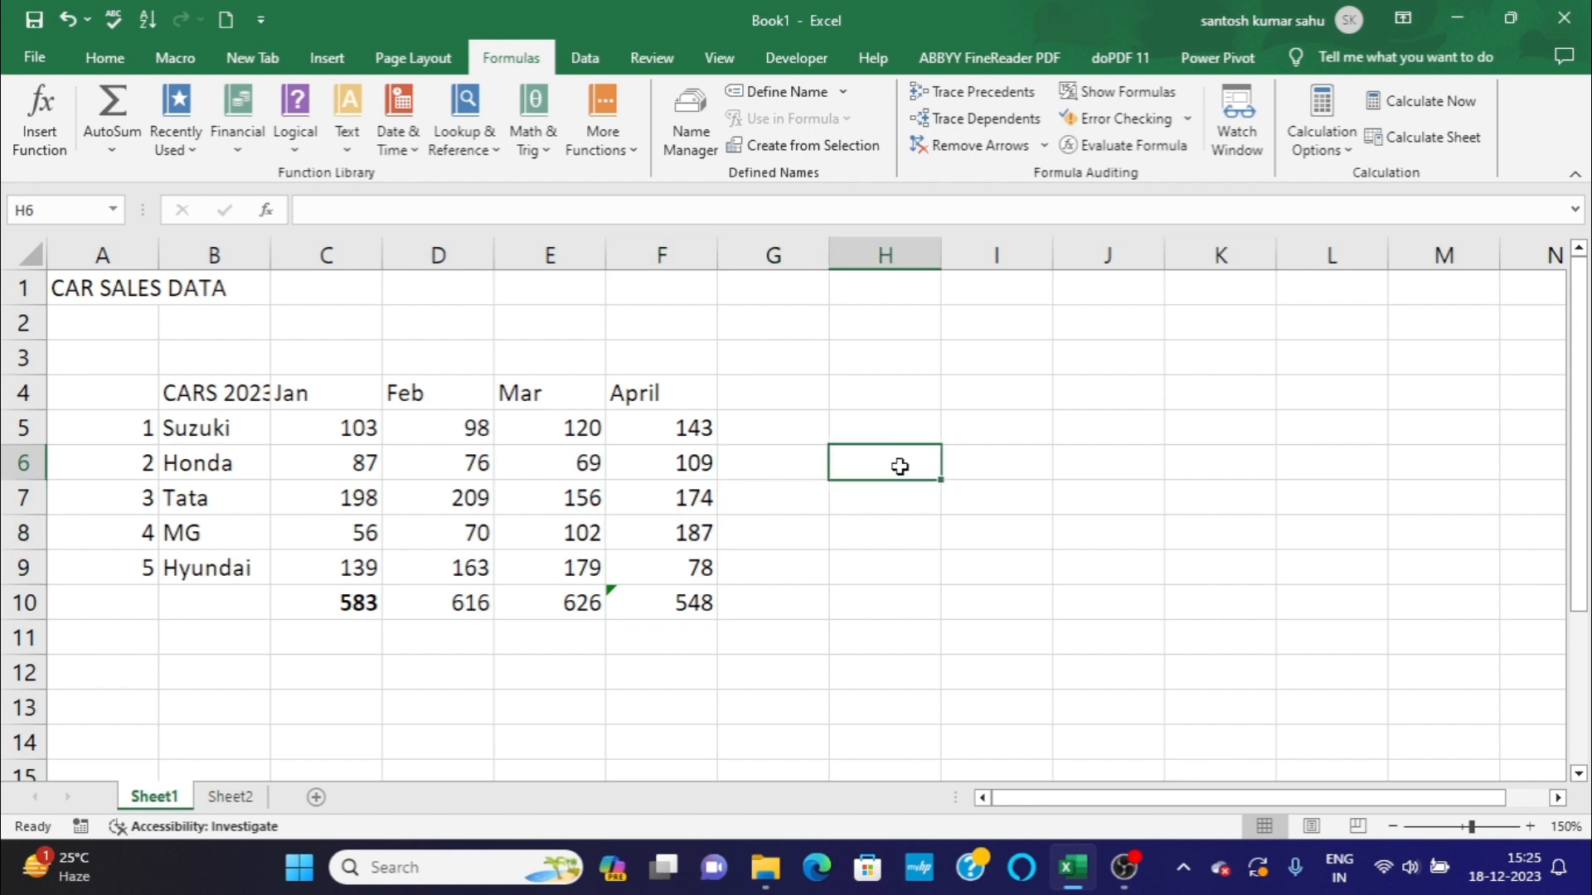
text(=)
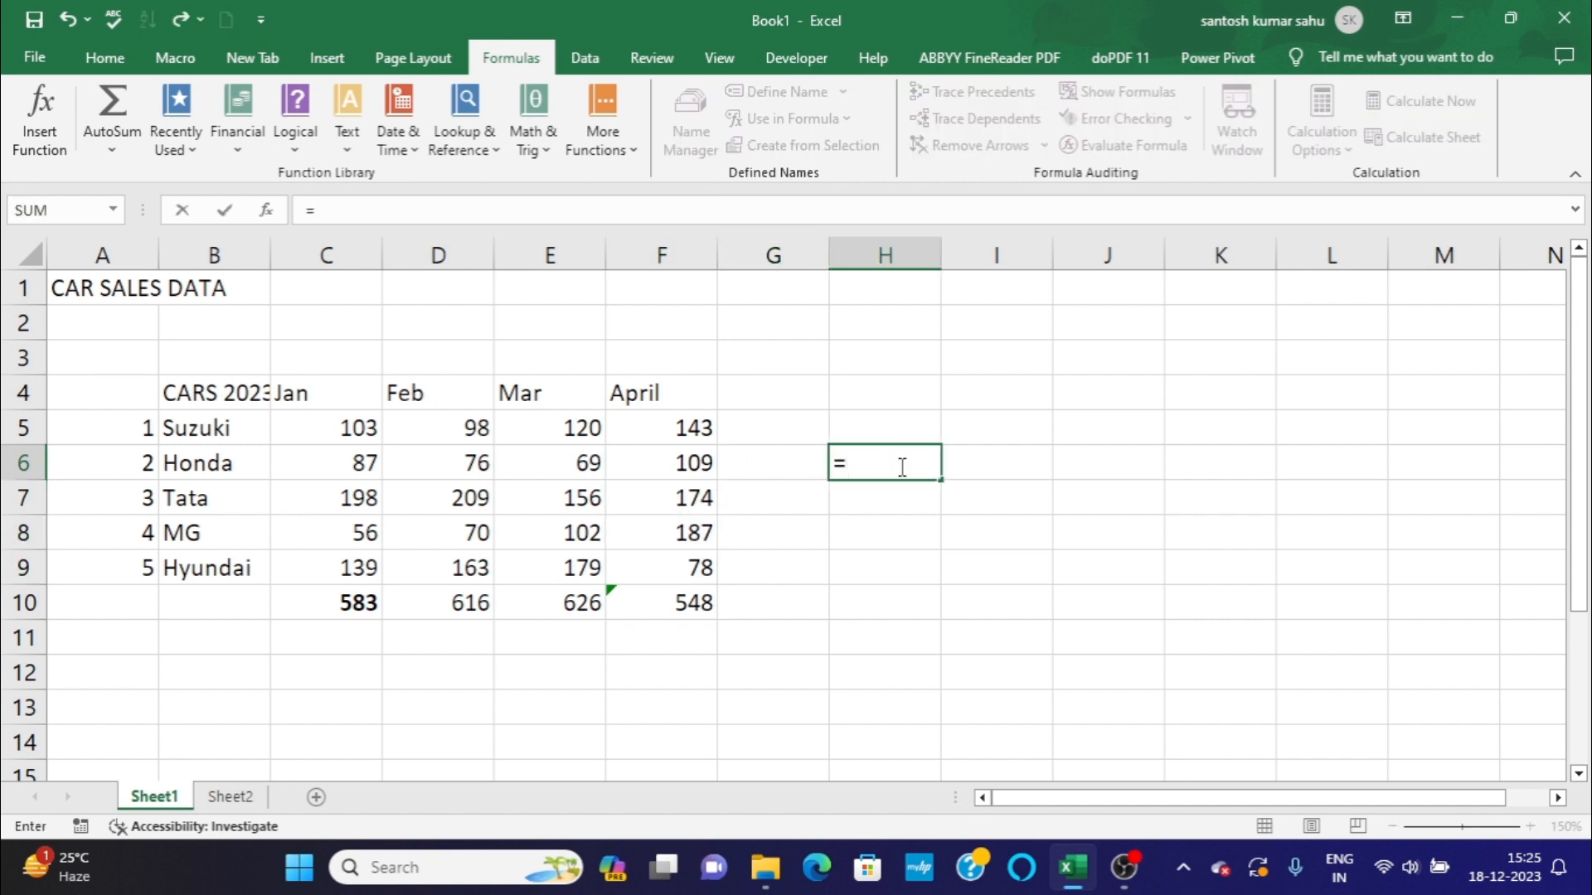
text(109)
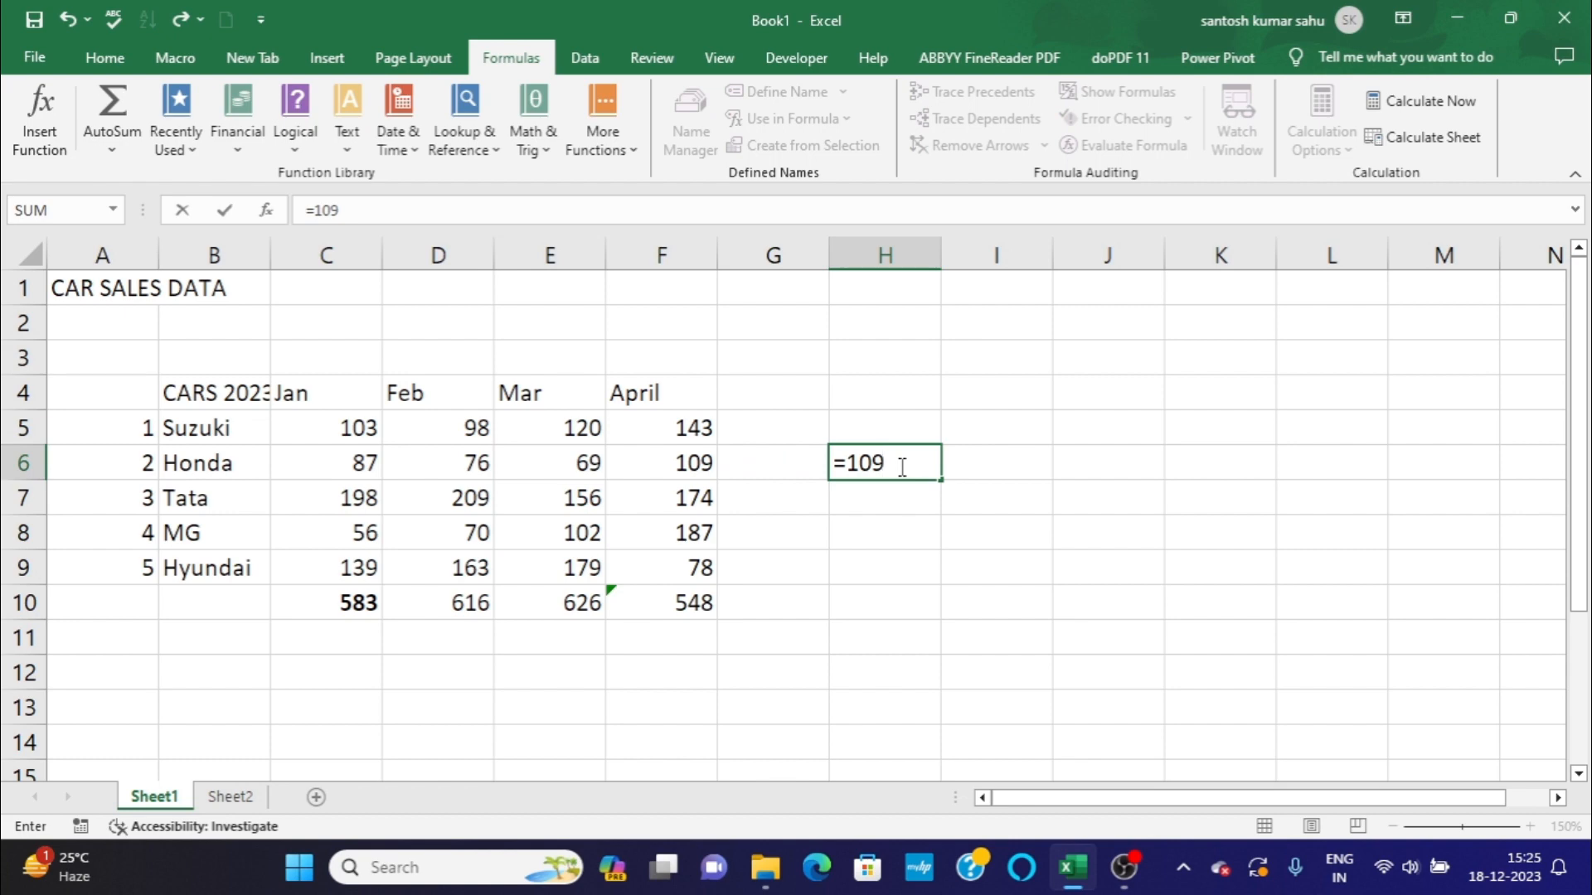
text(+174+187)
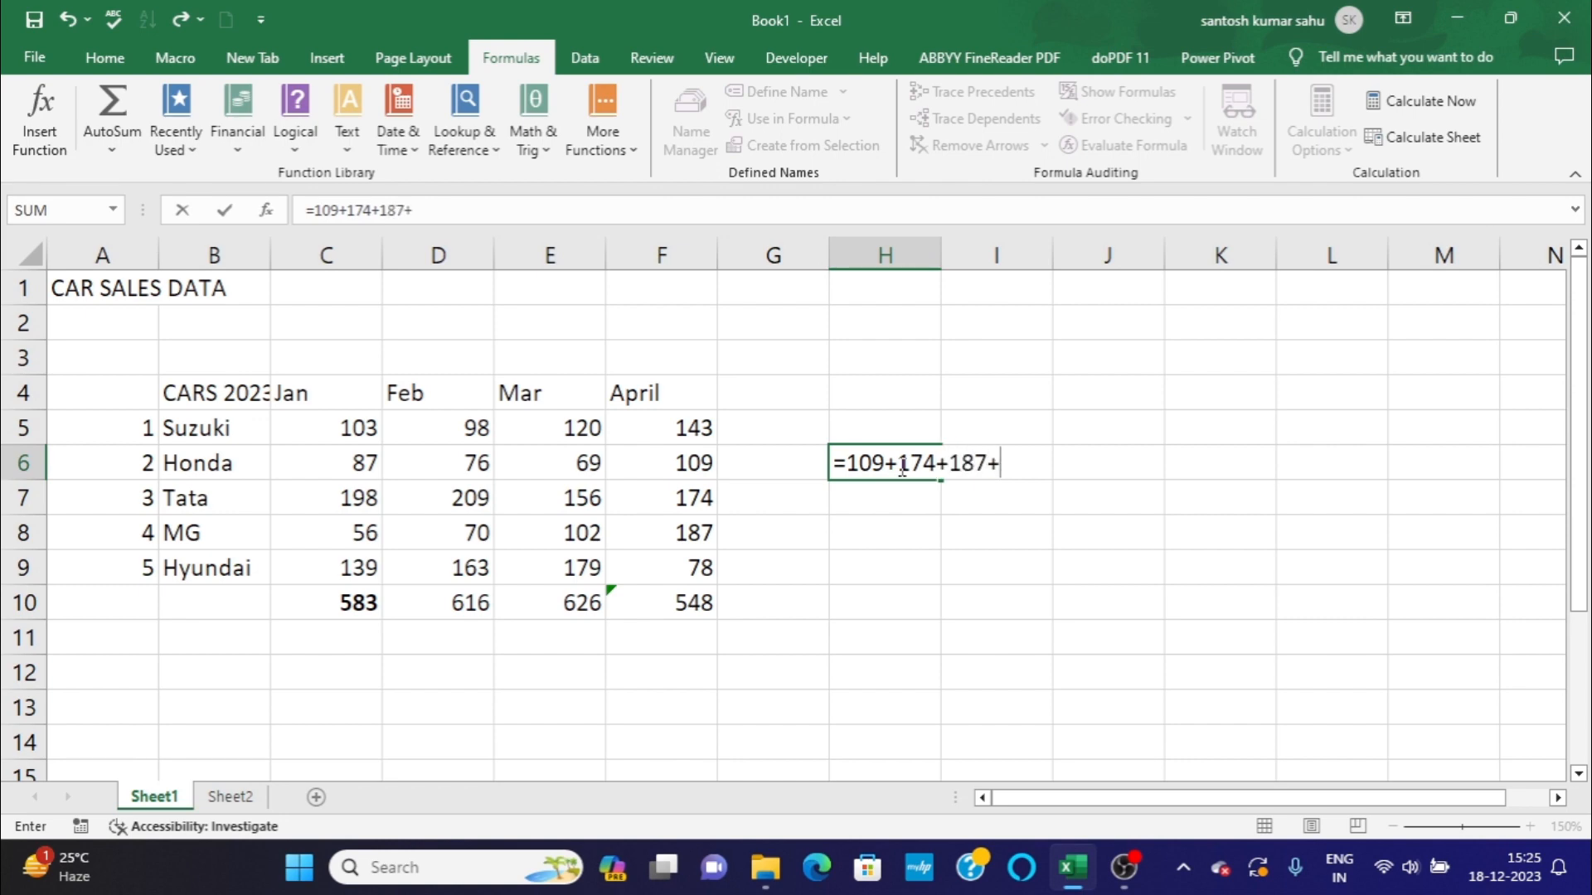
text(+78)
key(Return)
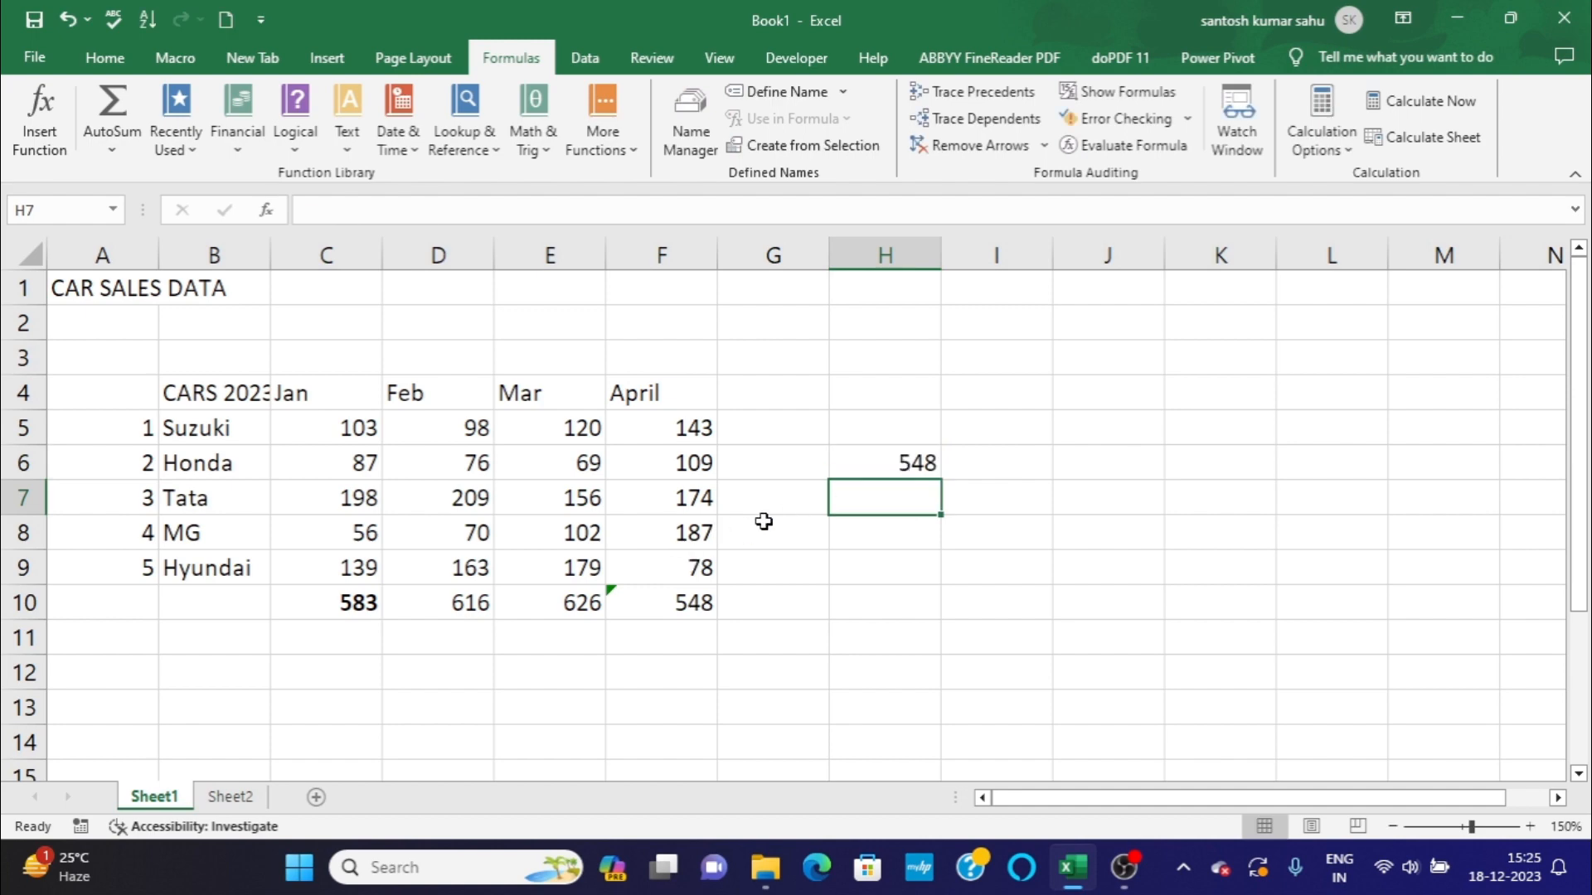
Compare the check sum in H6 with the April total in F10 and inspect its first and last summed cells.
click(879, 454)
click(642, 606)
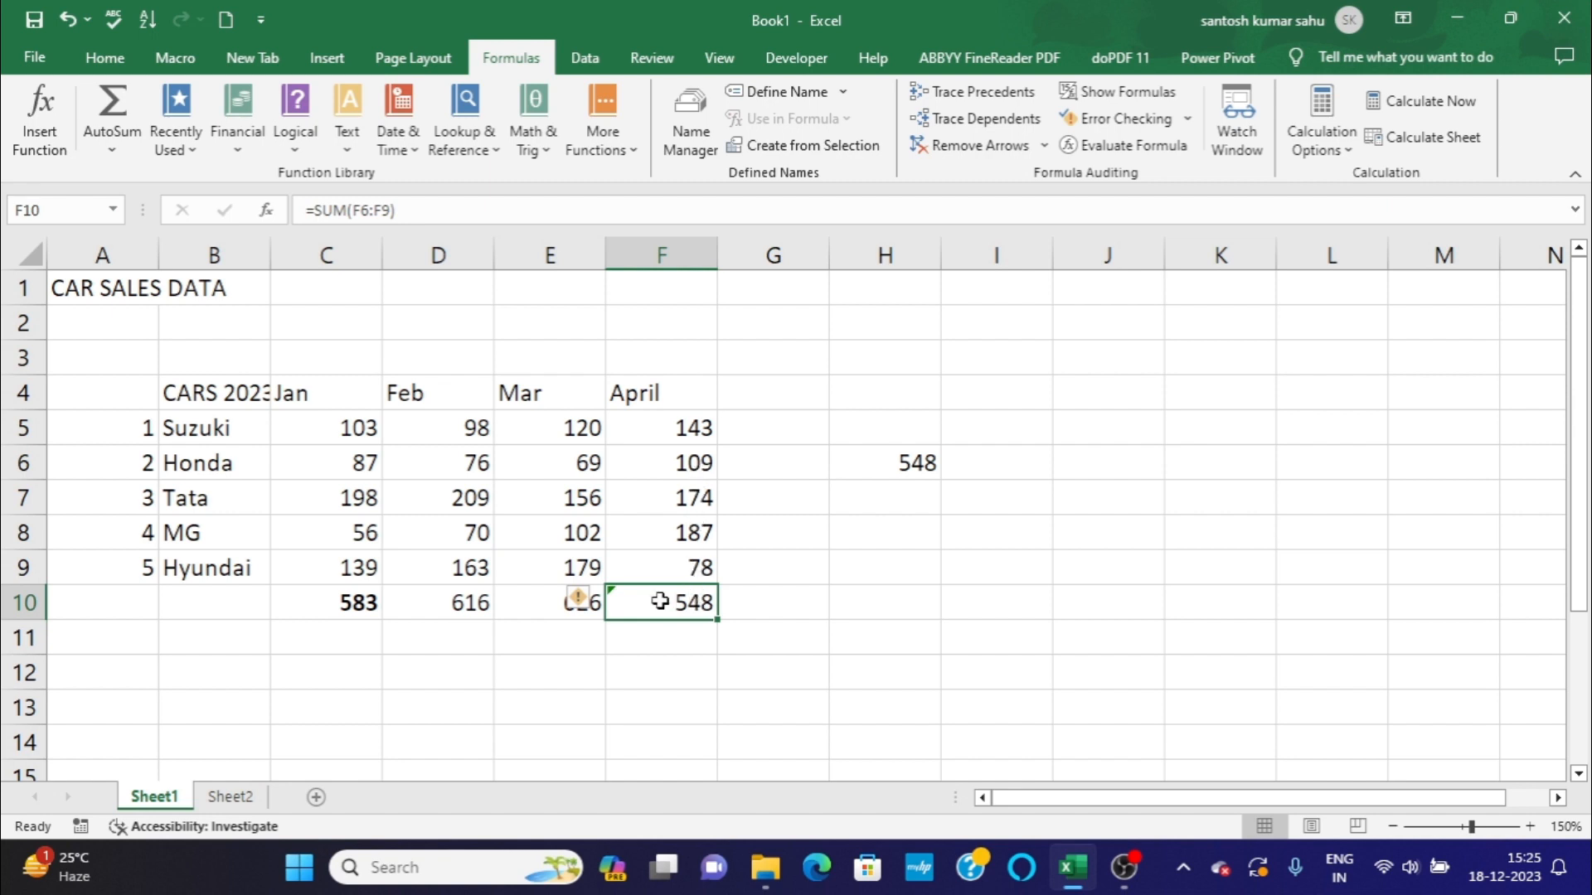
click(655, 459)
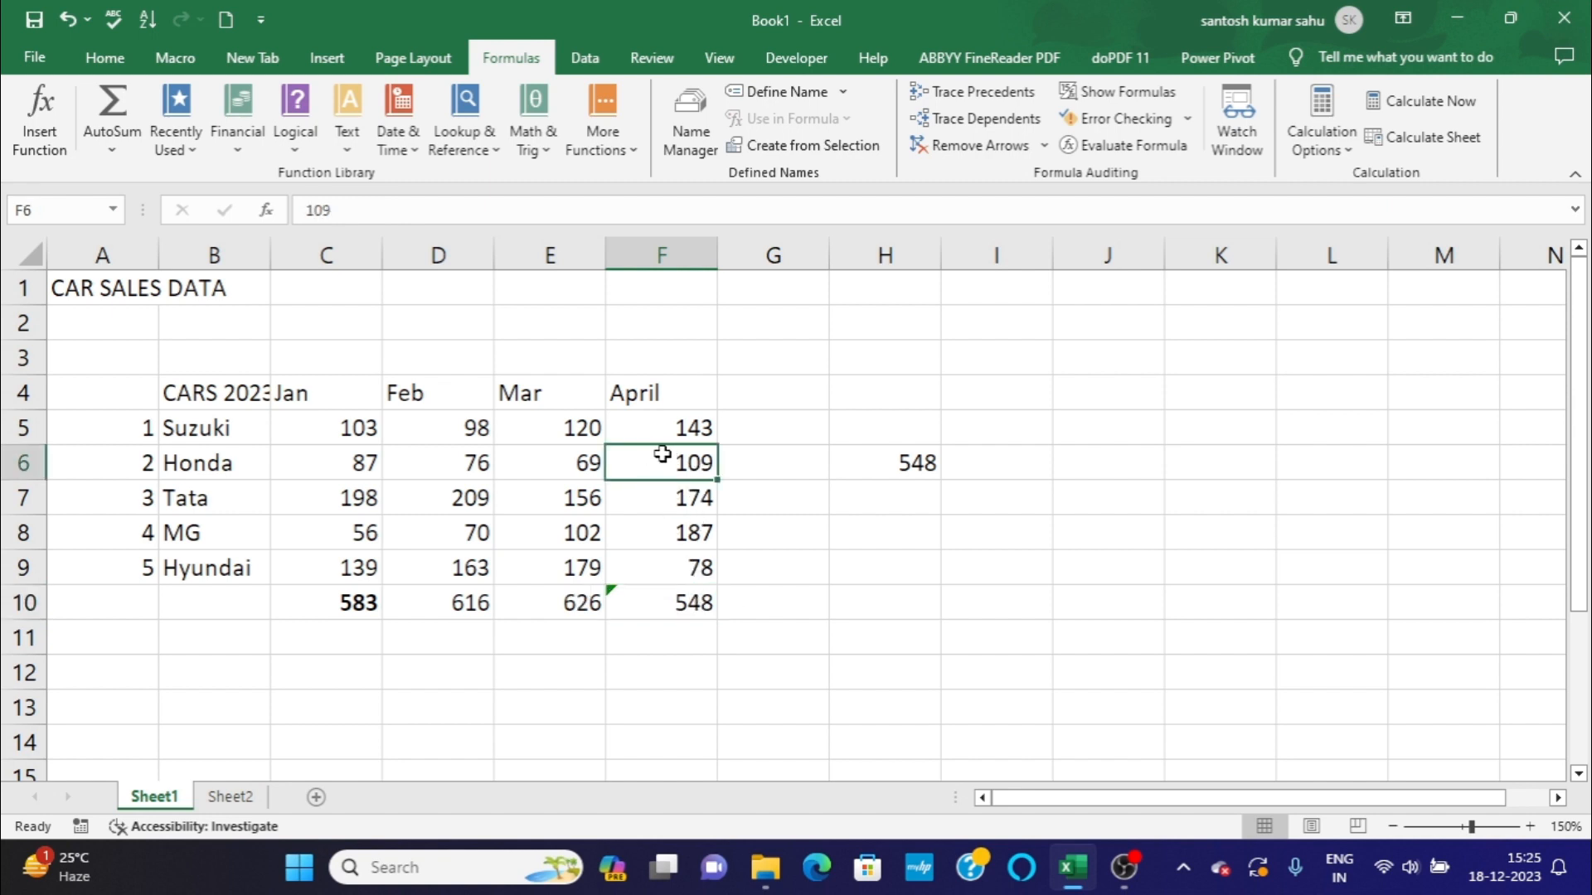
click(674, 569)
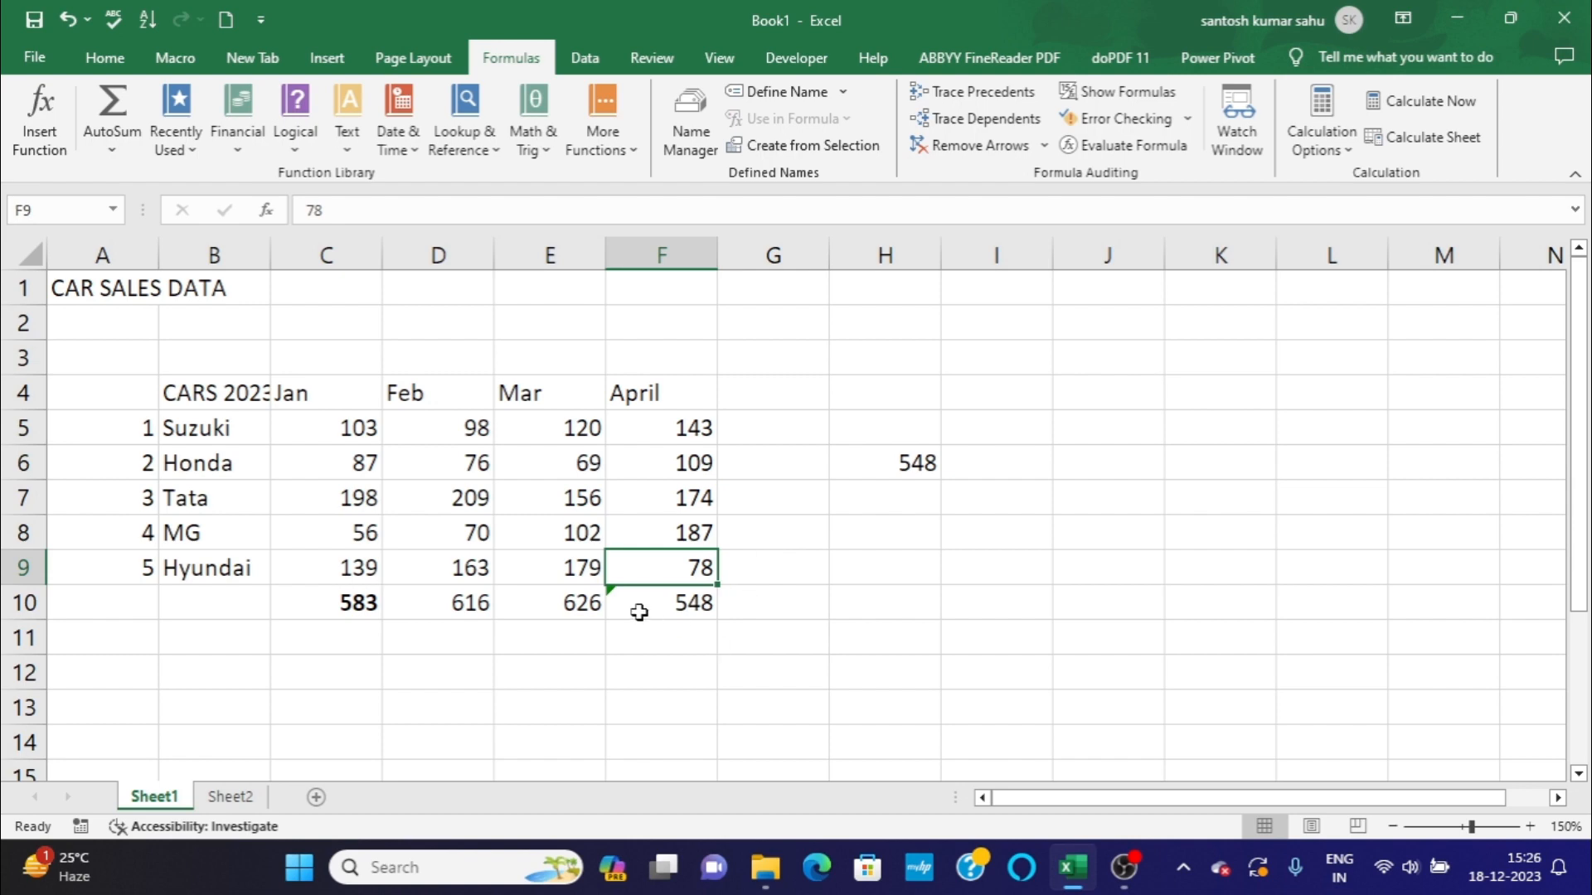
click(681, 644)
click(785, 629)
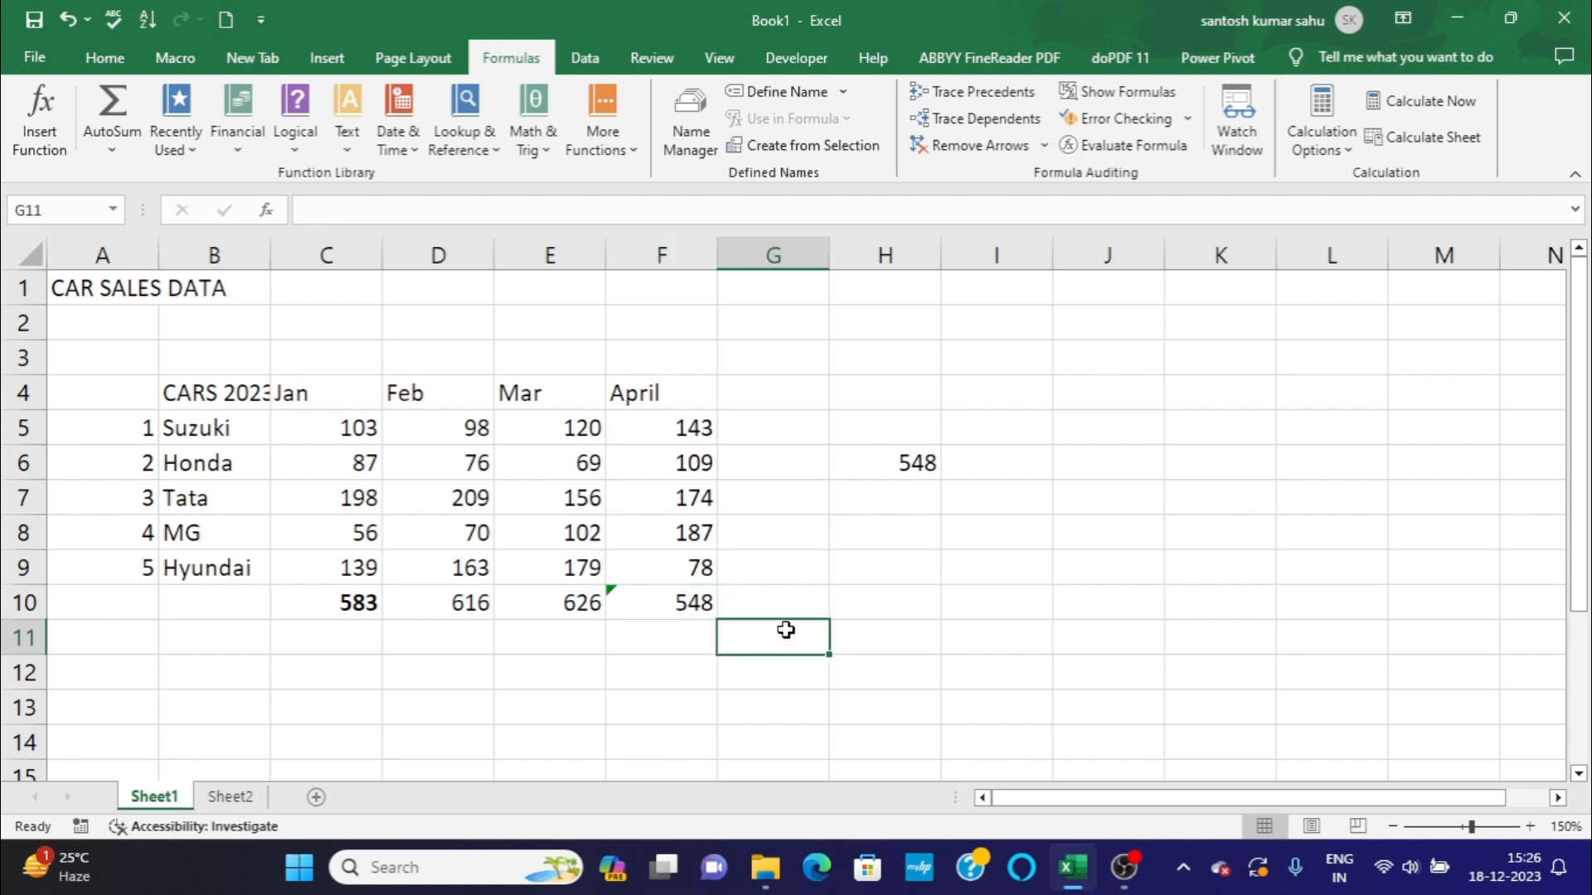
click(876, 646)
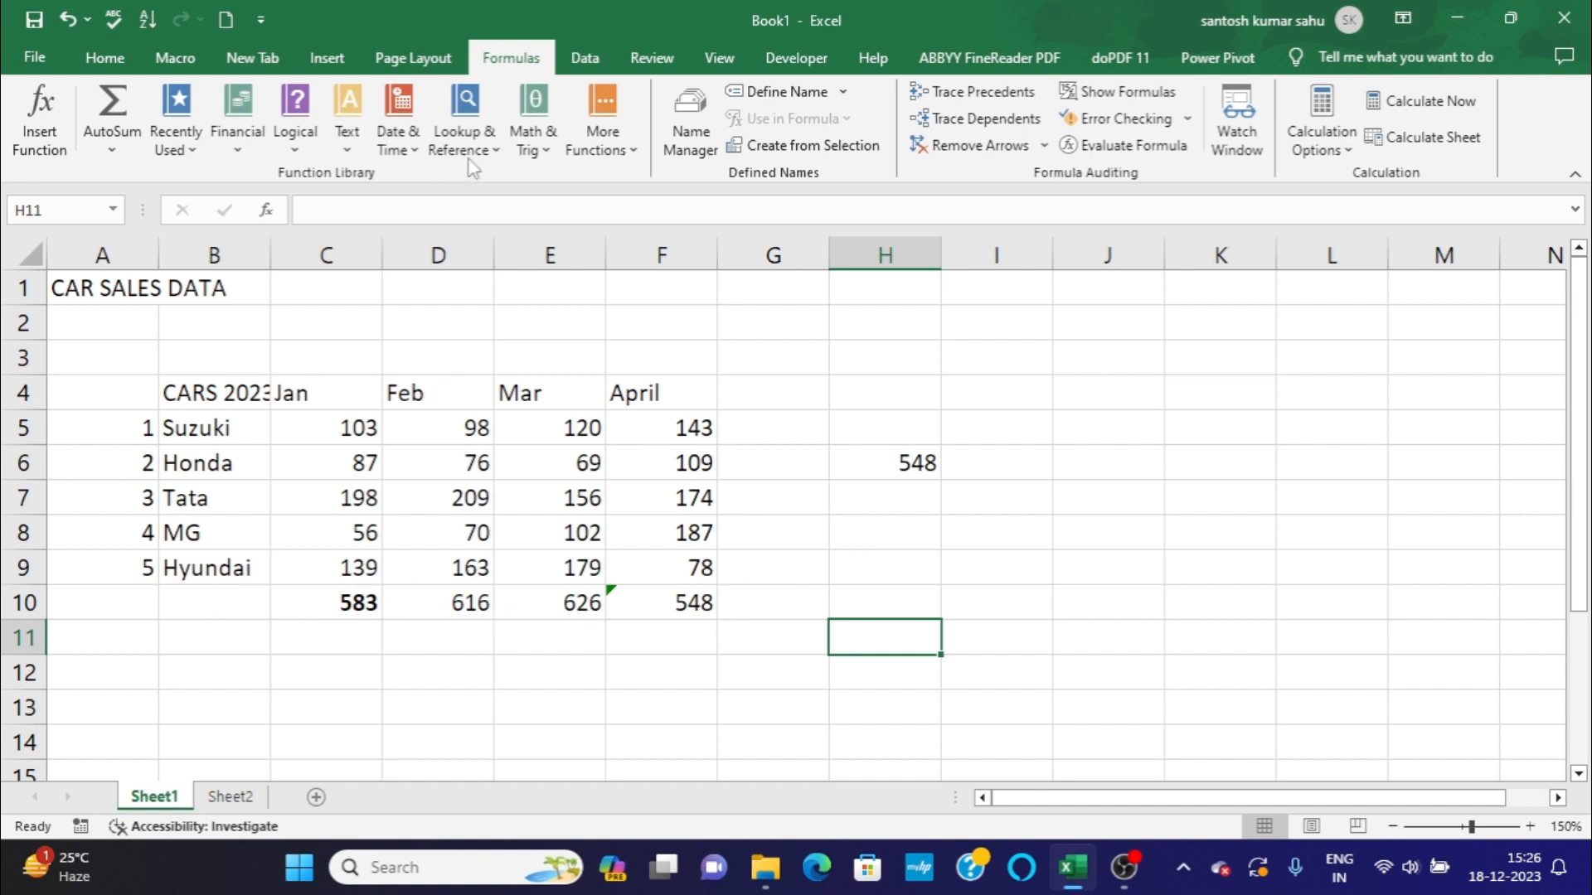
click(527, 135)
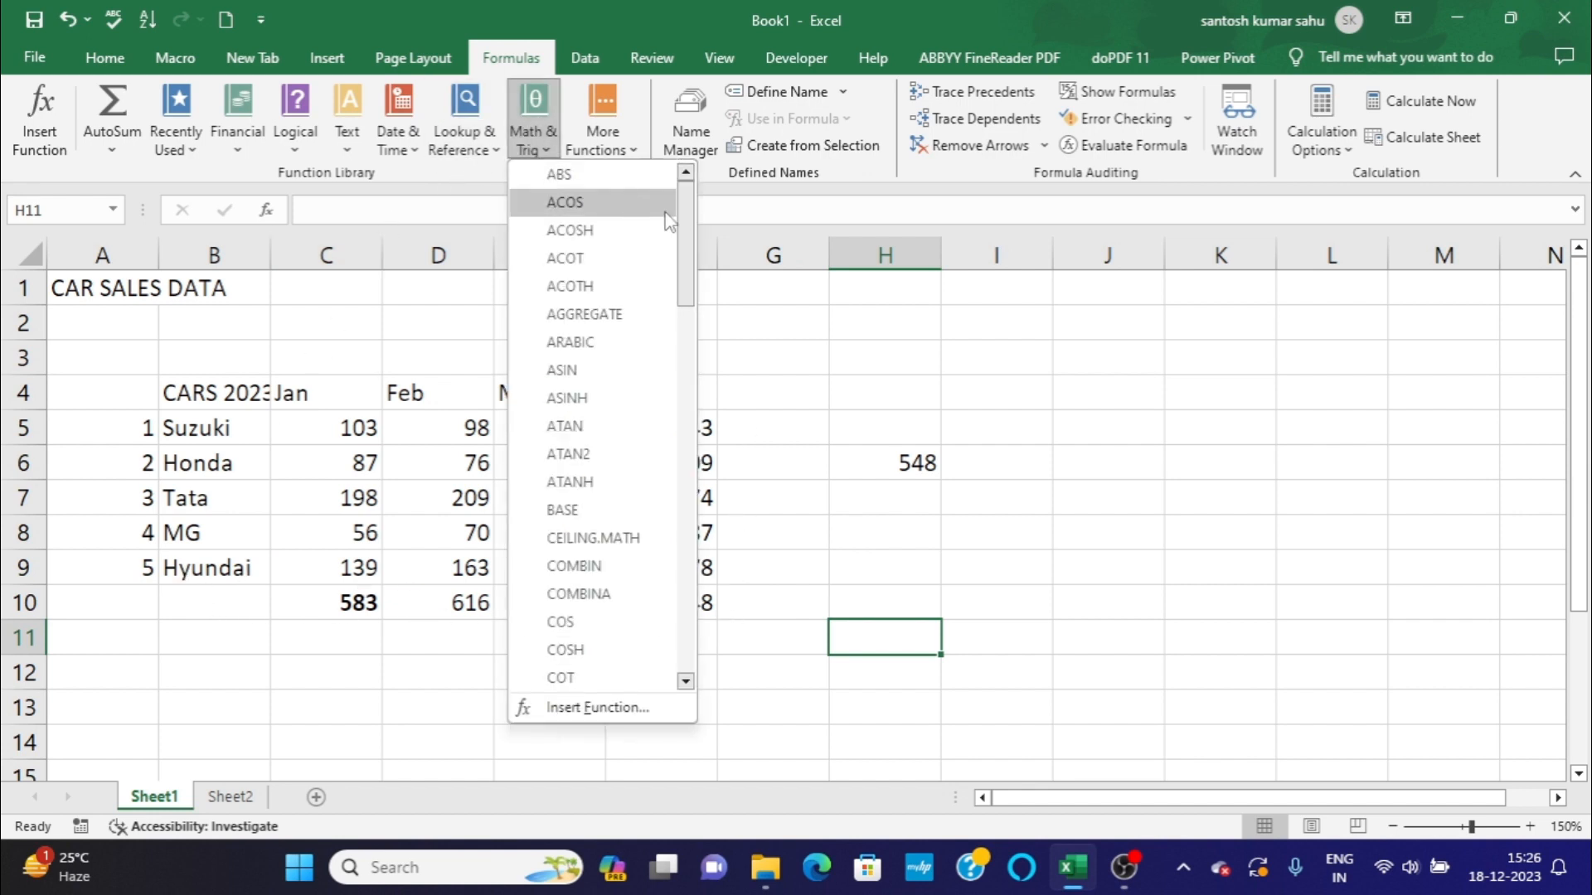
drag(687, 215, 680, 481)
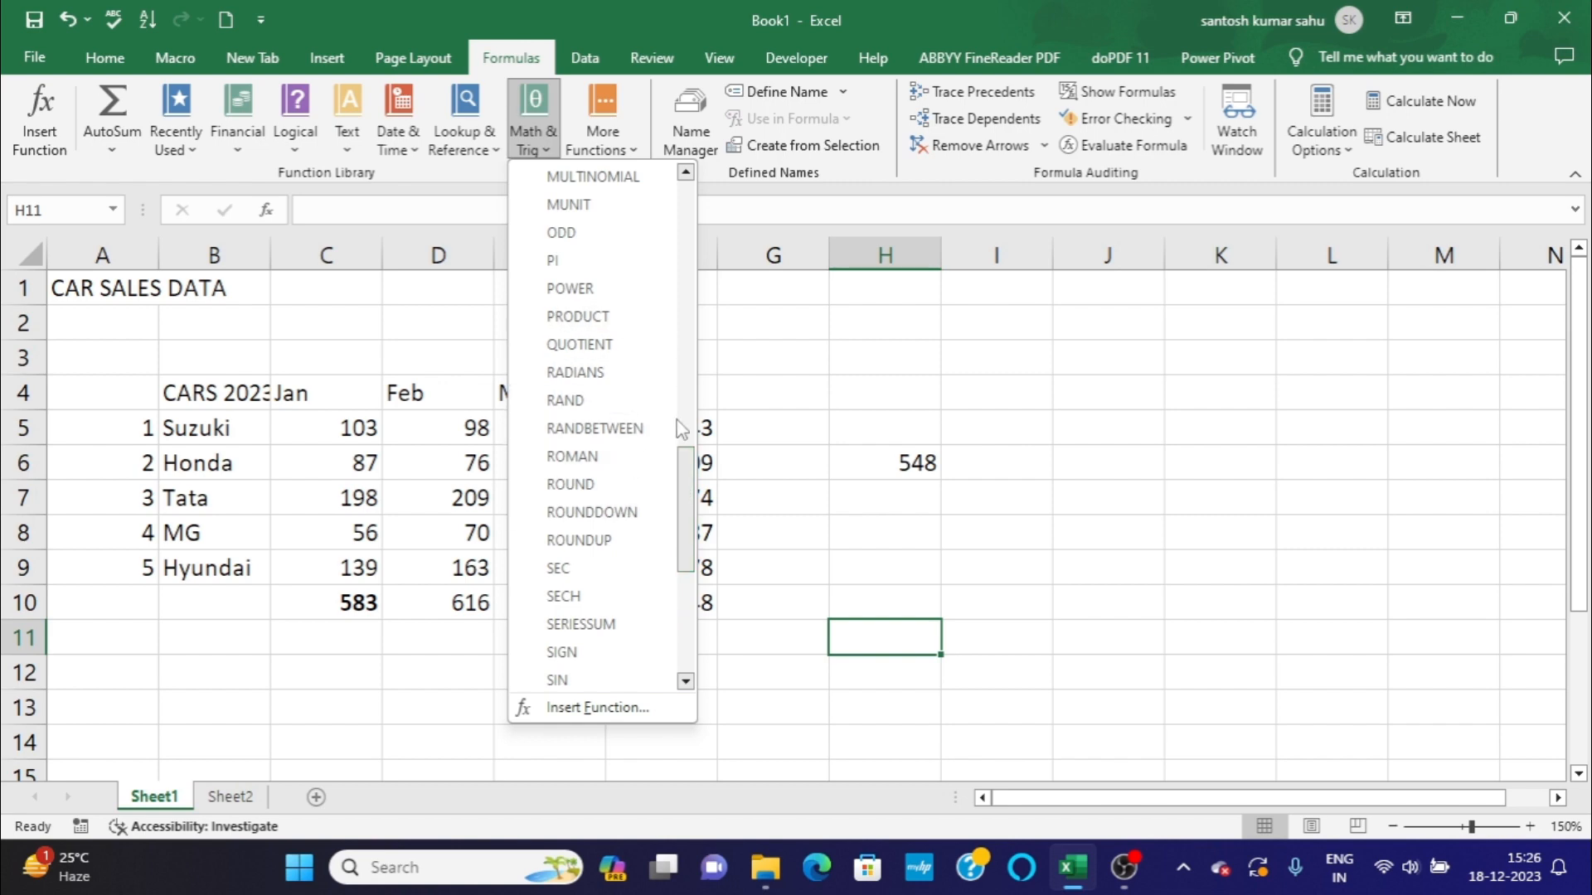
drag(685, 496, 685, 459)
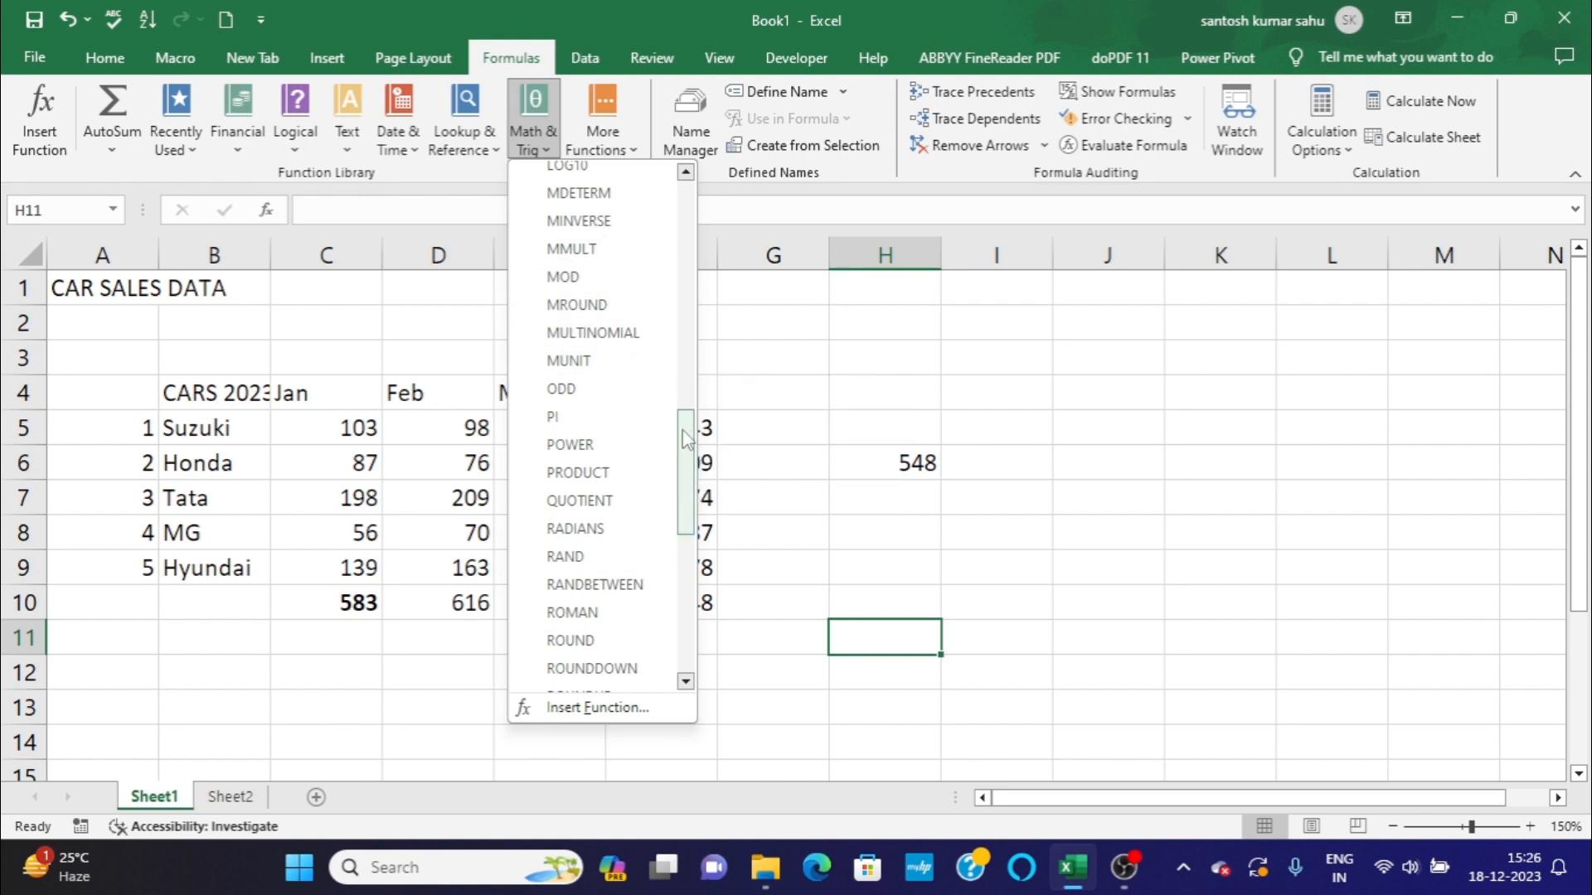
drag(685, 438, 701, 204)
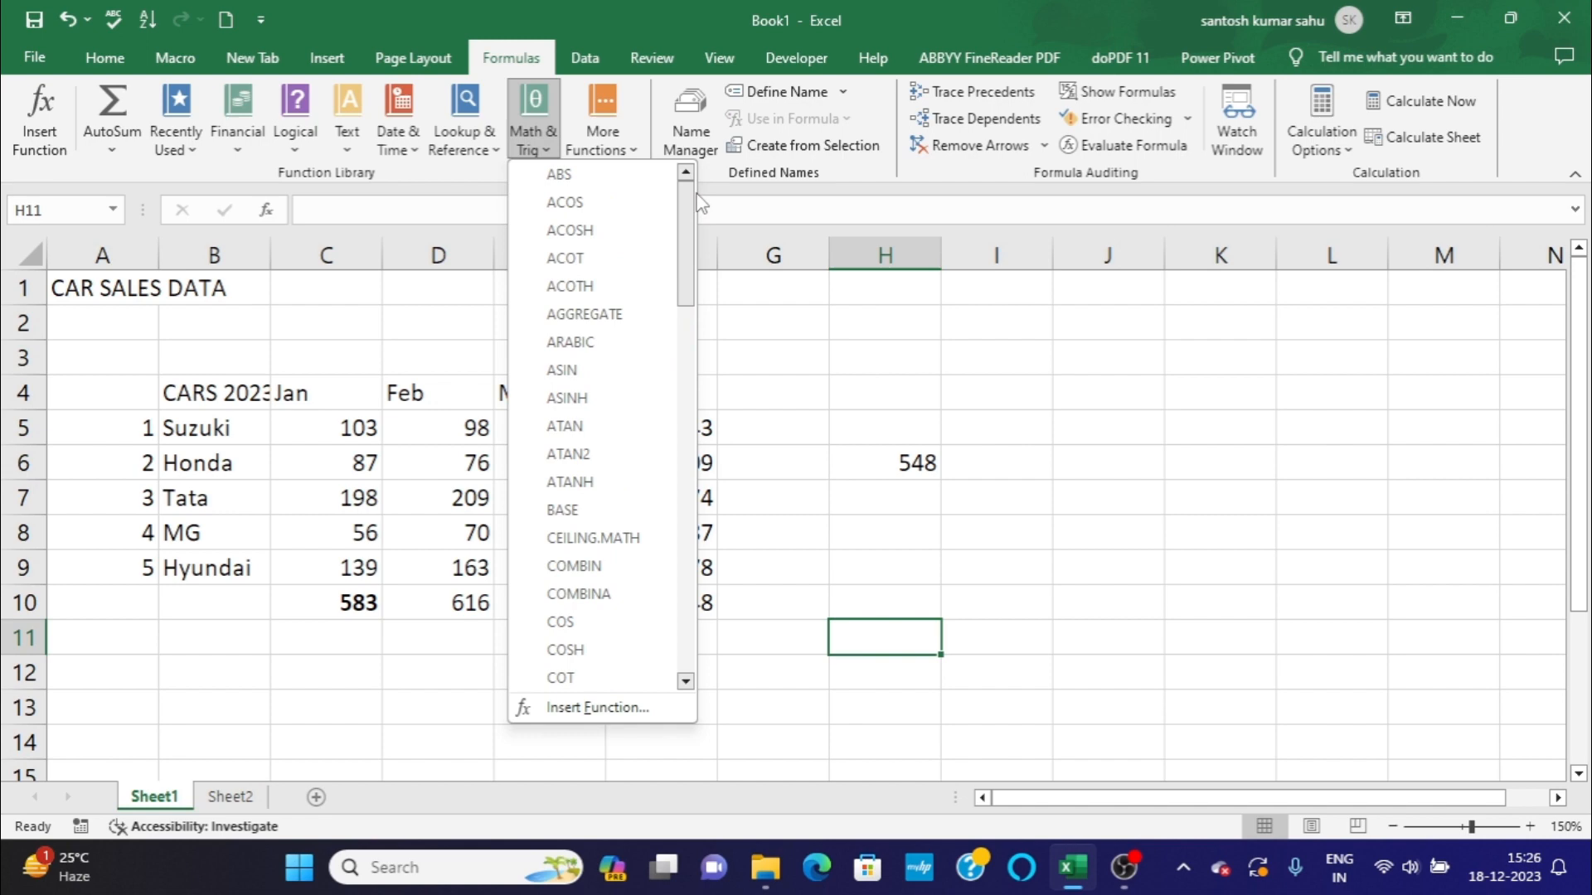
click(829, 347)
click(863, 354)
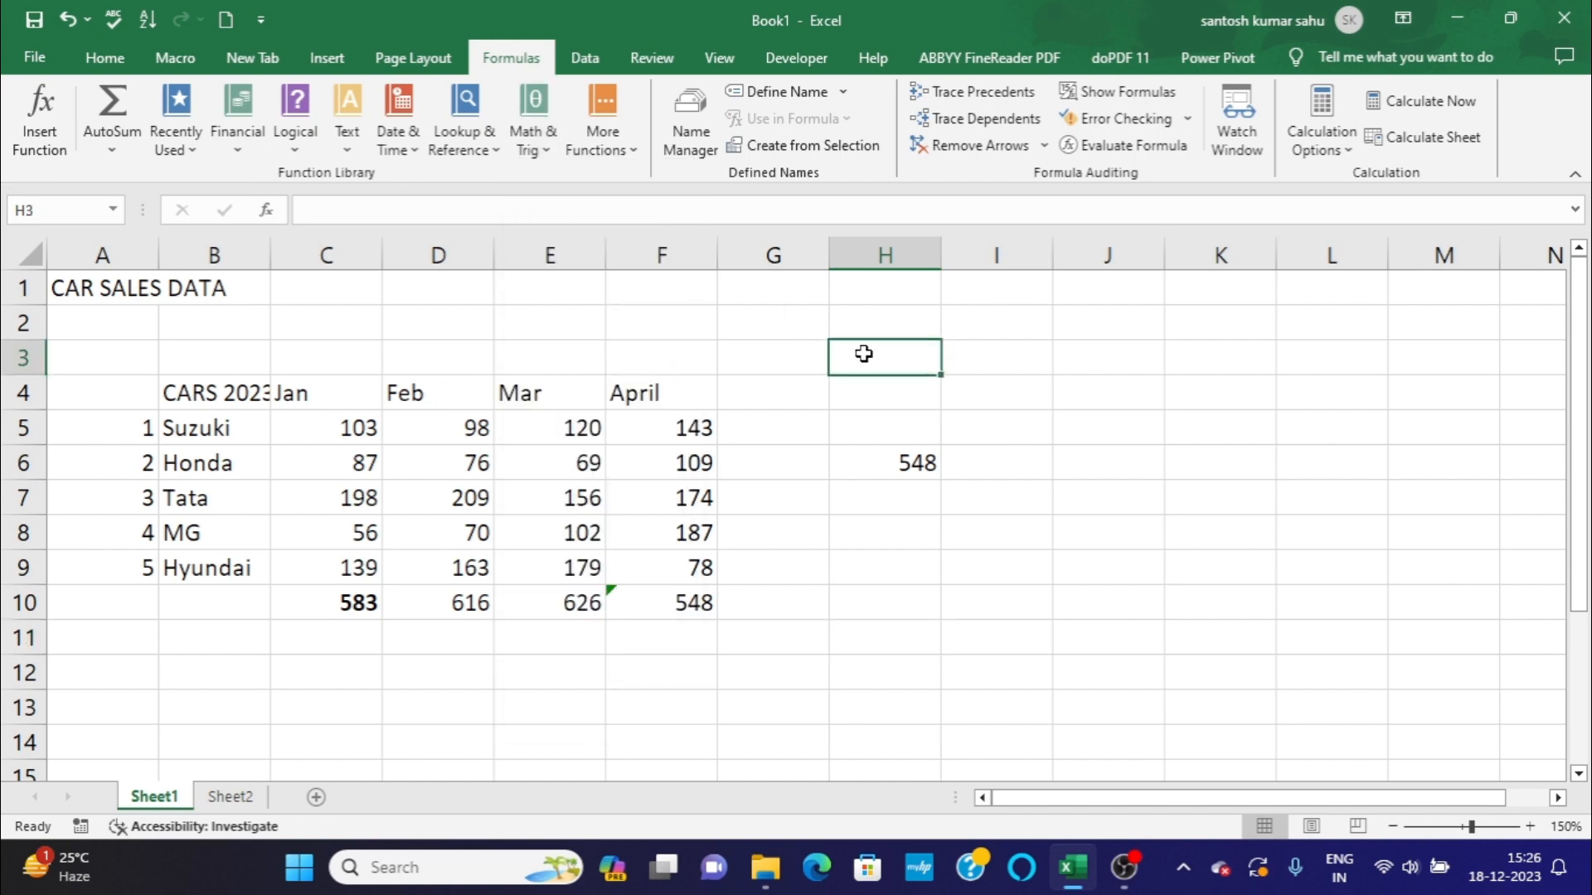
click(369, 660)
click(253, 643)
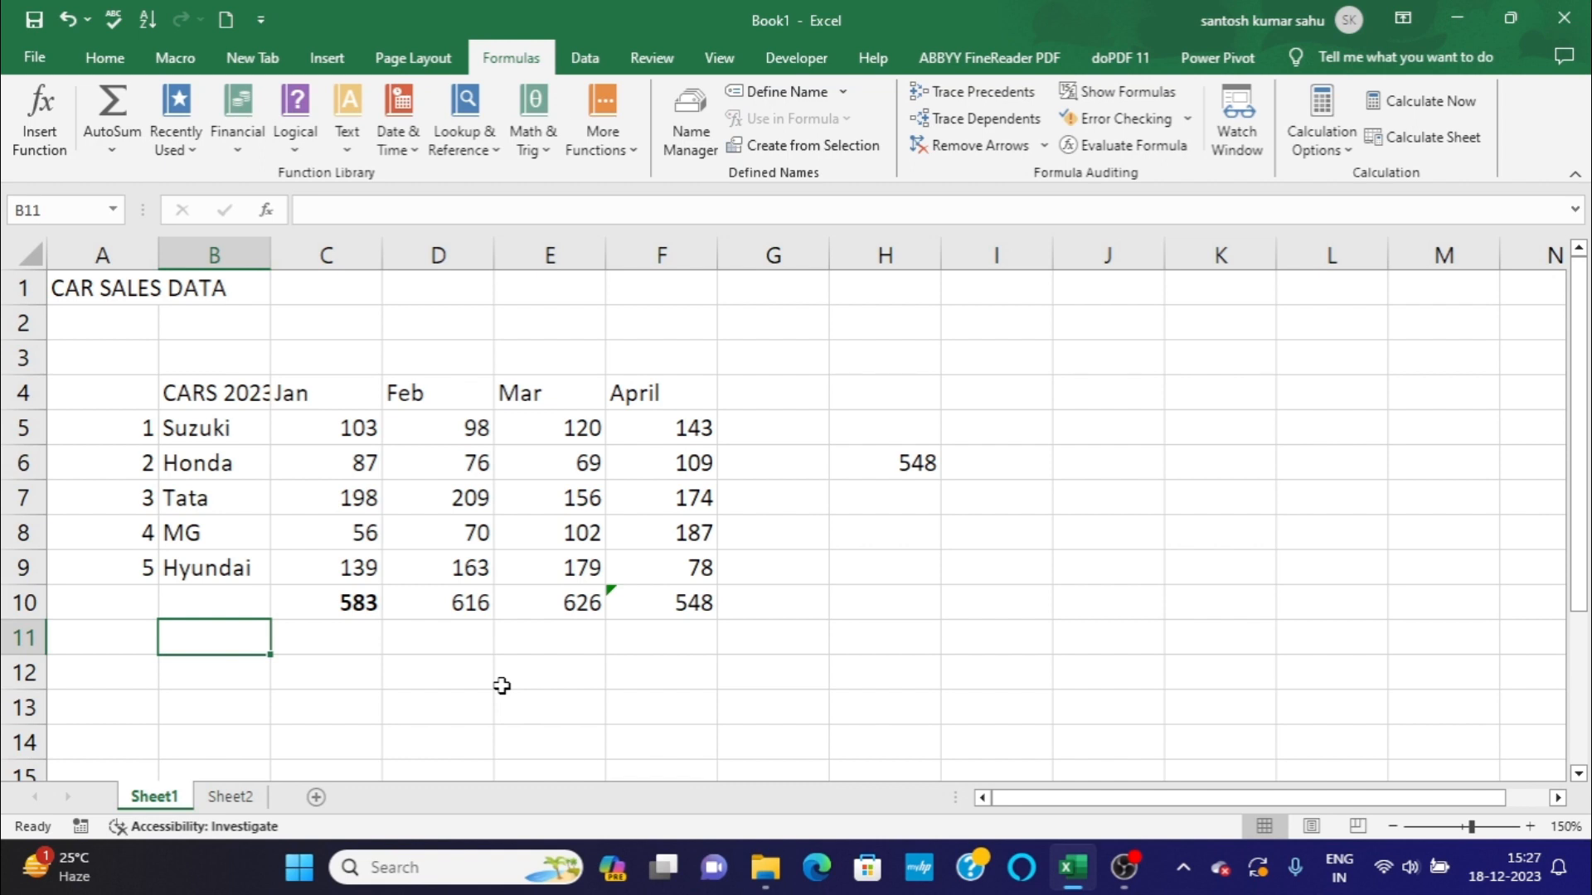
click(697, 680)
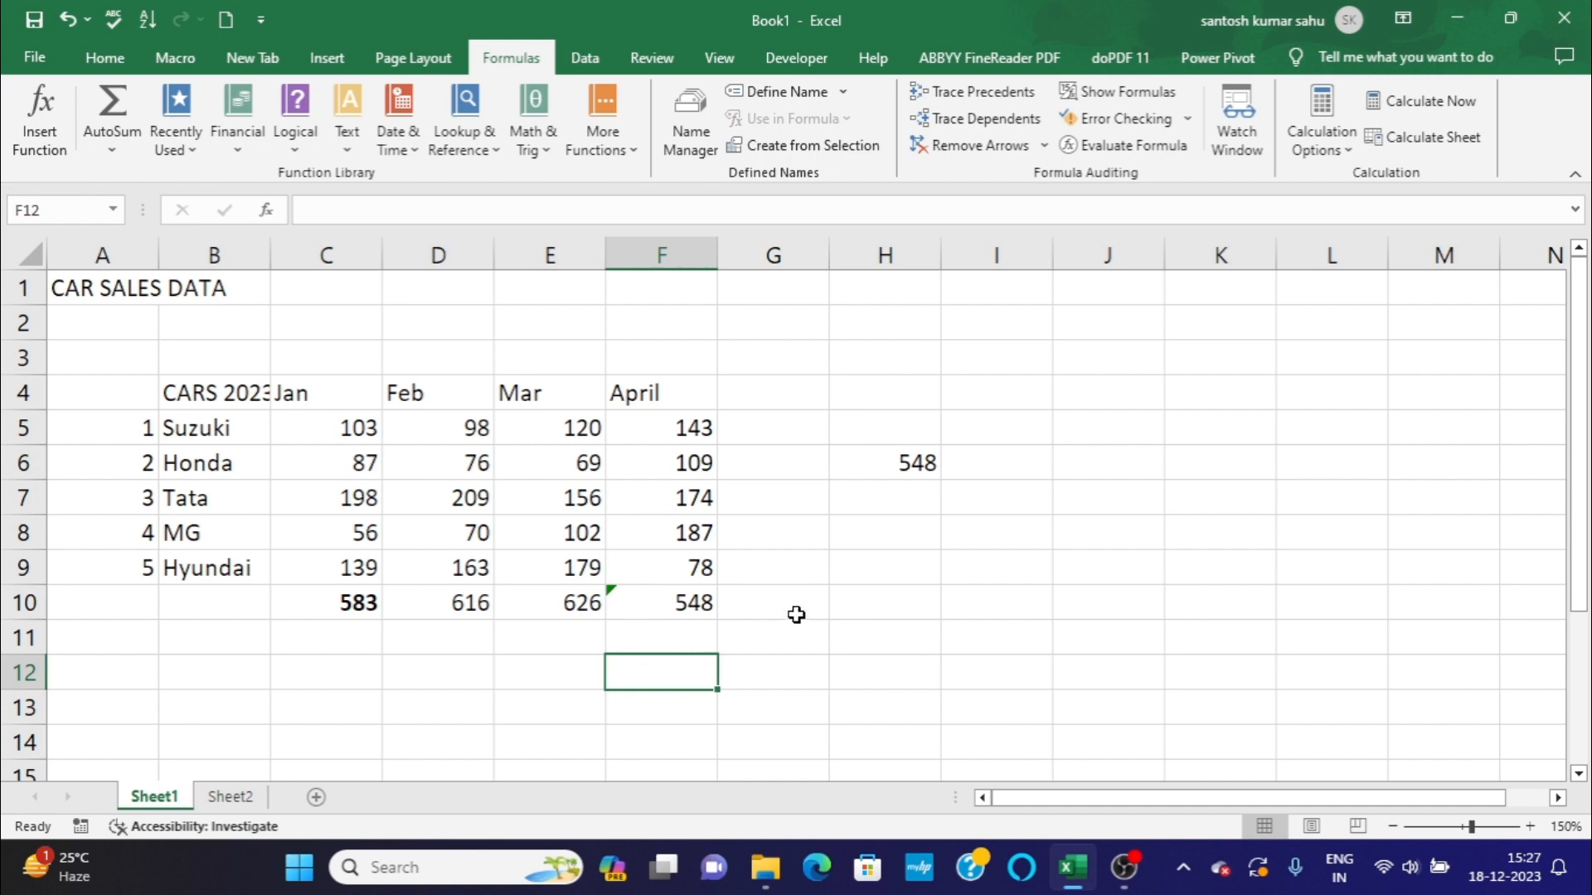
Look at the December sales report on Sheet2 and return to Sheet1.
click(247, 797)
click(633, 668)
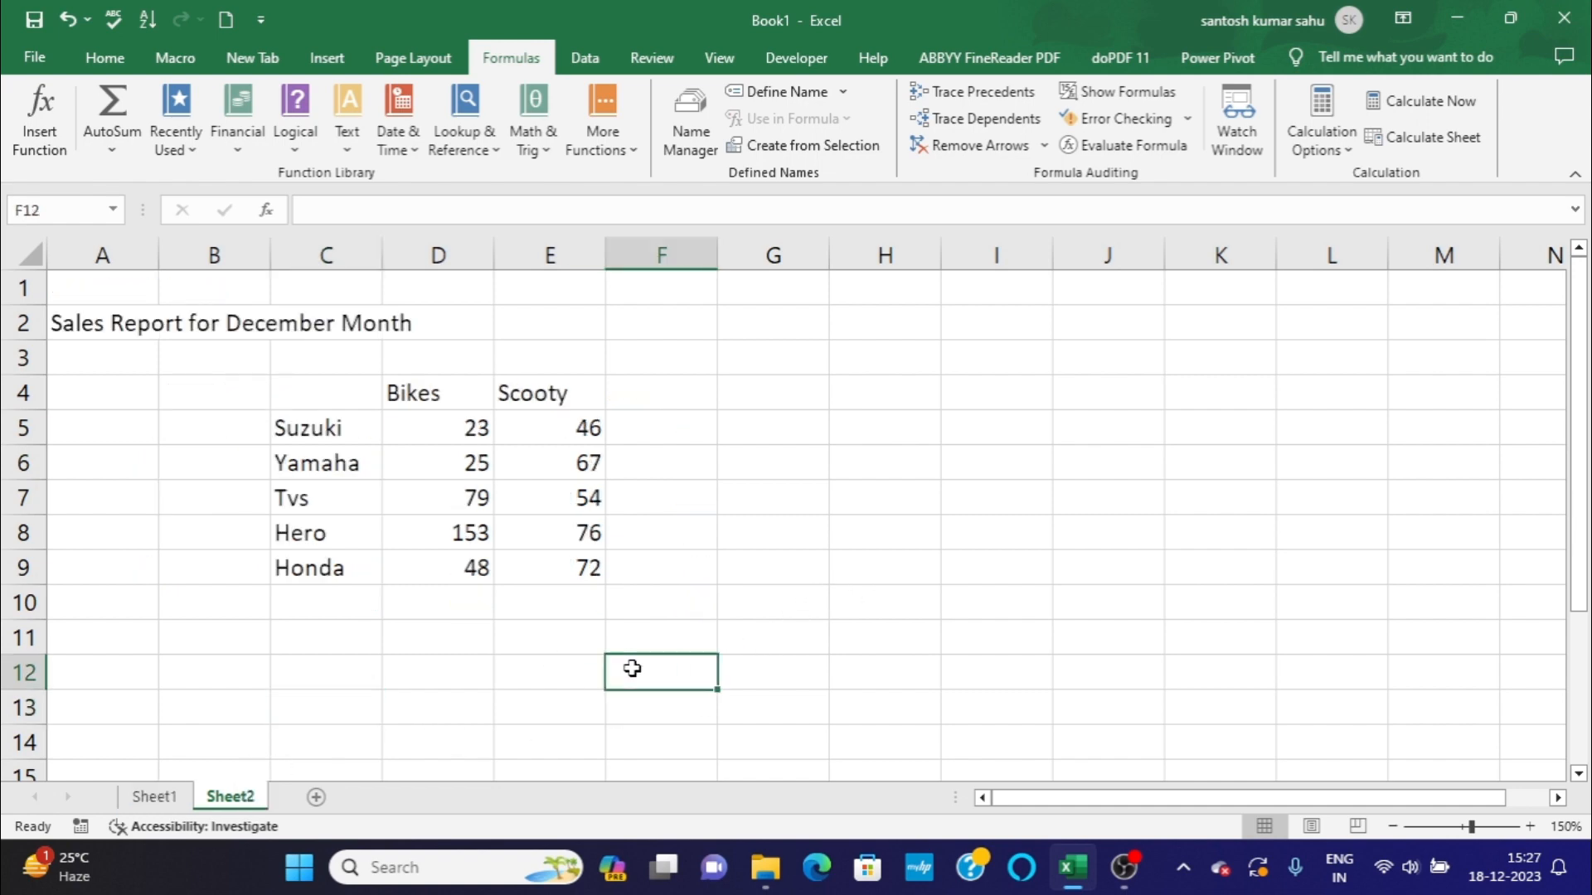
click(174, 800)
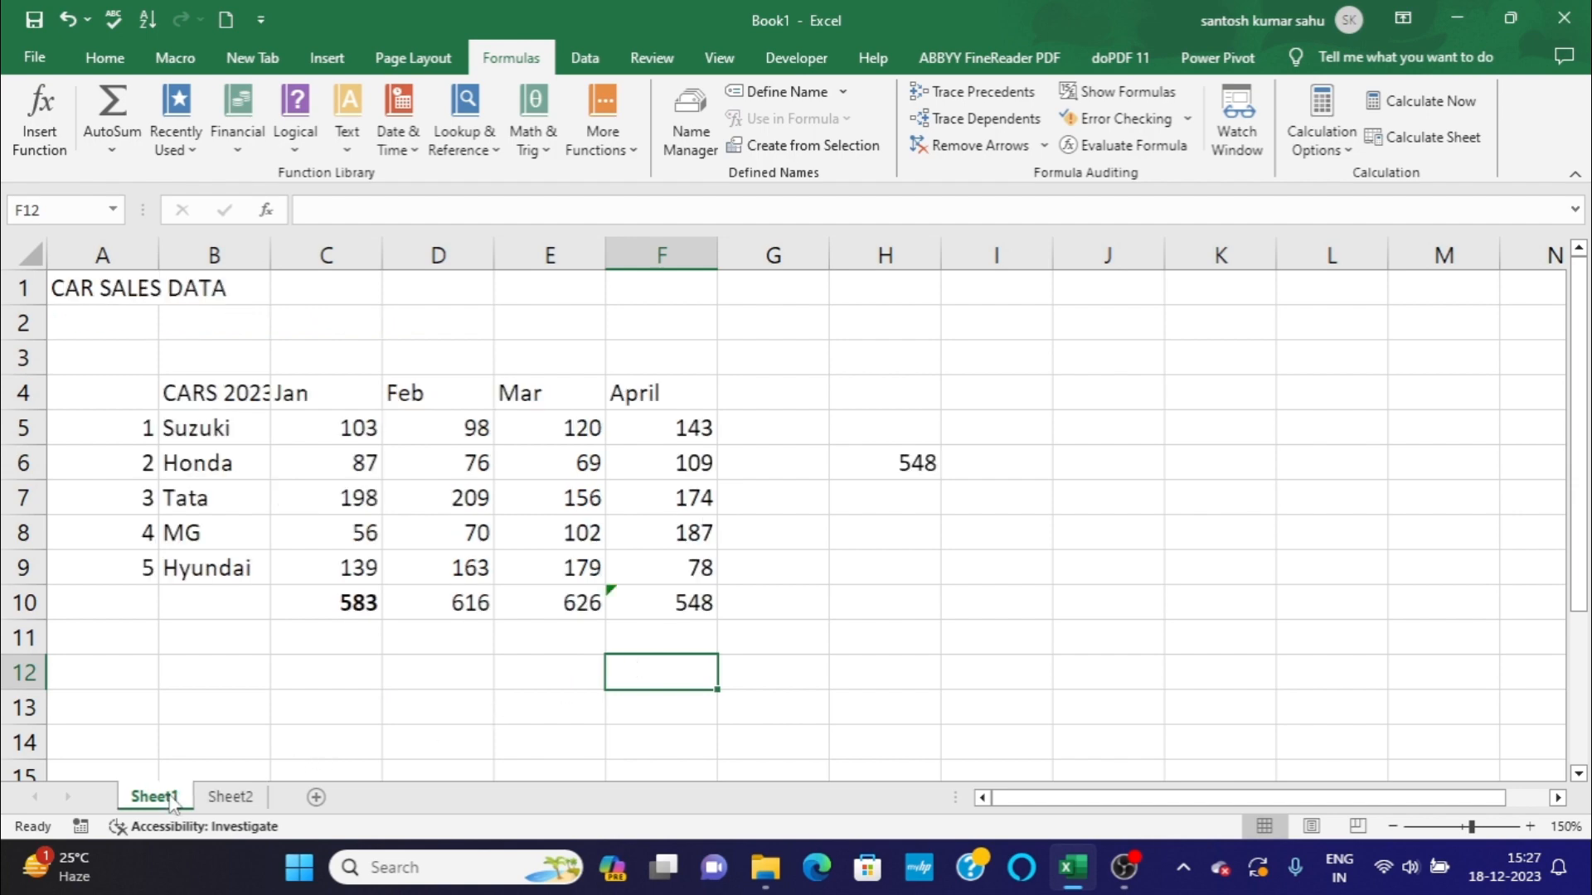
On Sheet2, enter the heading December in cell D3 above the Bikes column.
click(231, 797)
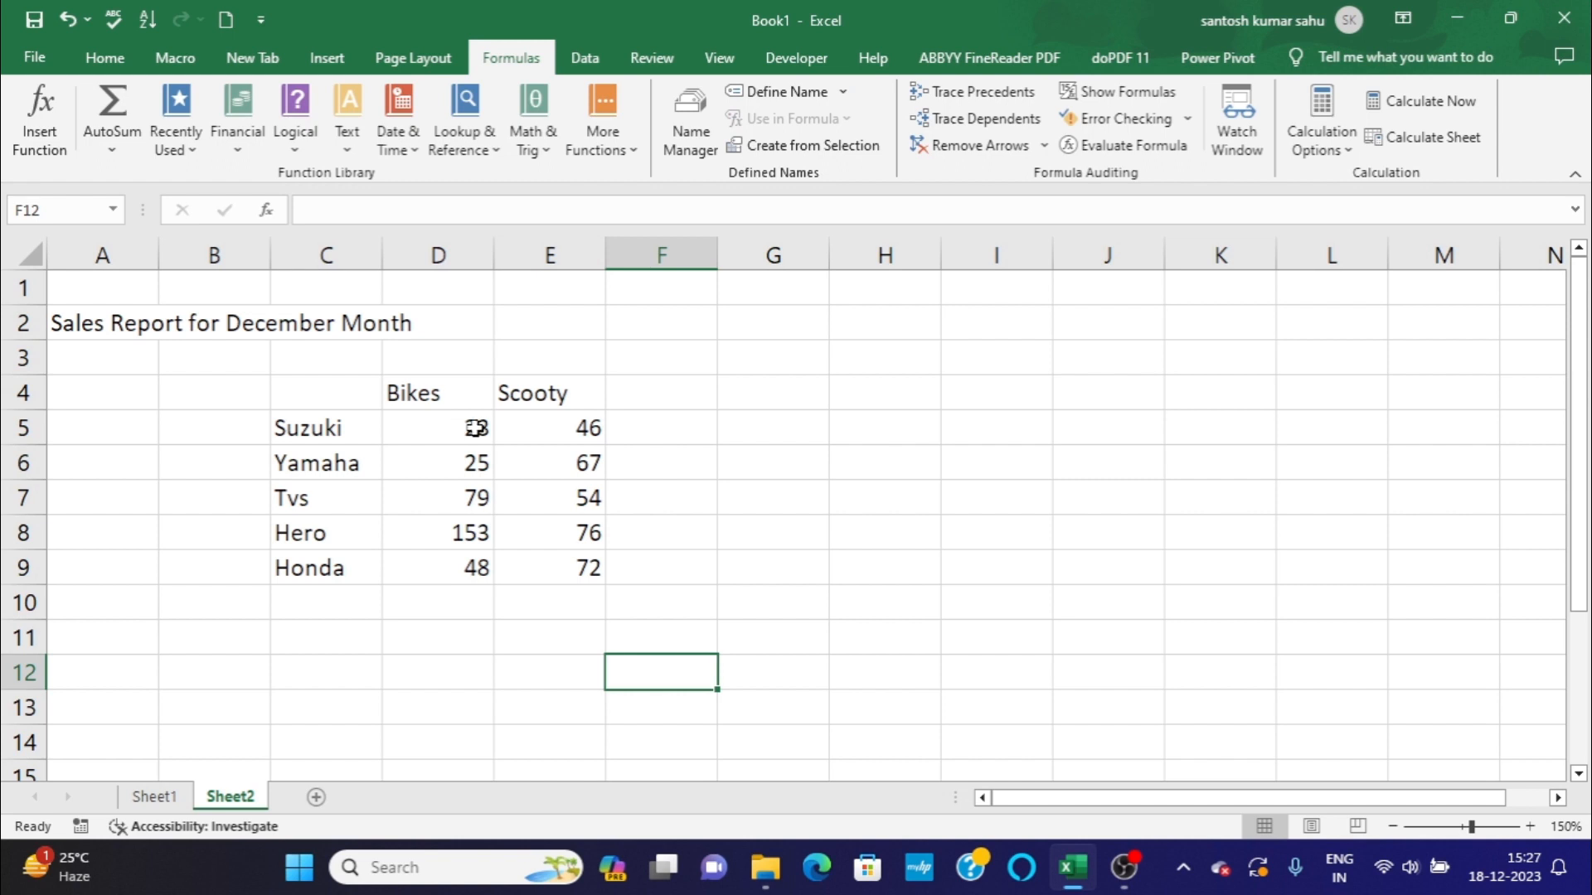
click(463, 358)
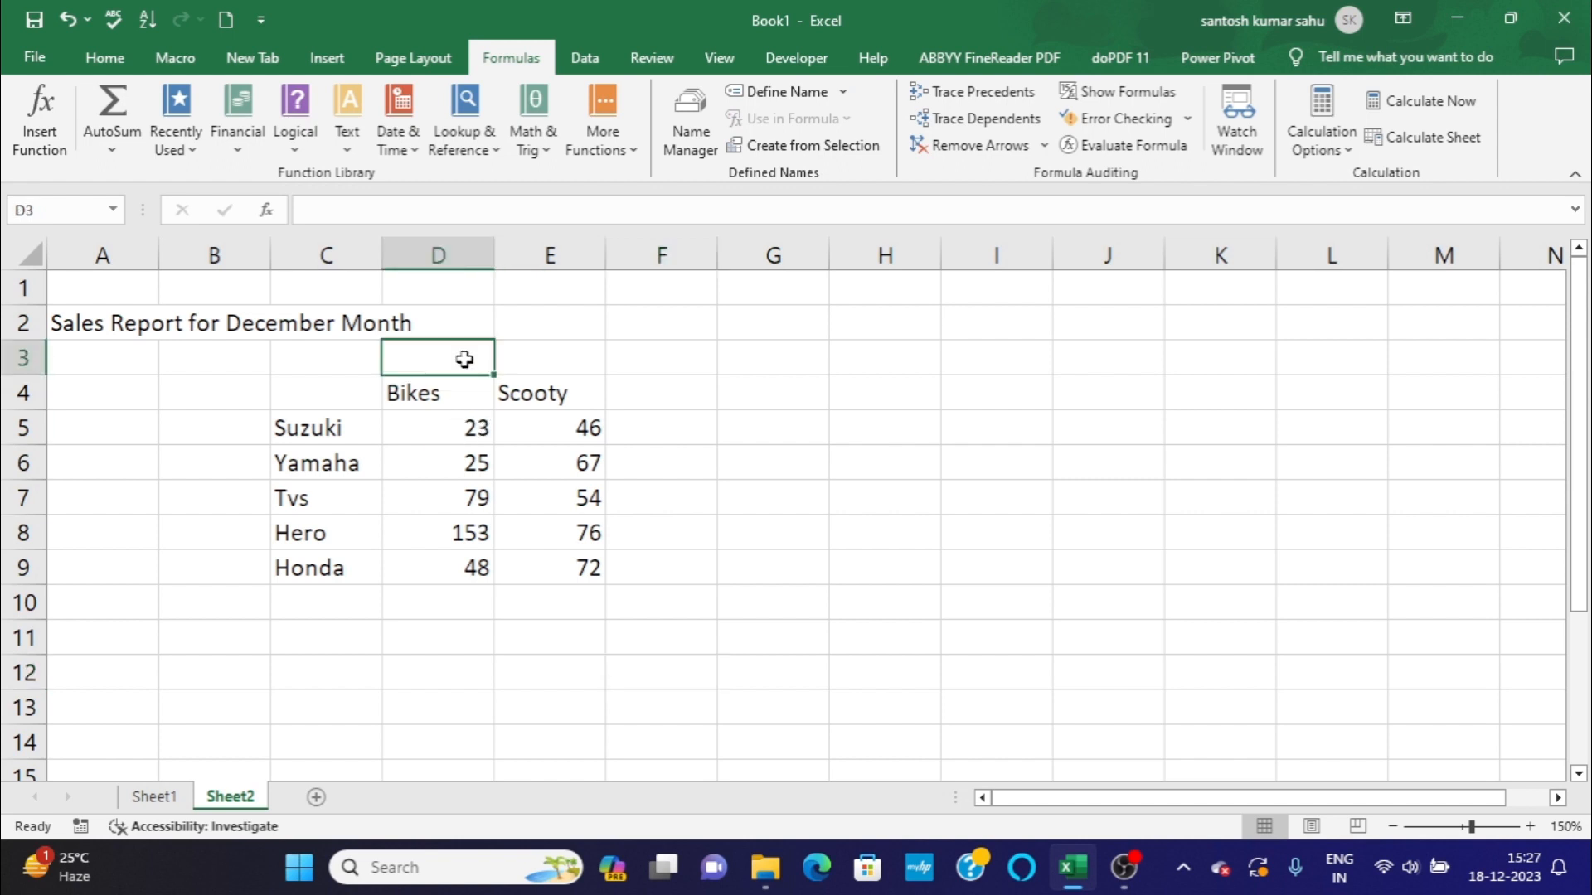
text(J)
key(BackSpace)
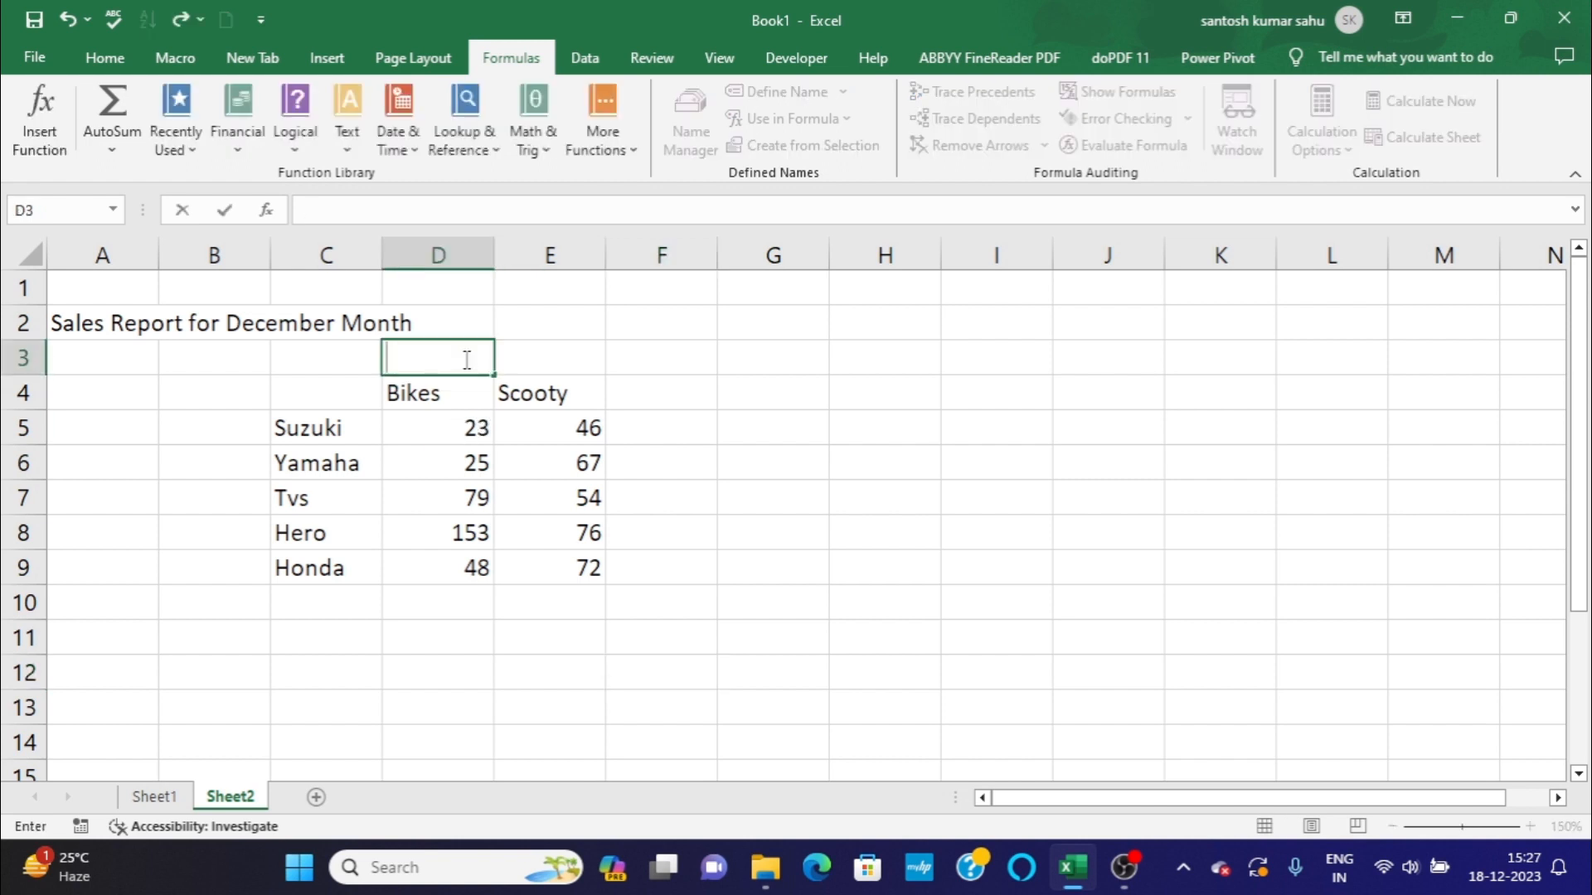
text(December)
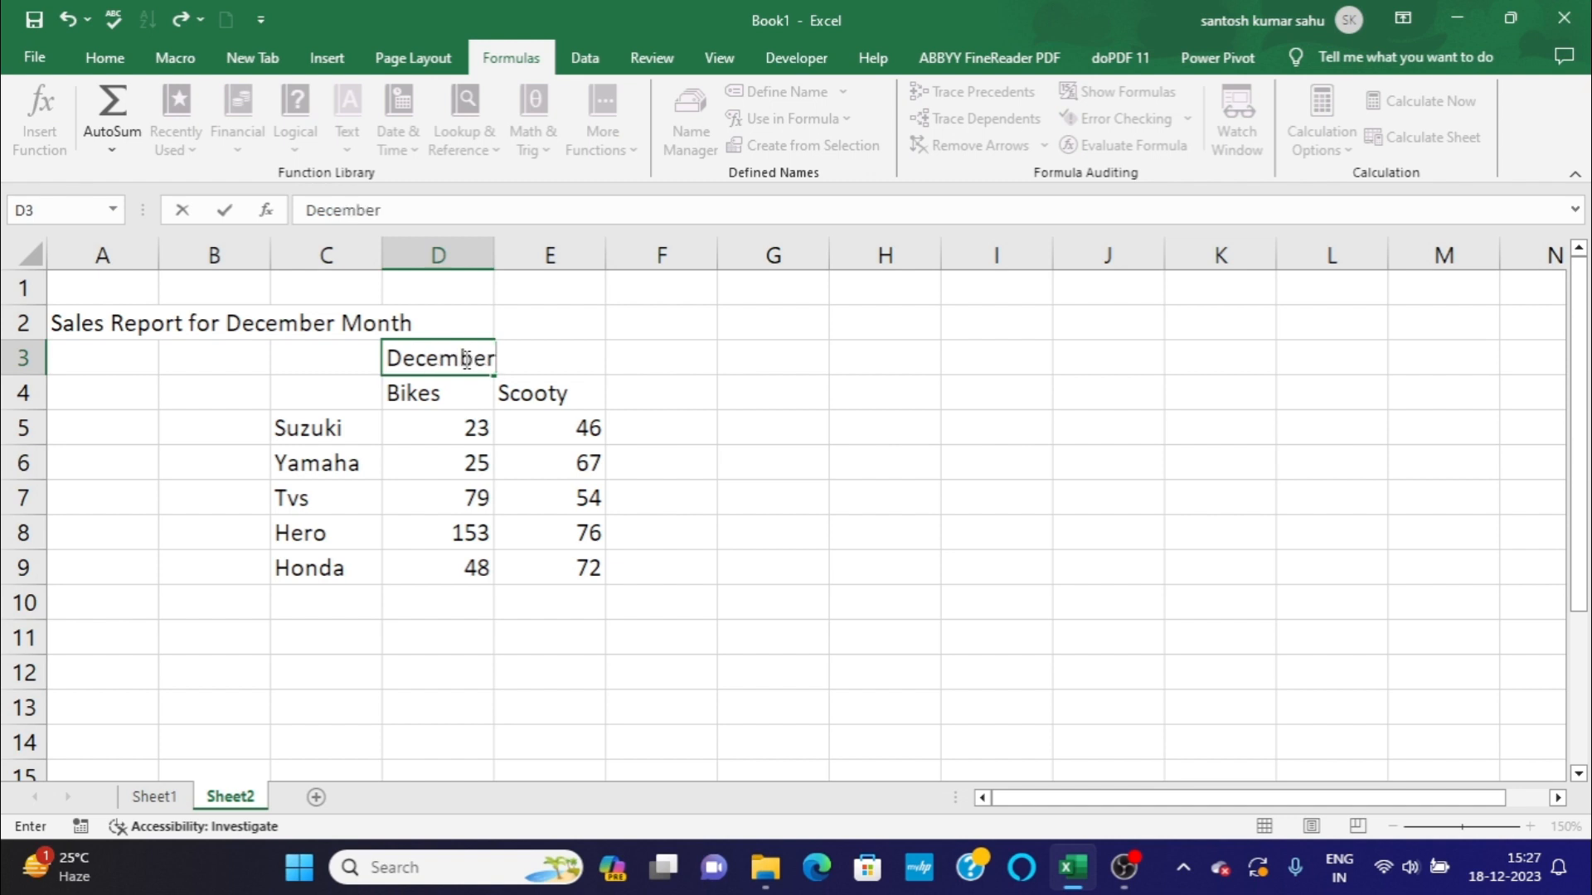
click(534, 618)
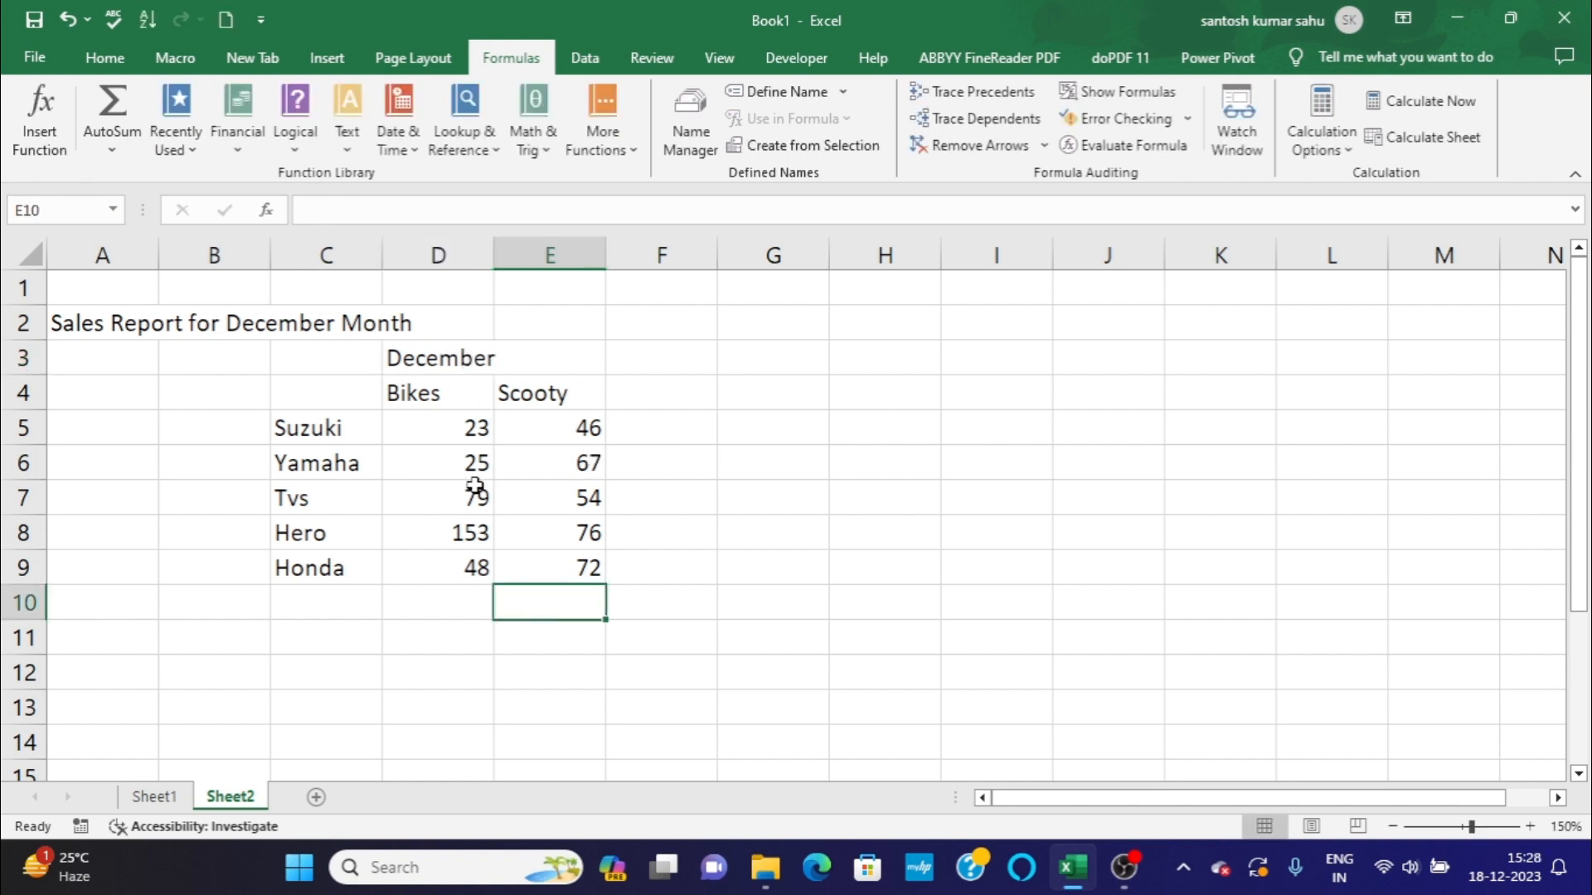
click(464, 600)
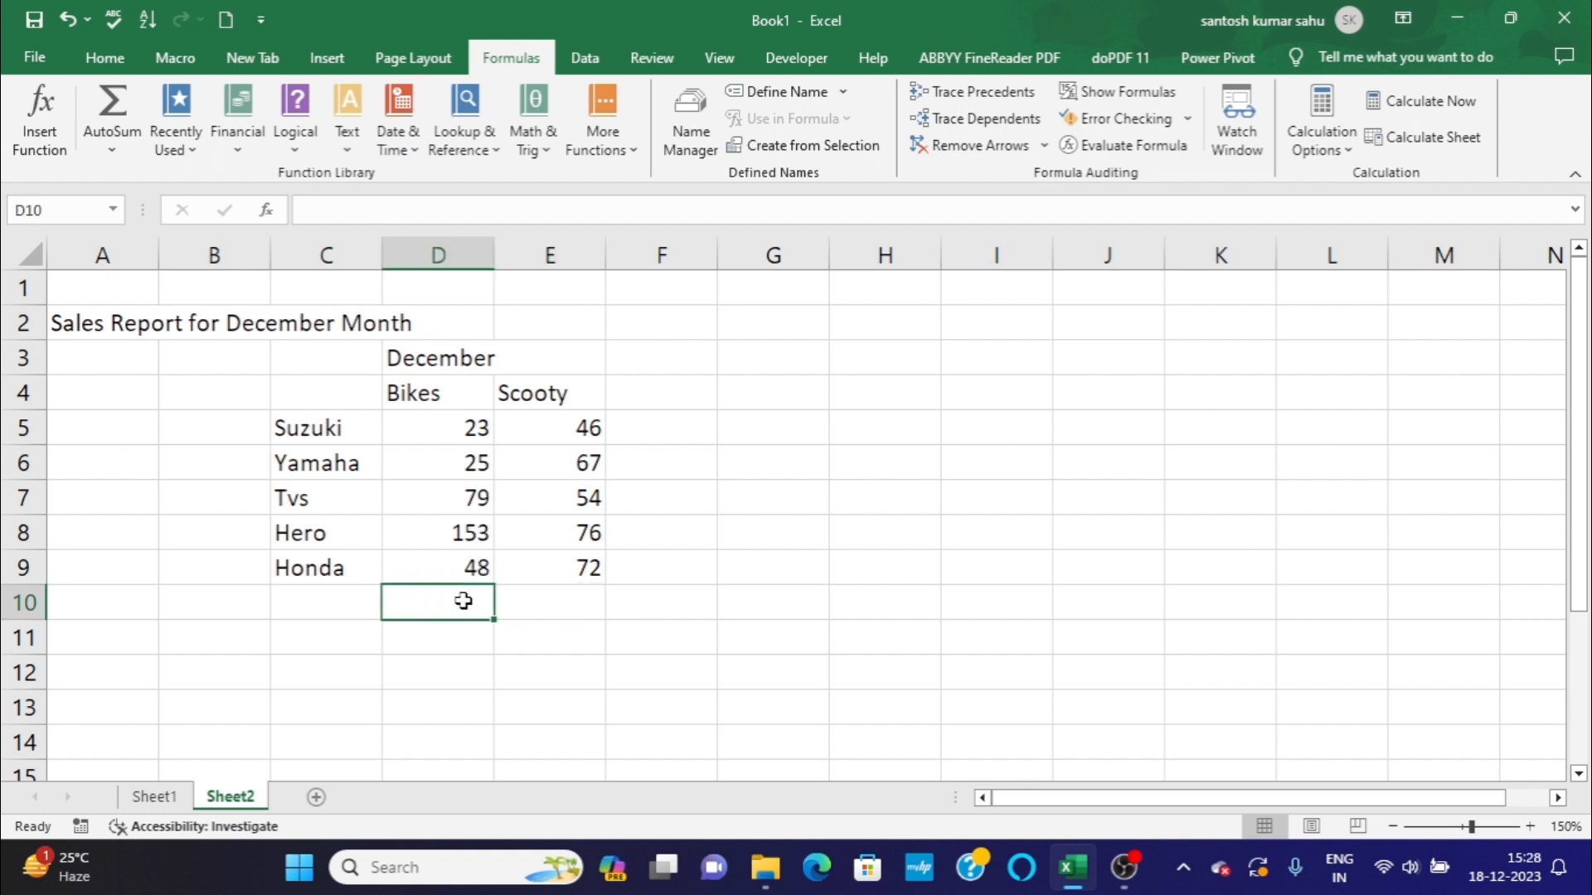
click(572, 603)
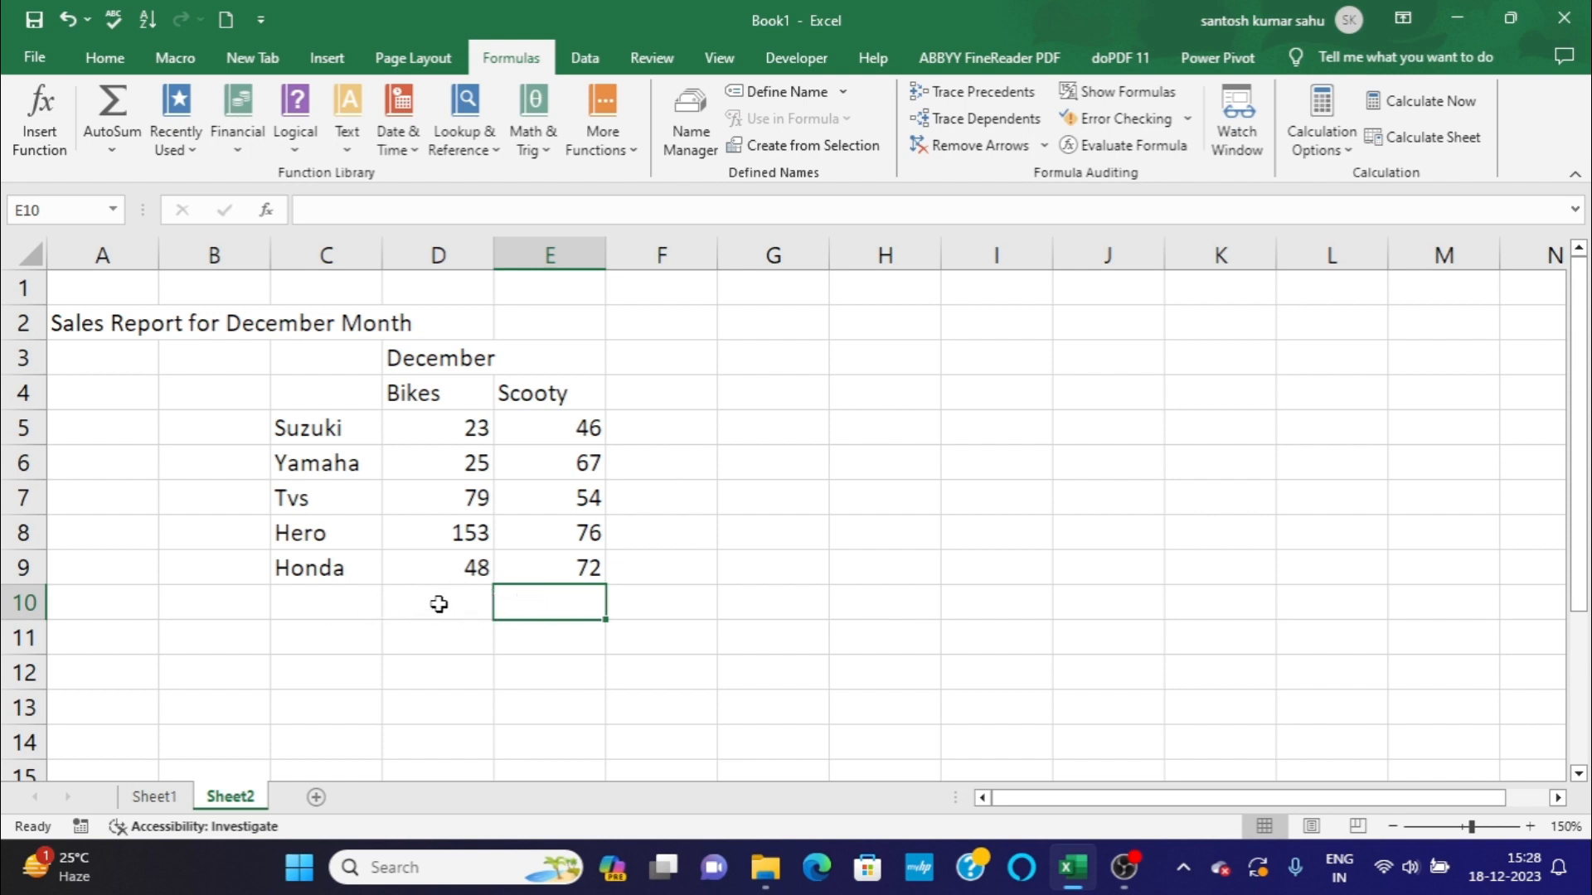
click(438, 604)
click(506, 607)
click(462, 608)
click(726, 580)
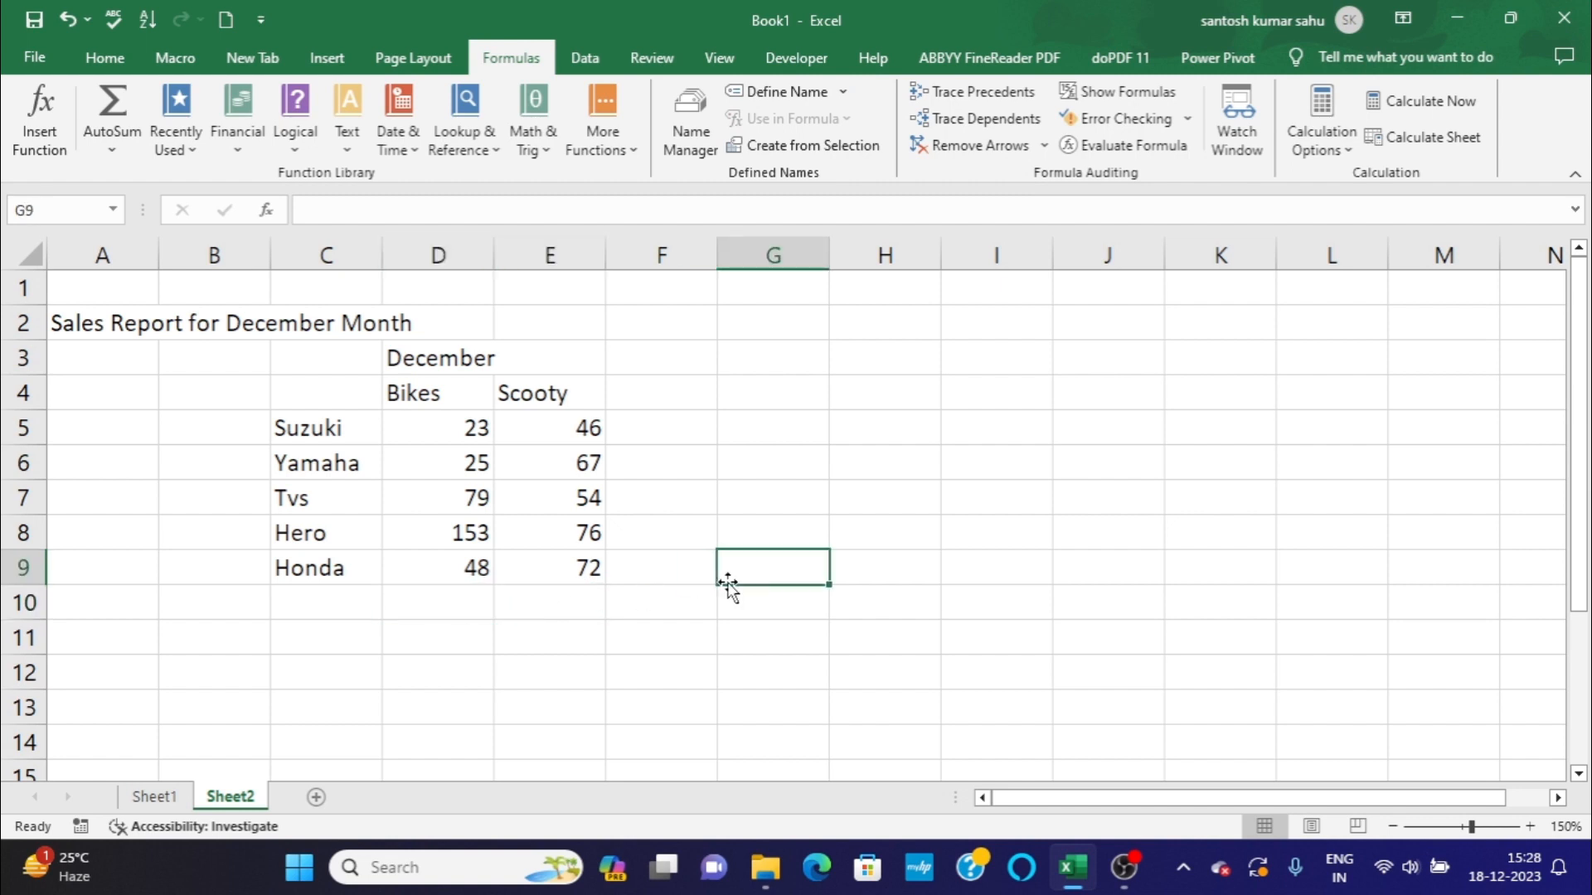